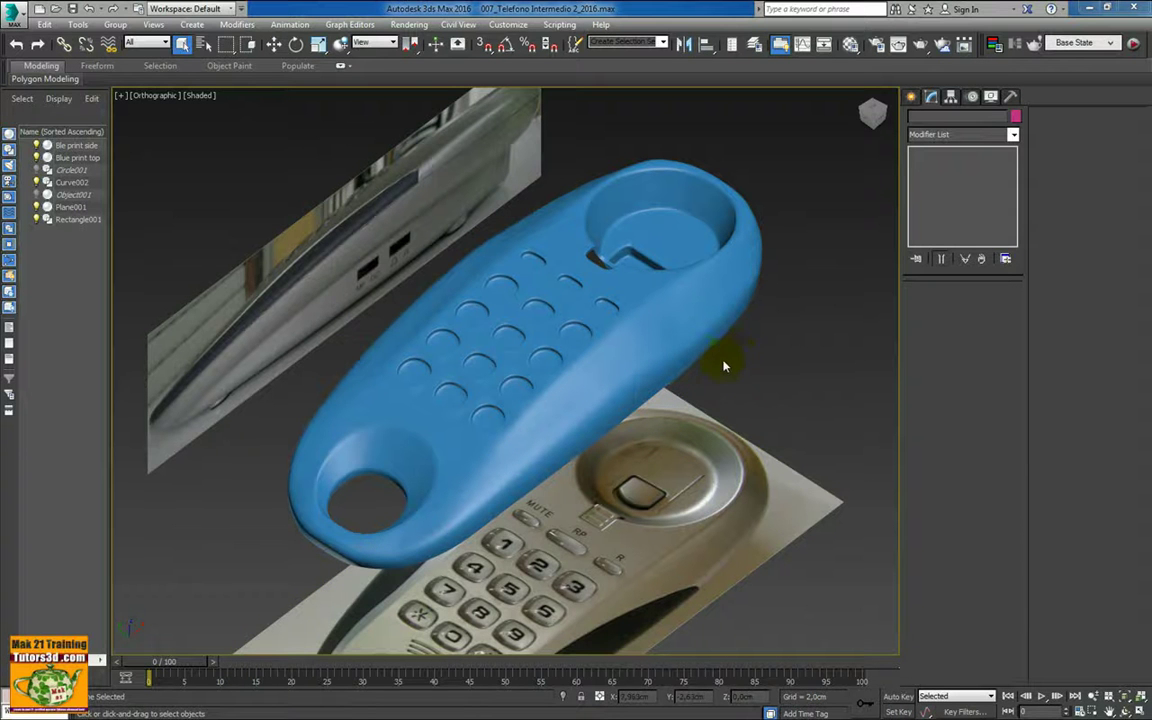
Select Plane001, show edged faces, and turn off the OpenSubdiv modifier's smoothing
{"action": "left_click", "coordinate": [668, 352]}
{"action": "key", "text": "F4"}
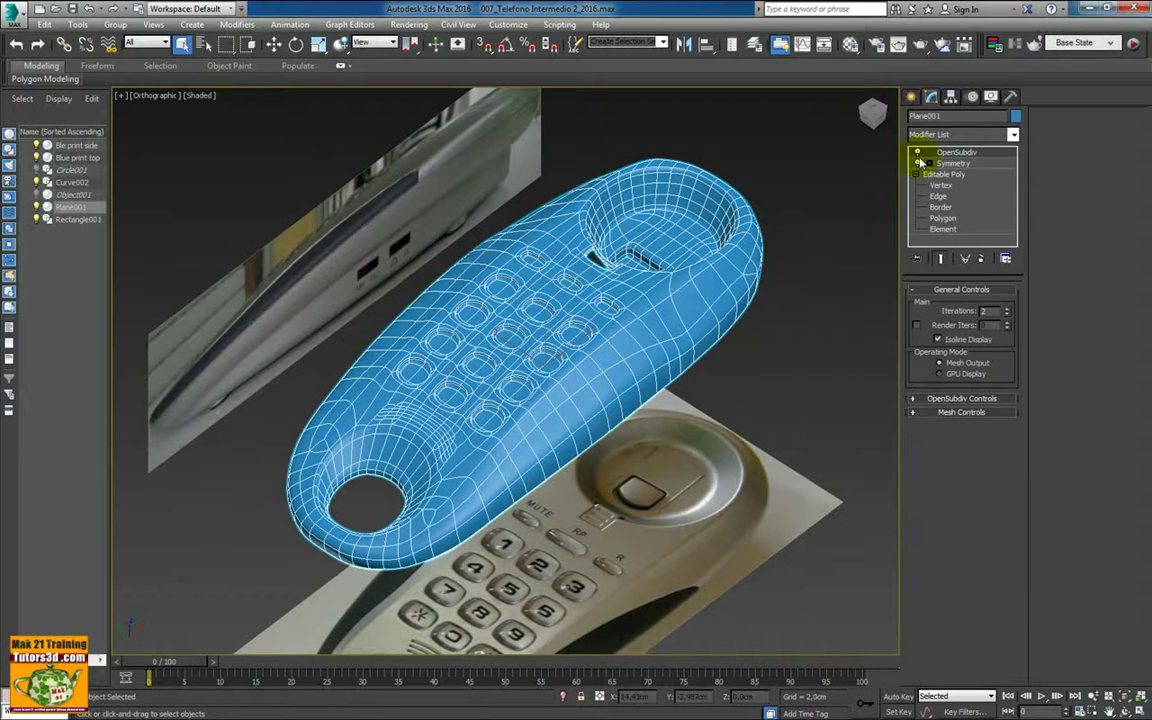
{"action": "left_click", "coordinate": [917, 153]}
Check the maximized front view against the reference photo with see-through shading toggled on and off
{"action": "mouse_move", "coordinate": [753, 265]}
{"action": "middle_mouse_down", "text": "alt"}
{"action": "mouse_move", "coordinate": [695, 281]}
{"action": "mouse_move", "coordinate": [663, 257]}
{"action": "middle_mouse_up", "text": "alt"}
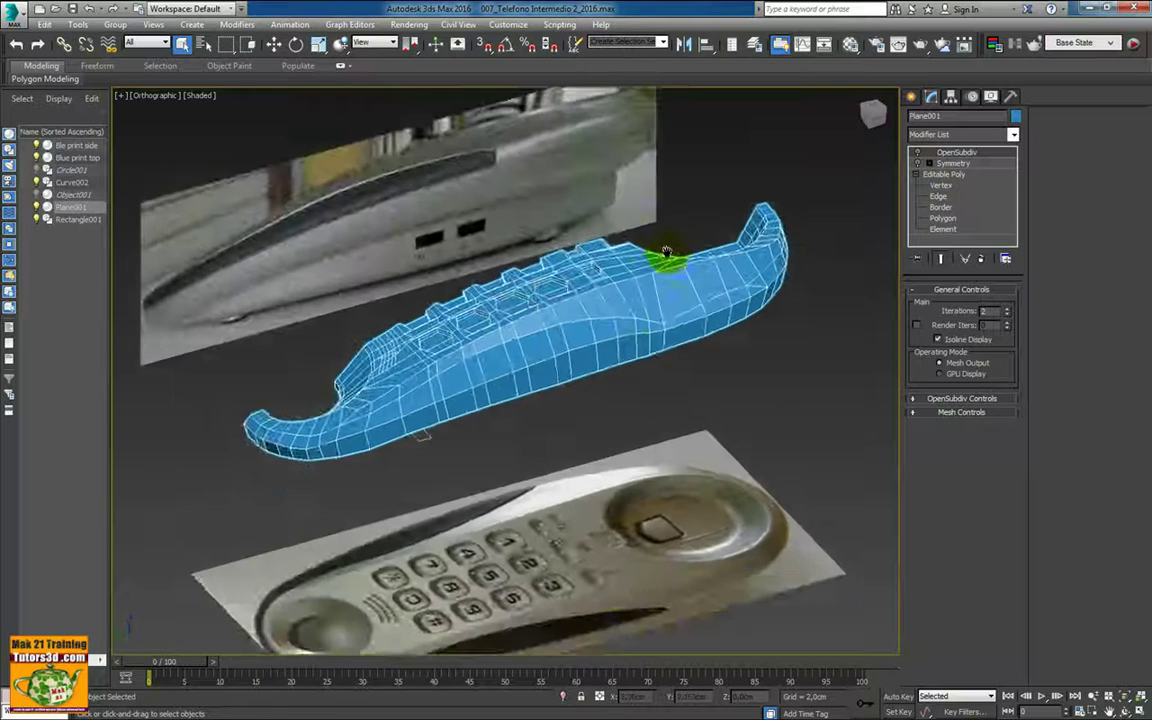
{"action": "scroll", "coordinate": [617, 319], "scroll_direction": "up", "scroll_amount": 3}
{"action": "middle_click_drag", "start_coordinate": [617, 319], "coordinate": [599, 301], "text": "alt"}
{"action": "scroll", "coordinate": [587, 280], "scroll_direction": "up", "scroll_amount": 4}
{"action": "key", "text": "f"}
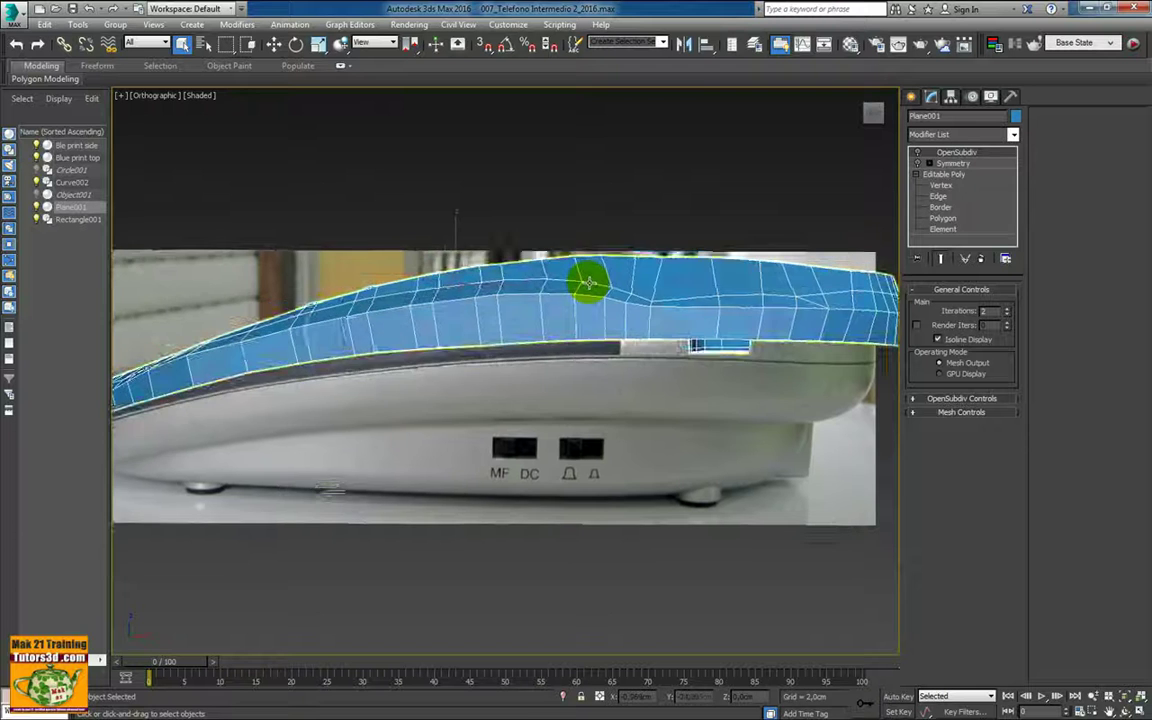
{"action": "key", "text": "alt+w"}
{"action": "key", "text": "alt+w"}
{"action": "middle_click_drag", "start_coordinate": [601, 307], "coordinate": [612, 319]}
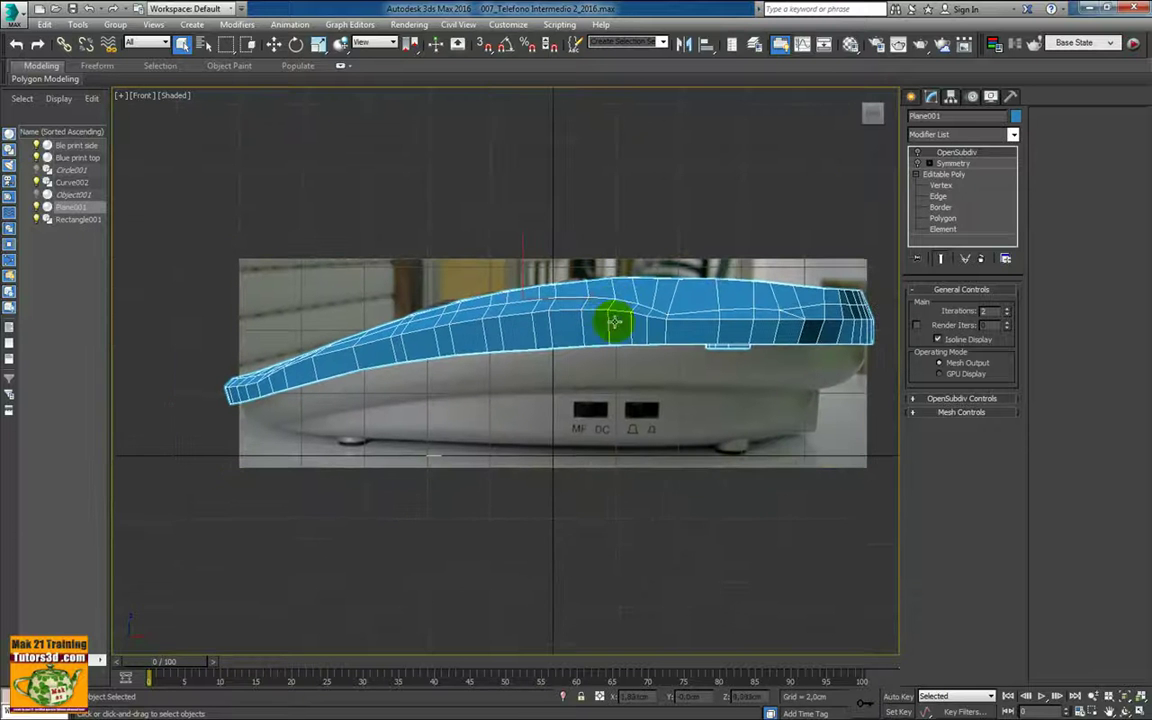
{"action": "key", "text": "alt+x"}
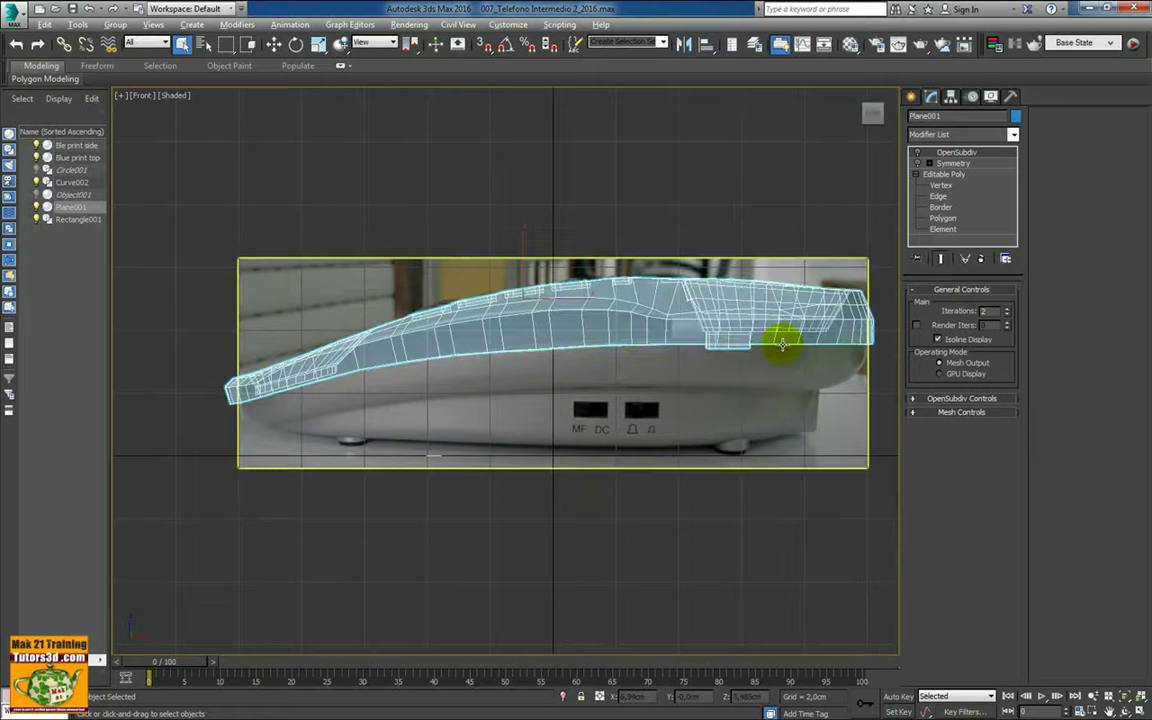
{"action": "key", "text": "alt+x"}
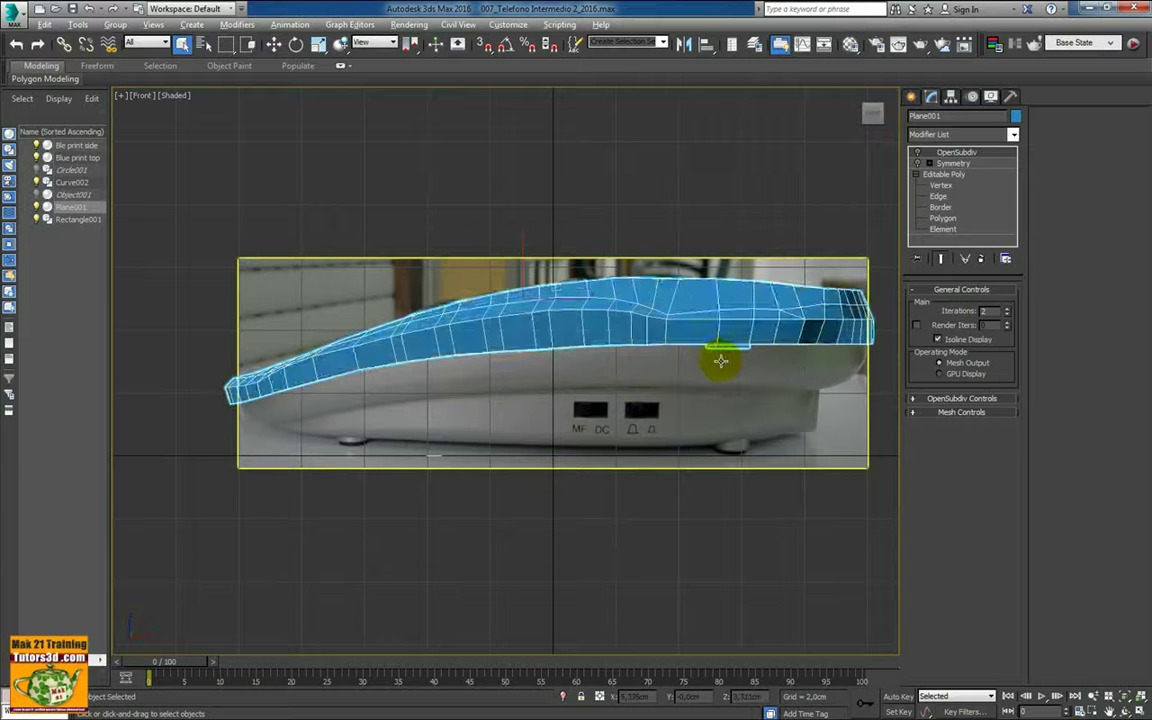
{"action": "key", "text": "alt+w"}
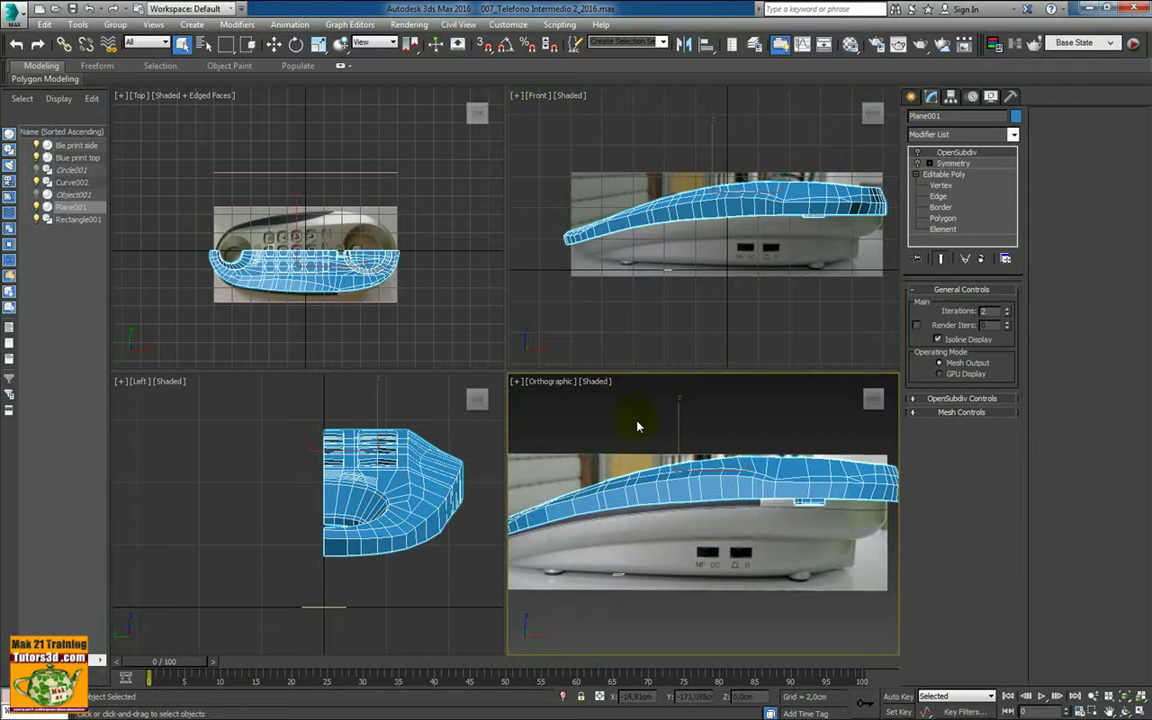
Orbit the handset from several side and top angles to inspect the low-poly cage
{"action": "scroll", "coordinate": [635, 426], "scroll_direction": "down", "scroll_amount": 1}
{"action": "middle_click_drag", "start_coordinate": [635, 426], "coordinate": [697, 463], "text": "alt"}
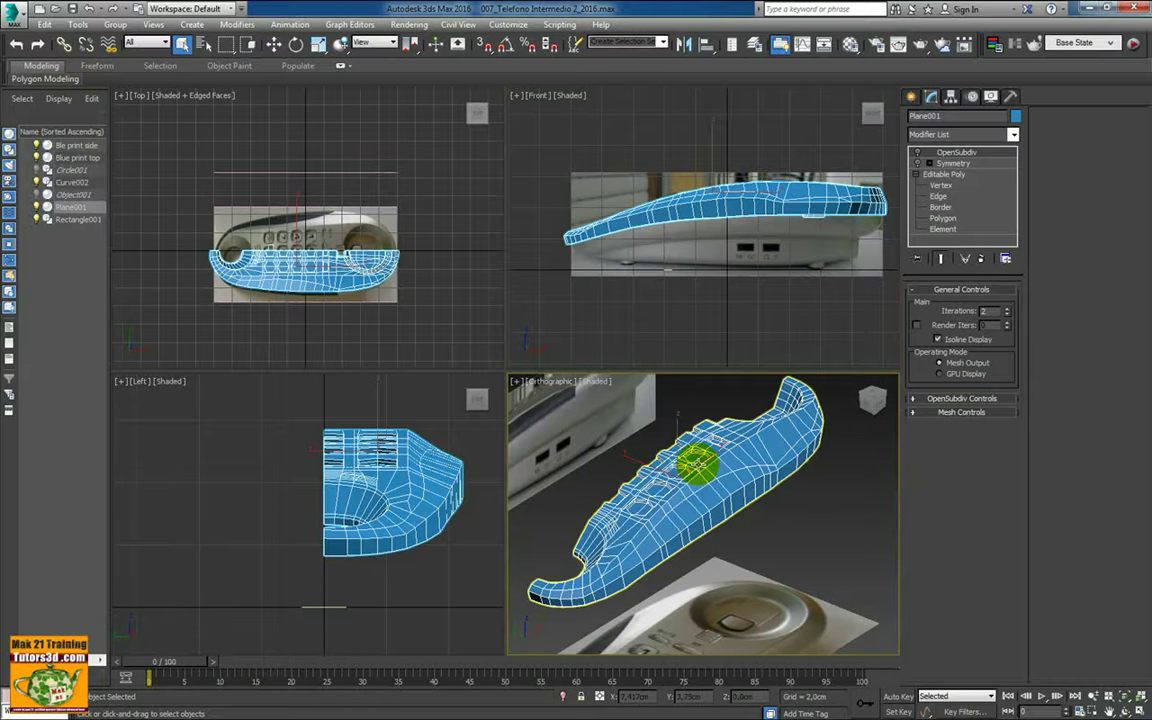
{"action": "key", "text": "alt+w"}
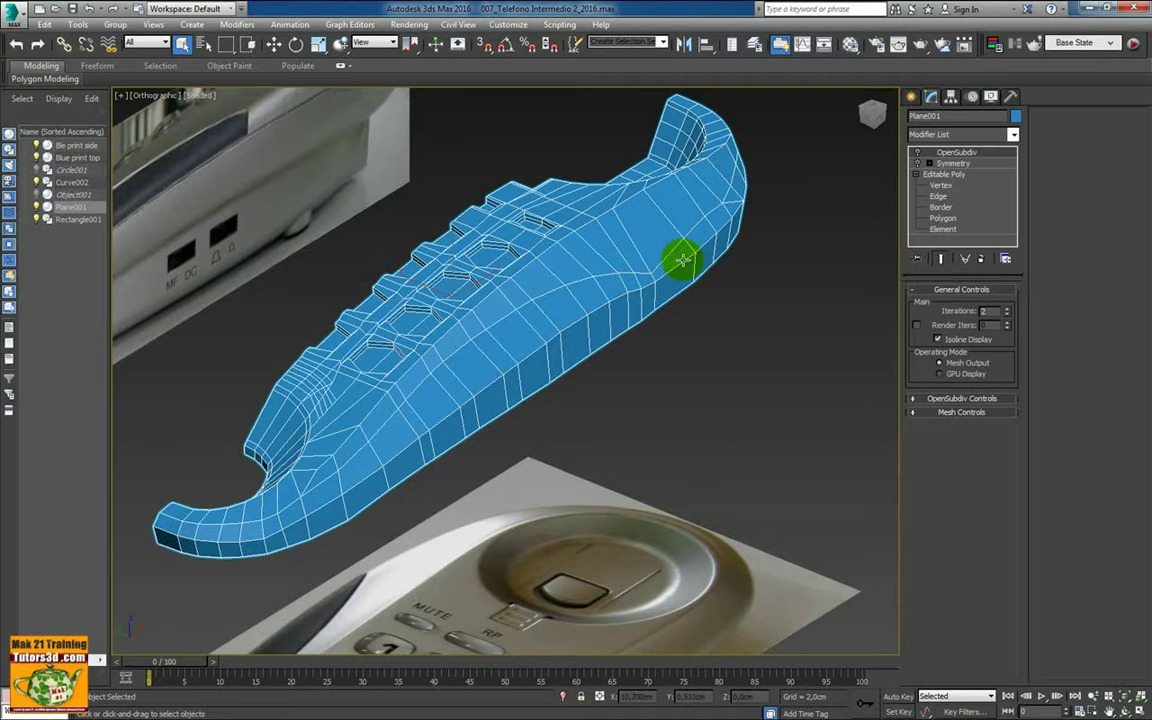
{"action": "middle_click_drag", "start_coordinate": [682, 260], "coordinate": [522, 249], "text": "alt"}
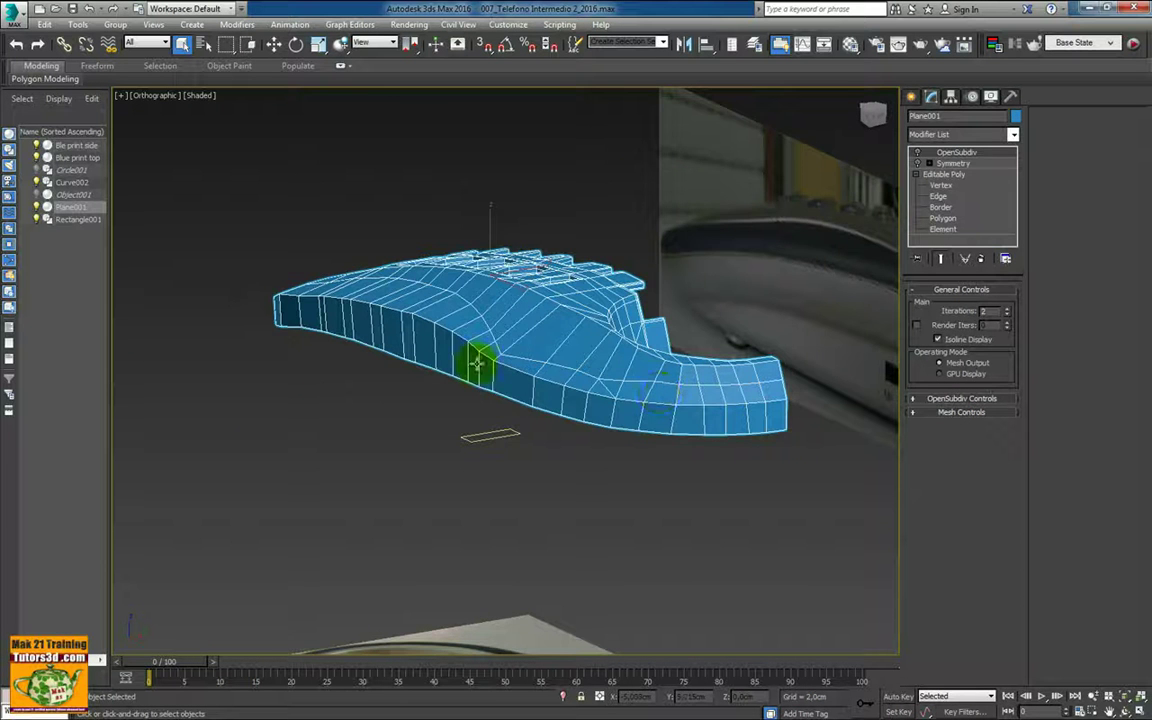
{"action": "middle_click_drag", "start_coordinate": [478, 363], "coordinate": [609, 334], "text": "alt"}
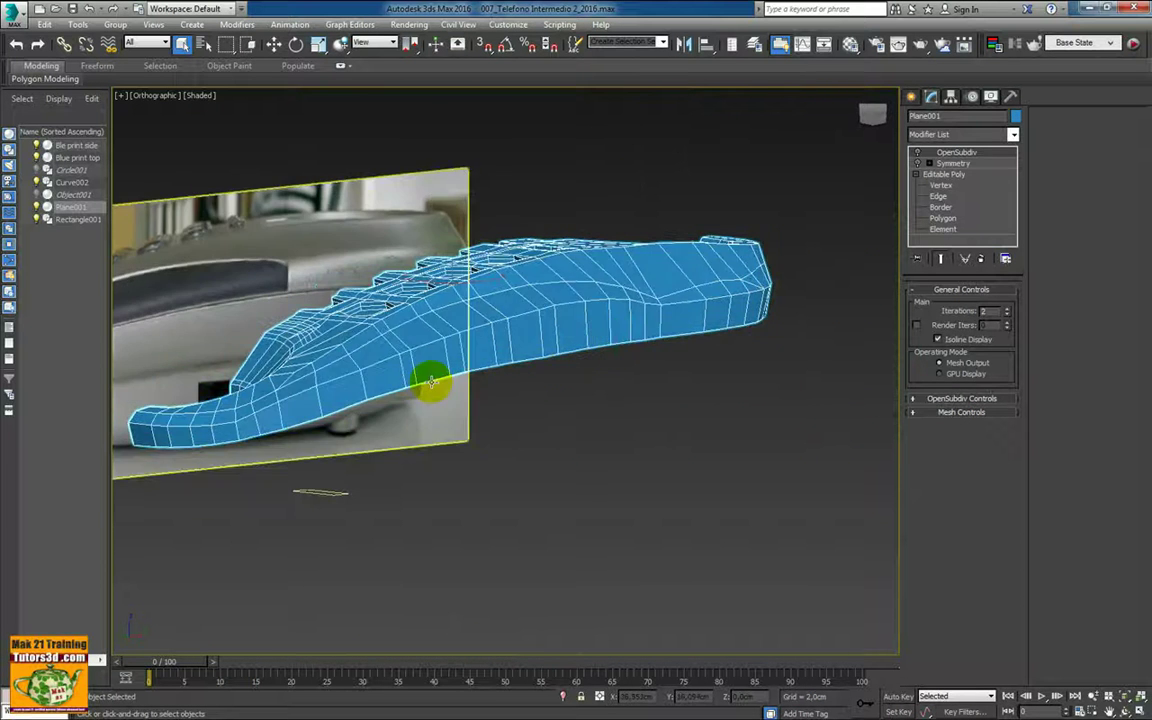
{"action": "mouse_move", "coordinate": [431, 381]}
{"action": "middle_mouse_down", "text": "alt"}
{"action": "mouse_move", "coordinate": [563, 368]}
{"action": "mouse_move", "coordinate": [560, 381]}
{"action": "middle_mouse_up", "text": "alt"}
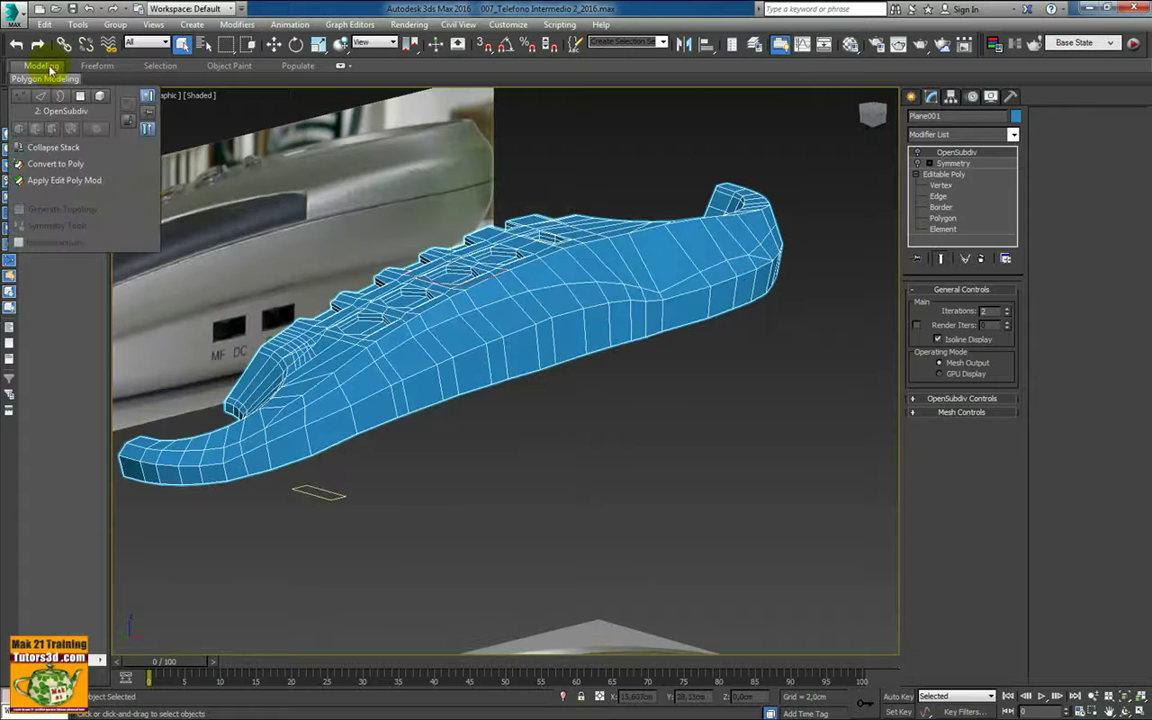
Open 006_Telefono Intermedio 1_2016, discarding unsaved changes to the current scene
{"action": "left_click", "coordinate": [14, 20]}
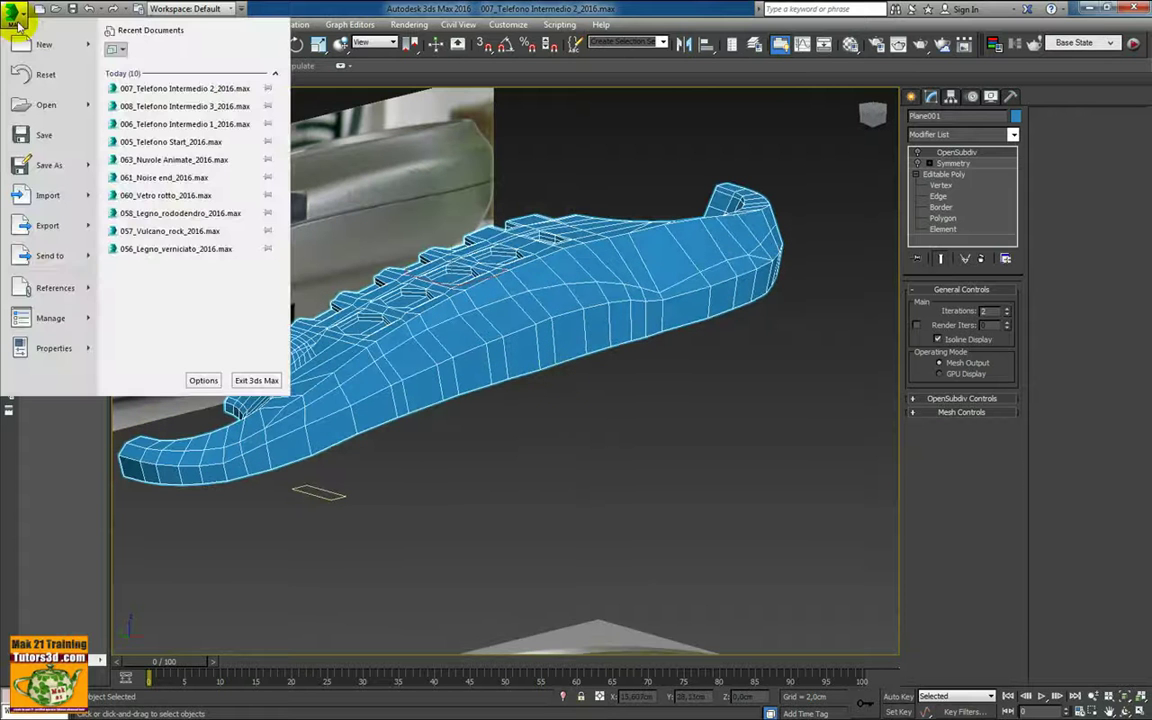
{"action": "left_click", "coordinate": [45, 104]}
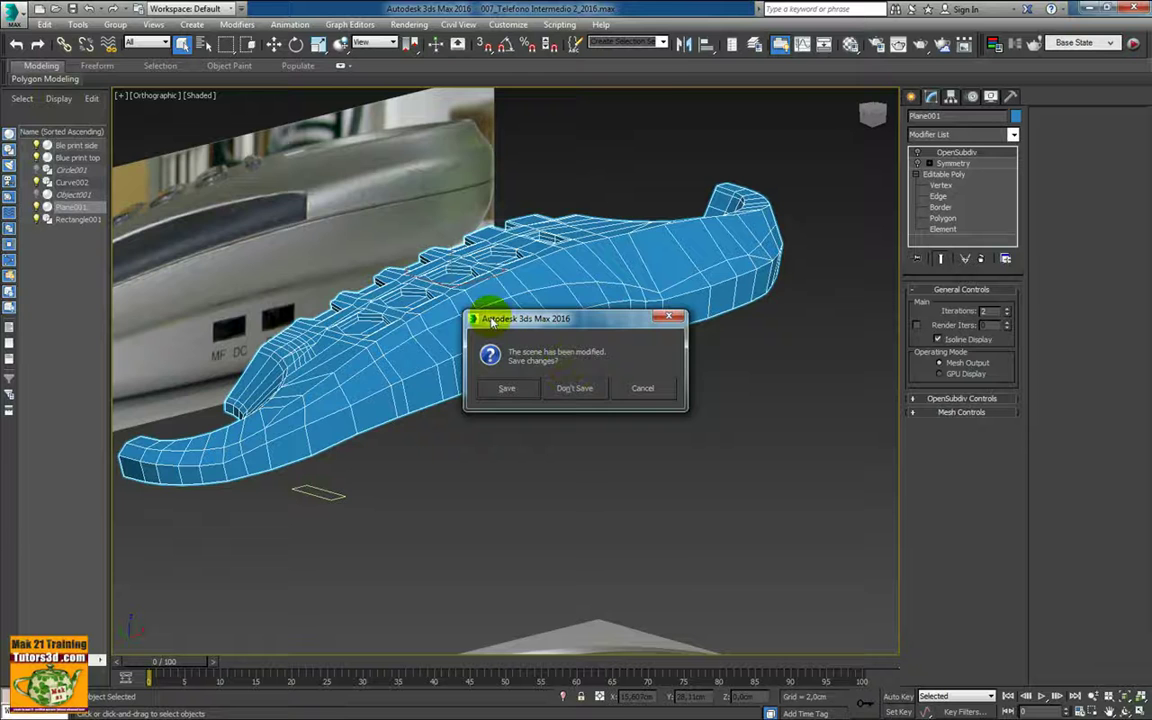
{"action": "left_click", "coordinate": [585, 381]}
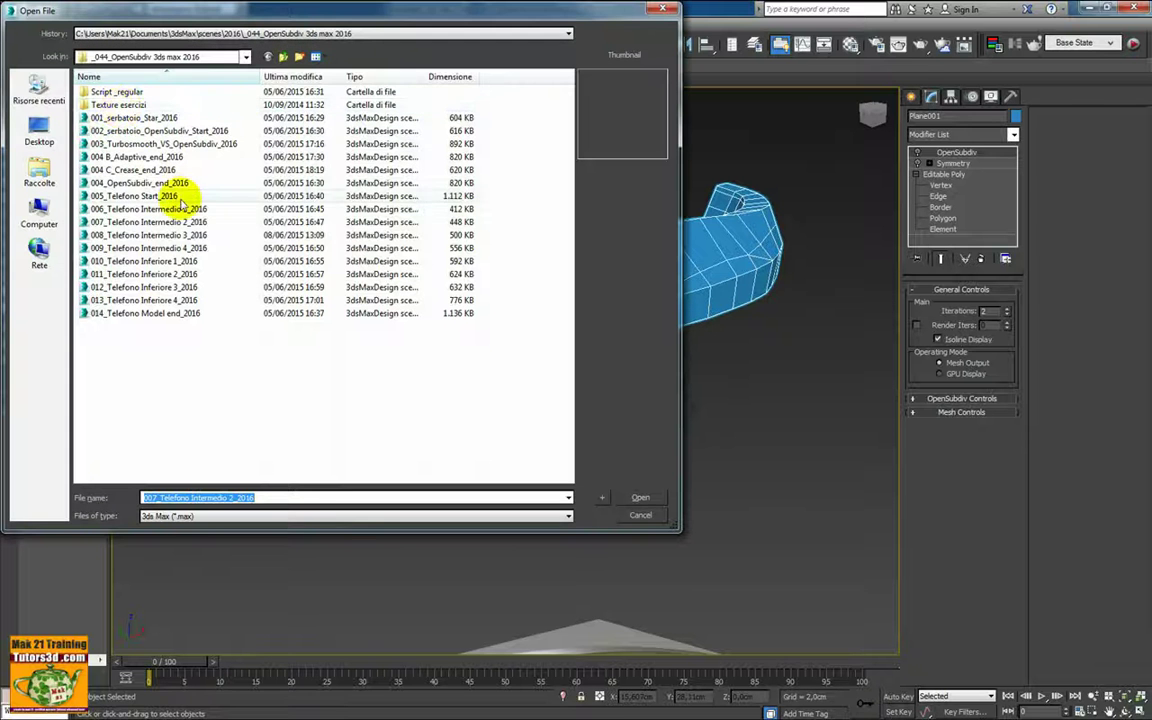
{"action": "left_click", "coordinate": [193, 224]}
{"action": "left_click", "coordinate": [190, 210]}
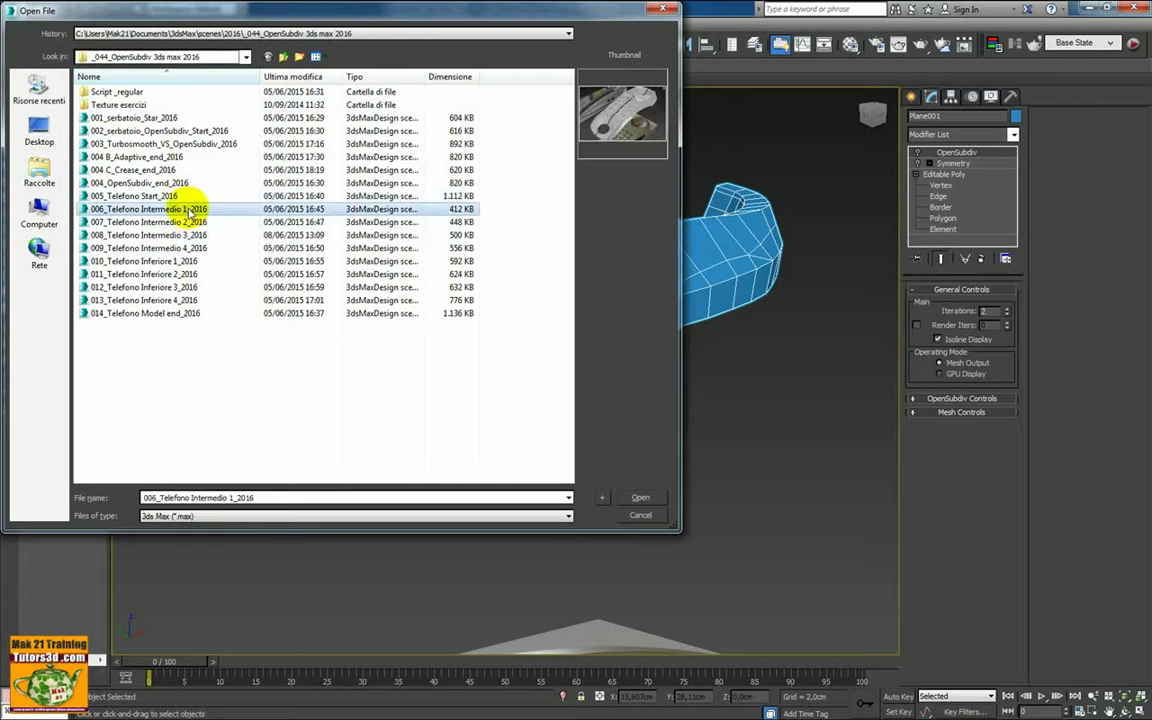
{"action": "left_click", "coordinate": [652, 500]}
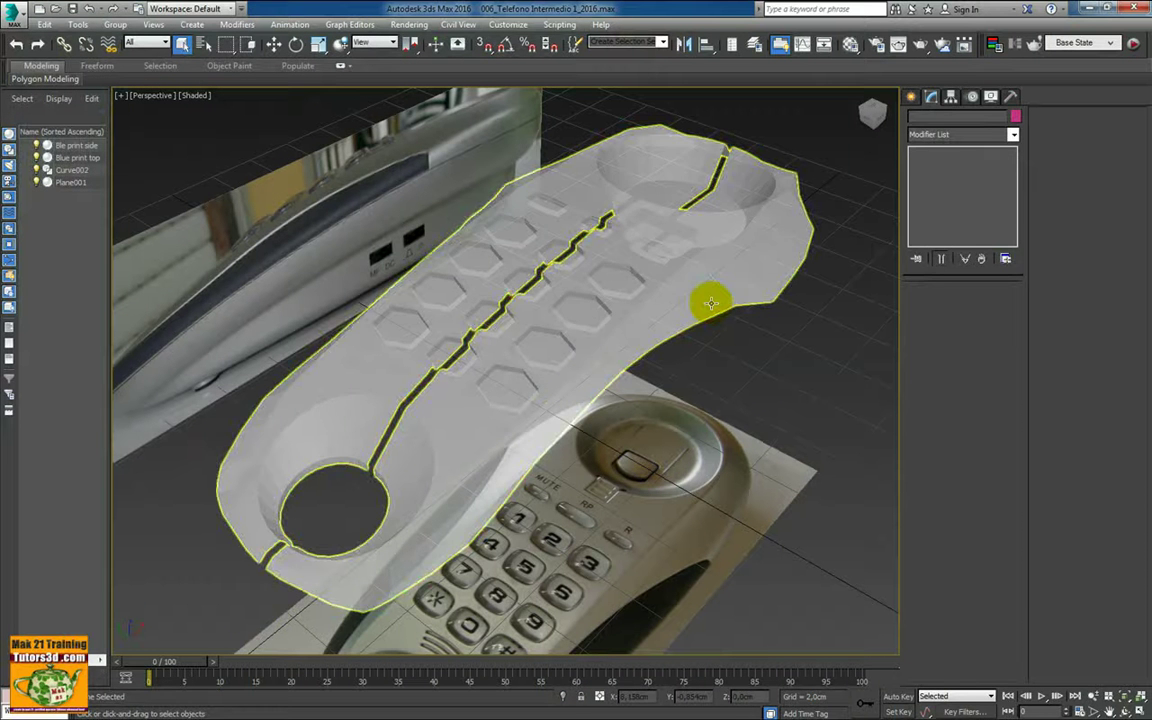
{"action": "left_click", "coordinate": [710, 302]}
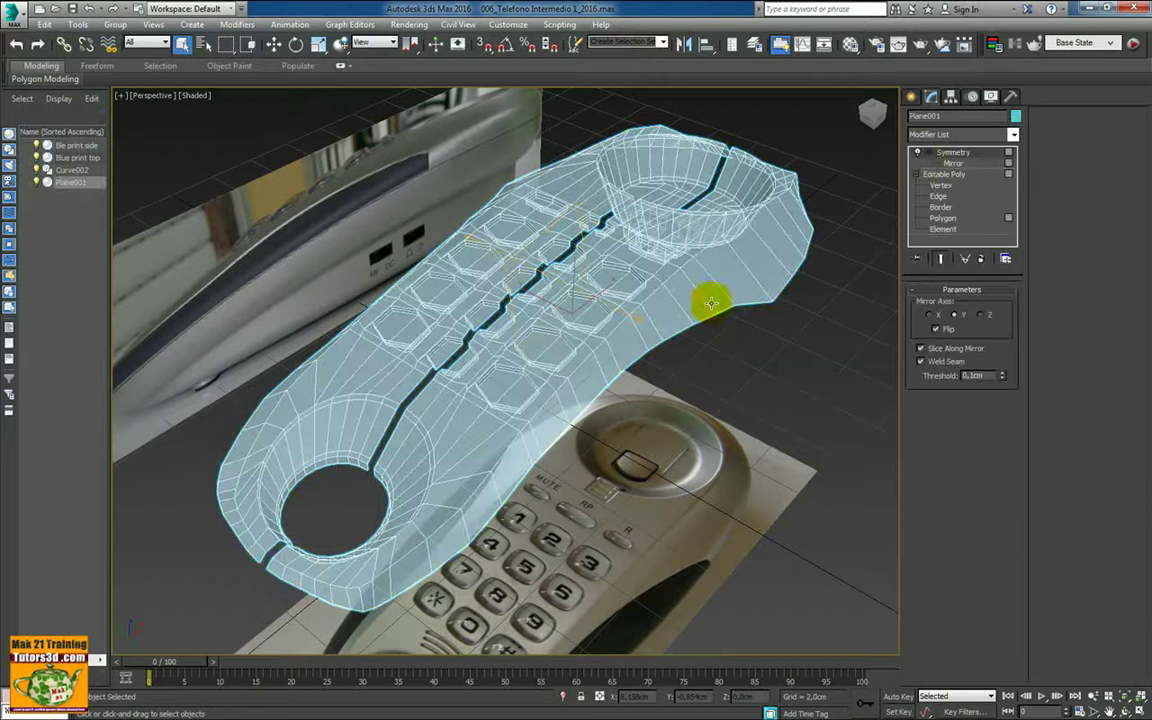
Turn off the Symmetry modifier and enter Border sub-object level
{"action": "left_click", "coordinate": [917, 152]}
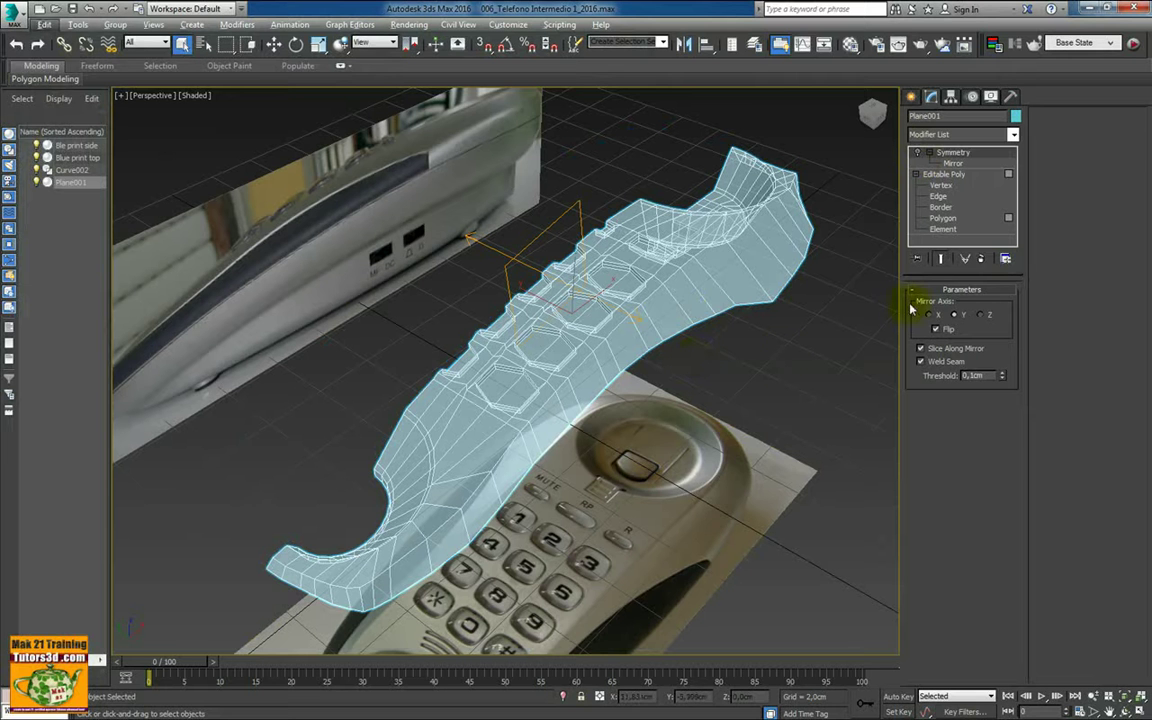
{"action": "left_click", "coordinate": [942, 208]}
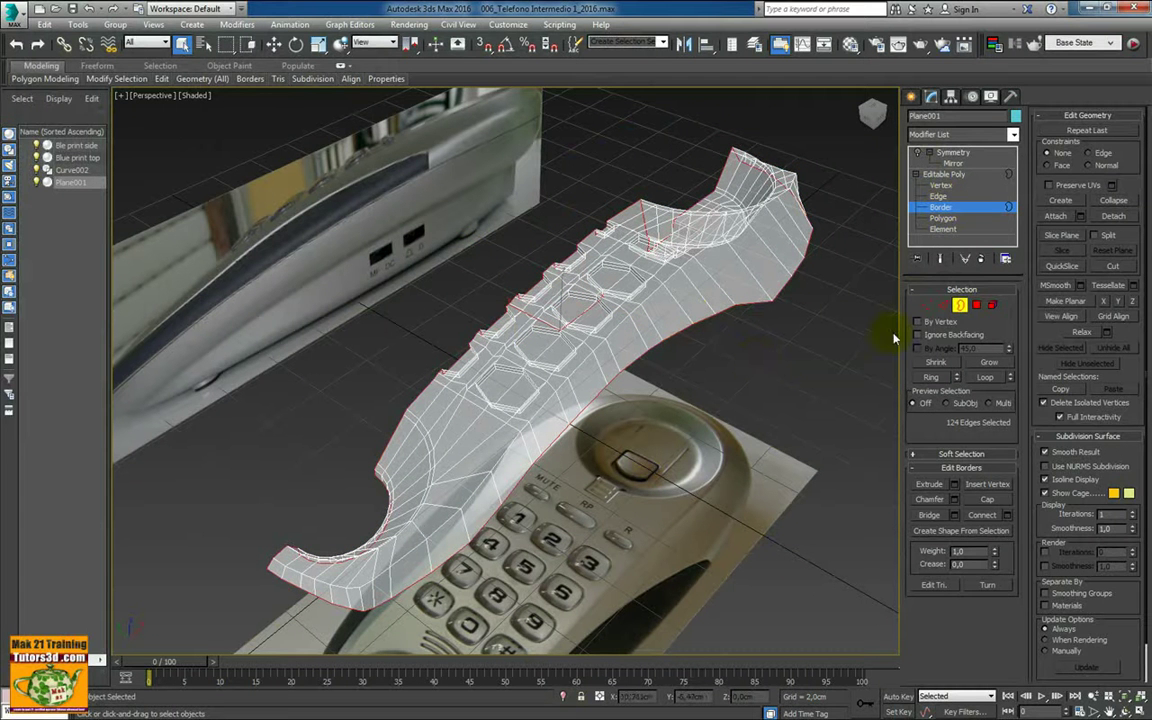
{"action": "left_click", "coordinate": [943, 305]}
{"action": "key", "text": "3"}
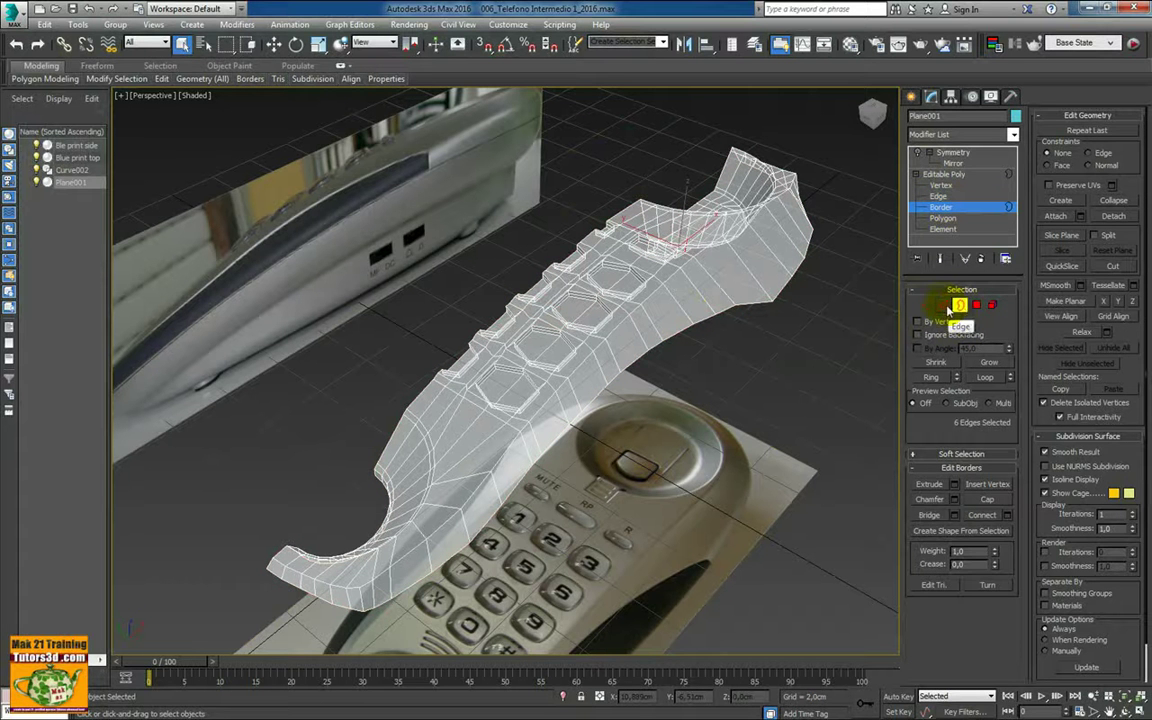
{"action": "left_click", "coordinate": [943, 306]}
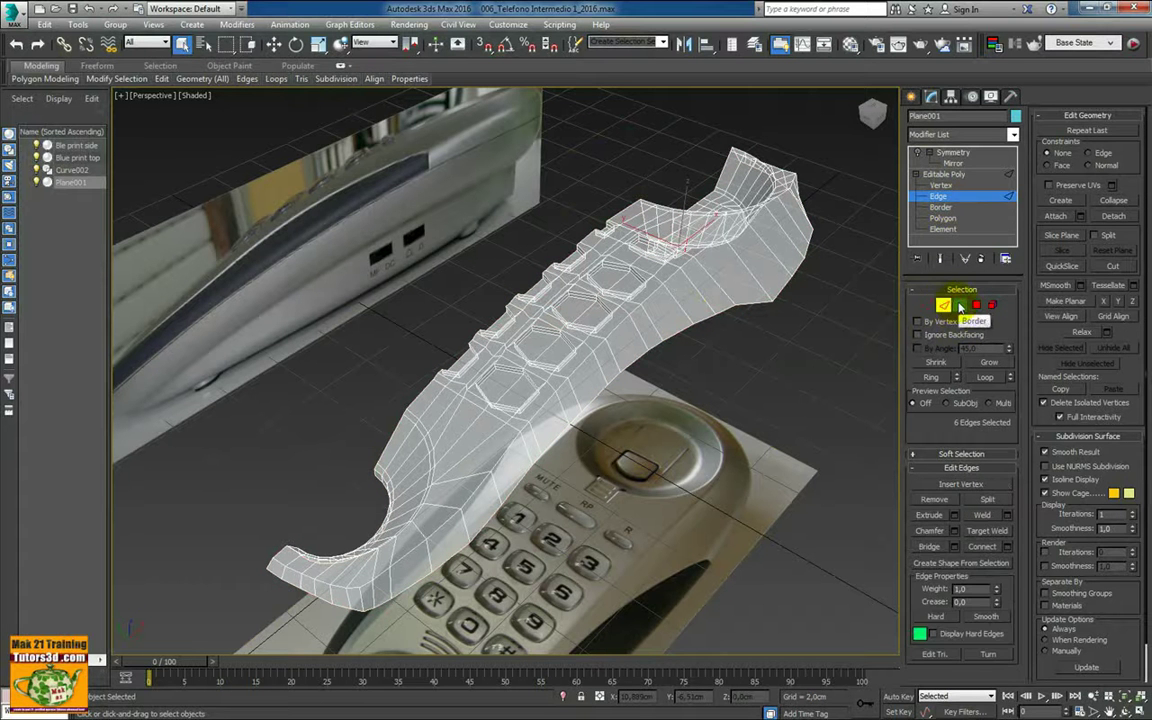
{"action": "key", "text": "3"}
Select the handset's open border and convert it to a 124-edge selection
{"action": "left_click", "coordinate": [780, 296]}
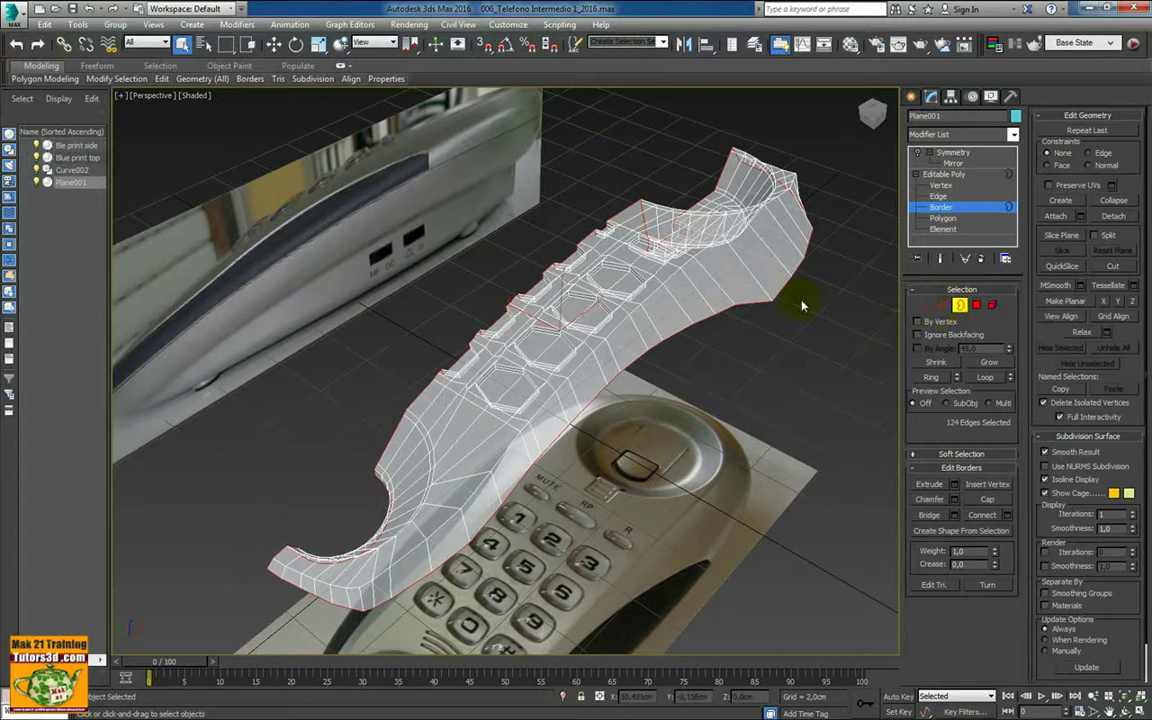
{"action": "left_click", "coordinate": [943, 306]}
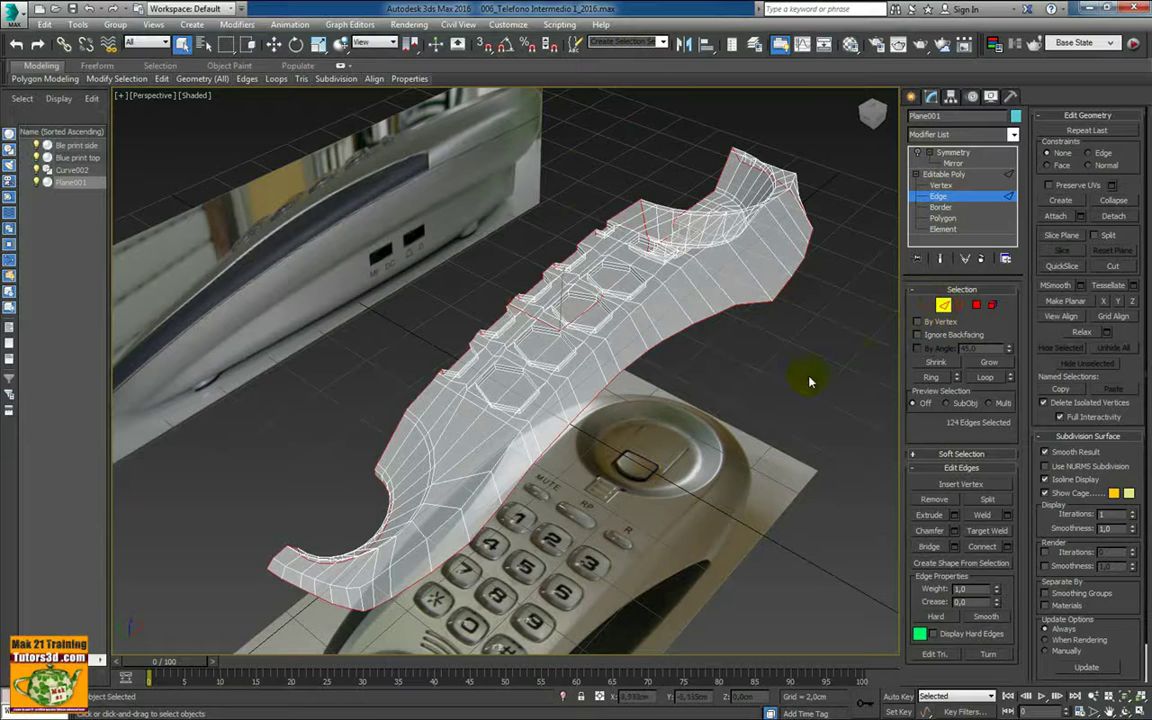
{"action": "mouse_move", "coordinate": [810, 381]}
{"action": "middle_mouse_down", "text": "alt"}
{"action": "mouse_move", "coordinate": [697, 398]}
{"action": "mouse_move", "coordinate": [728, 327]}
{"action": "mouse_move", "coordinate": [830, 321]}
{"action": "mouse_move", "coordinate": [840, 331]}
{"action": "mouse_move", "coordinate": [620, 330]}
{"action": "middle_mouse_up", "text": "alt"}
{"action": "key", "text": "alt+w"}
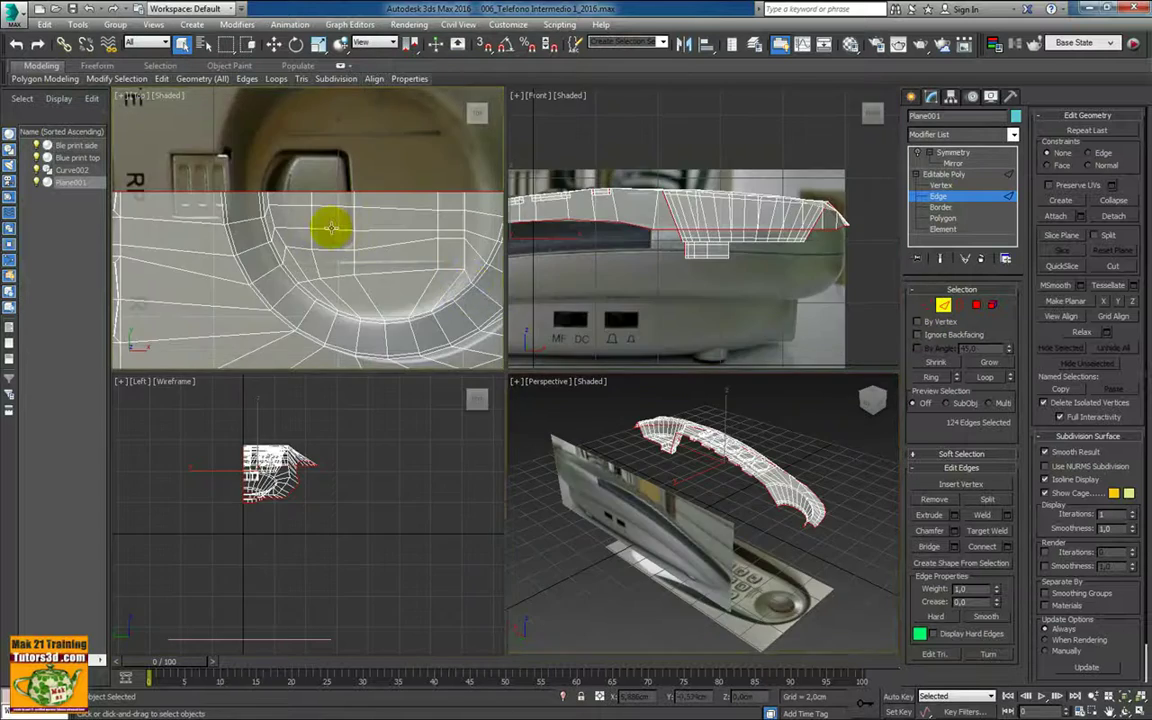
In the maximized Top view, deselect the centre-line and speaker-hole edges, leaving 49 edges
{"action": "key", "text": "alt+w"}
{"action": "key", "text": "z"}
{"action": "scroll", "coordinate": [532, 288], "scroll_direction": "up", "scroll_amount": 3}
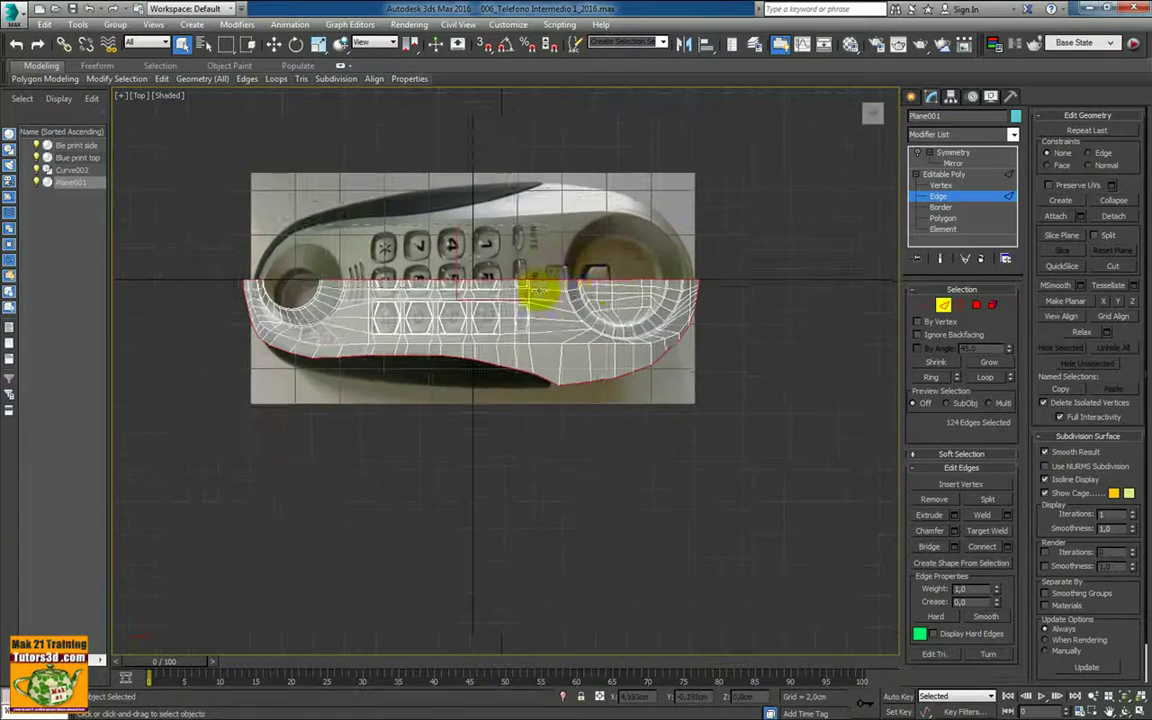
{"action": "scroll", "coordinate": [303, 244], "scroll_direction": "down", "scroll_amount": 1}
{"action": "scroll", "coordinate": [530, 285], "scroll_direction": "up", "scroll_amount": 1}
{"action": "scroll", "coordinate": [509, 257], "scroll_direction": "up", "scroll_amount": 2}
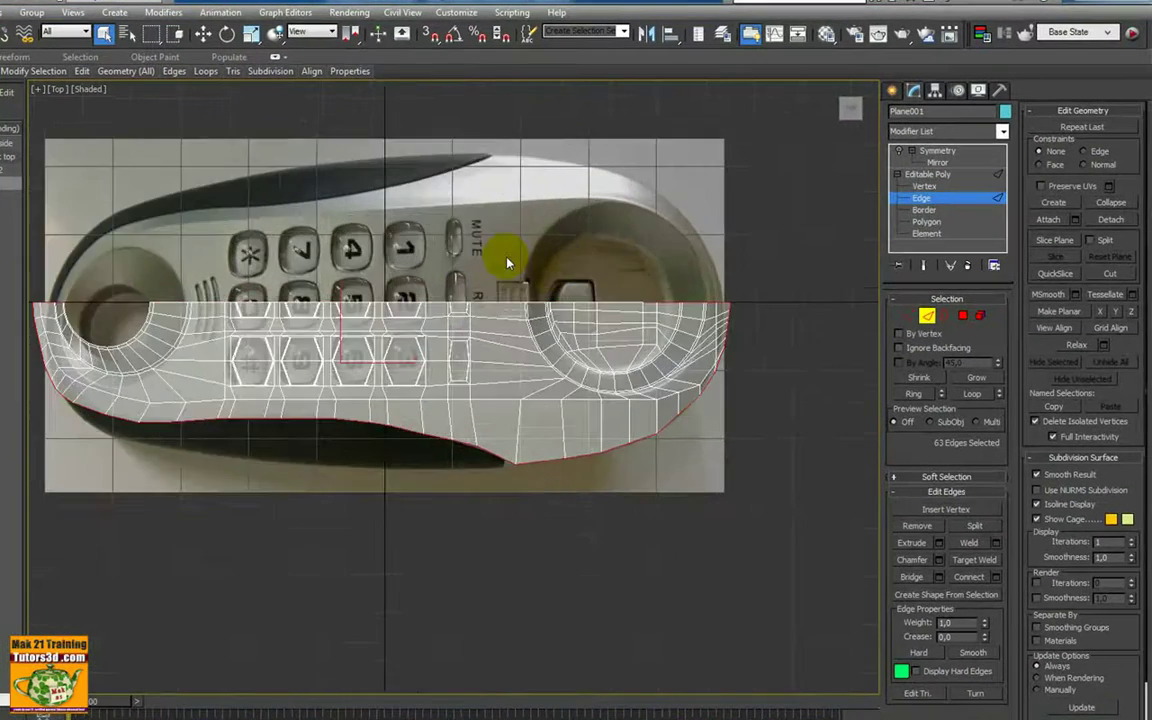
{"action": "scroll", "coordinate": [420, 250], "scroll_direction": "up", "scroll_amount": 3}
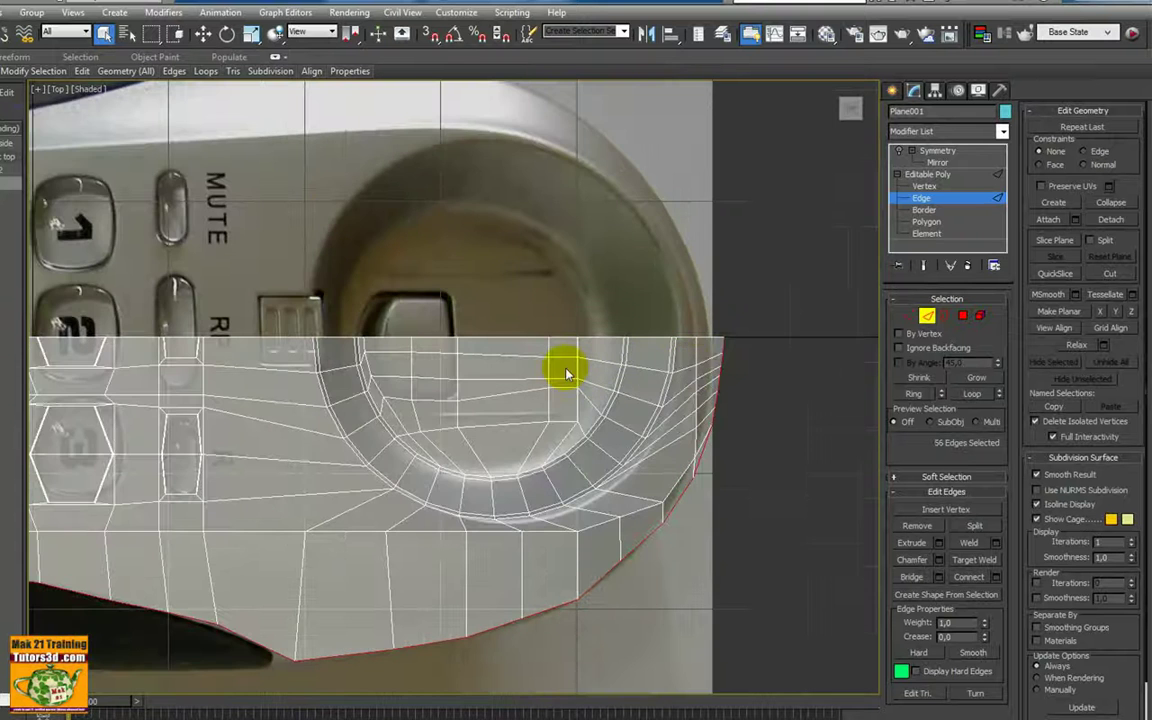
{"action": "scroll", "coordinate": [694, 355], "scroll_direction": "down", "scroll_amount": 4}
{"action": "scroll", "coordinate": [383, 340], "scroll_direction": "up", "scroll_amount": 4}
{"action": "scroll", "coordinate": [383, 340], "scroll_direction": "up", "scroll_amount": 3}
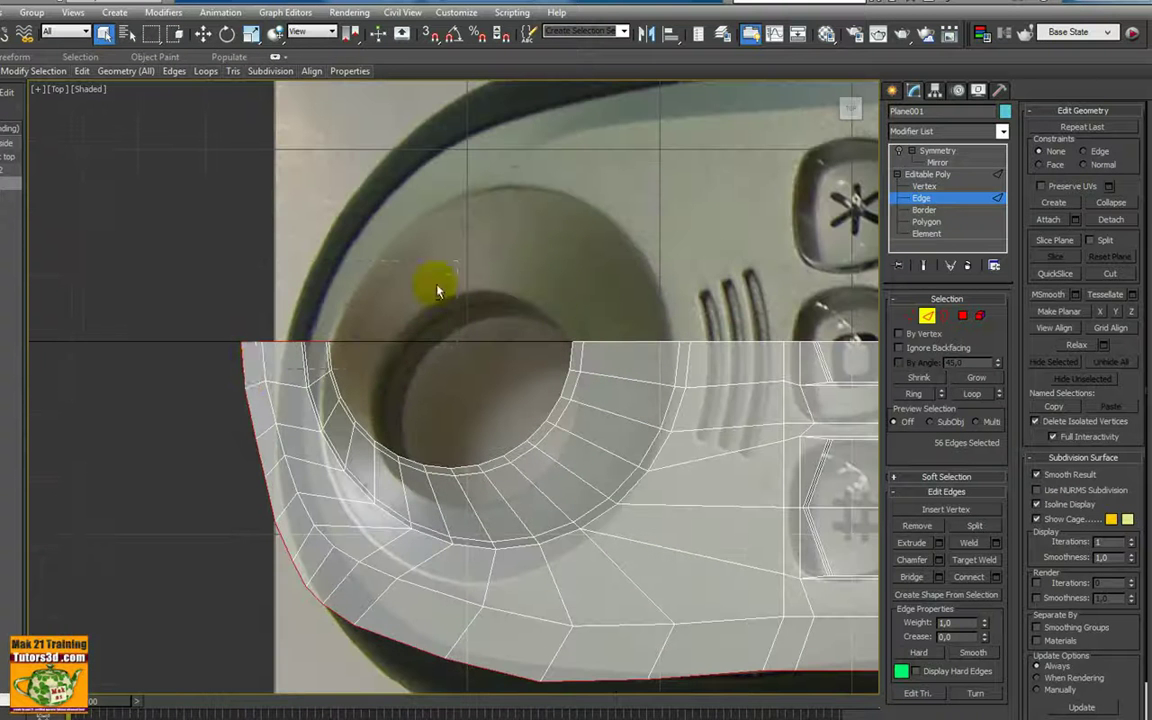
{"action": "left_click_drag", "start_coordinate": [458, 262], "coordinate": [253, 377]}
{"action": "scroll", "coordinate": [404, 391], "scroll_direction": "down", "scroll_amount": 3}
{"action": "scroll", "coordinate": [390, 340], "scroll_direction": "down", "scroll_amount": 2}
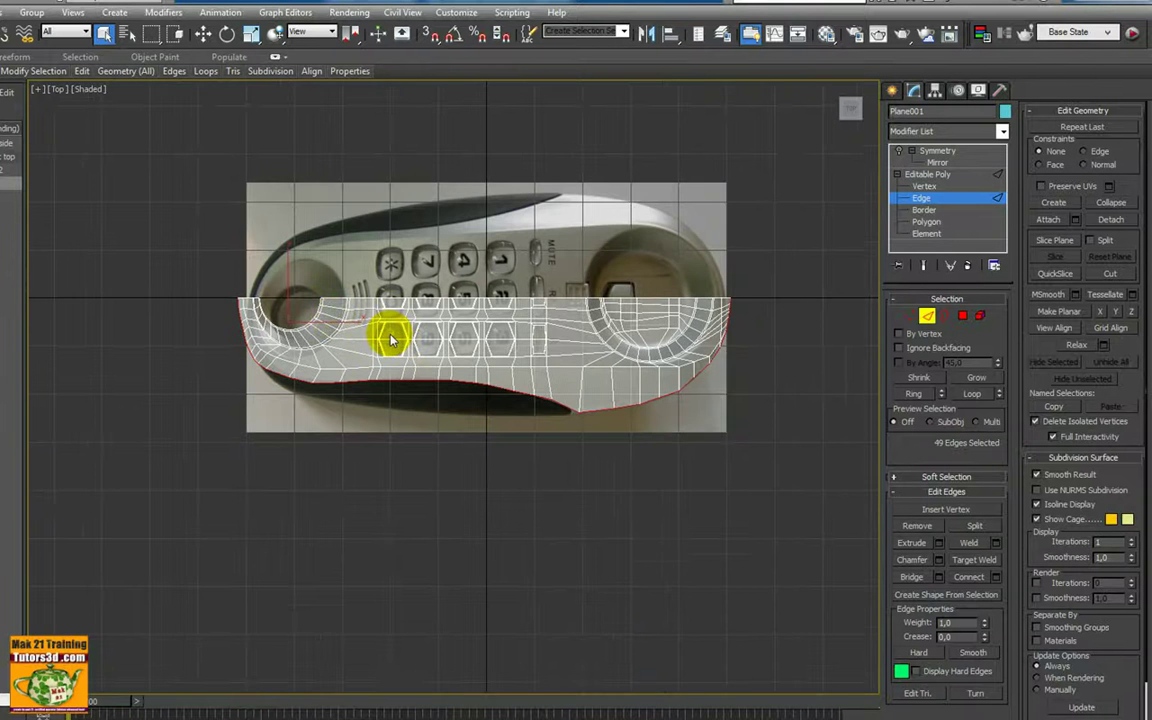
{"action": "key", "text": "alt+w"}
In the front view, remove the tip edges from the edge selection
{"action": "key", "text": "w"}
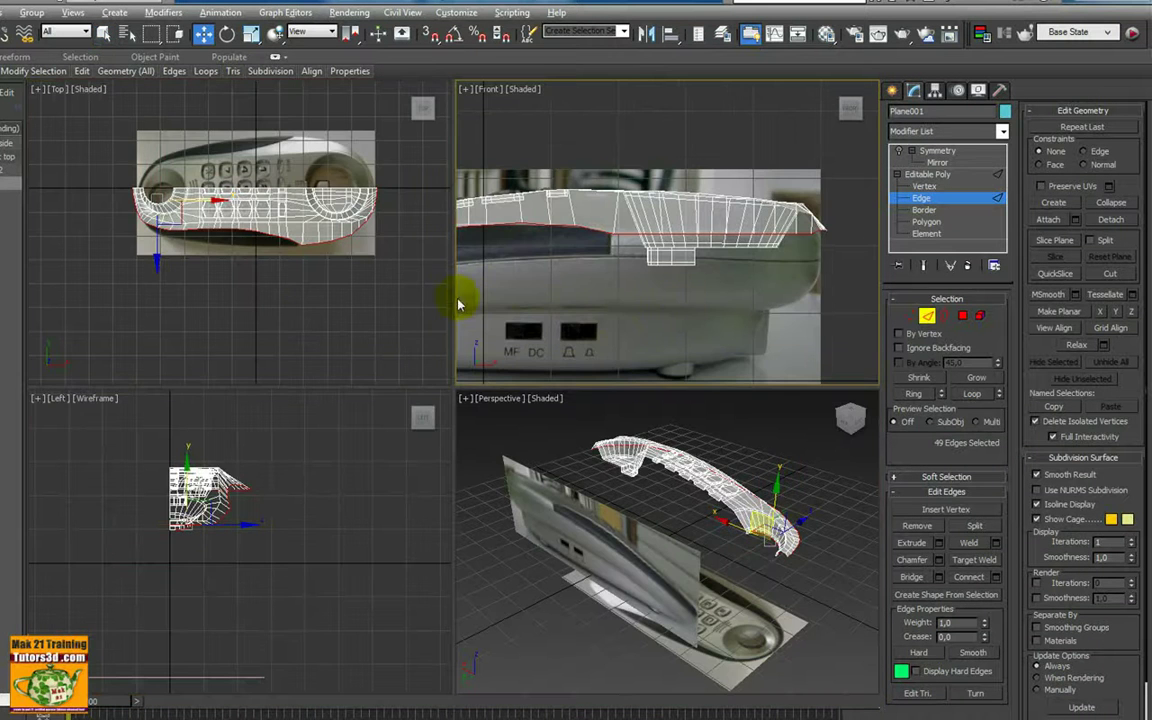
{"action": "key", "text": "alt+w"}
{"action": "scroll", "coordinate": [467, 304], "scroll_direction": "down", "scroll_amount": 3}
{"action": "middle_click_drag", "start_coordinate": [375, 276], "coordinate": [488, 266]}
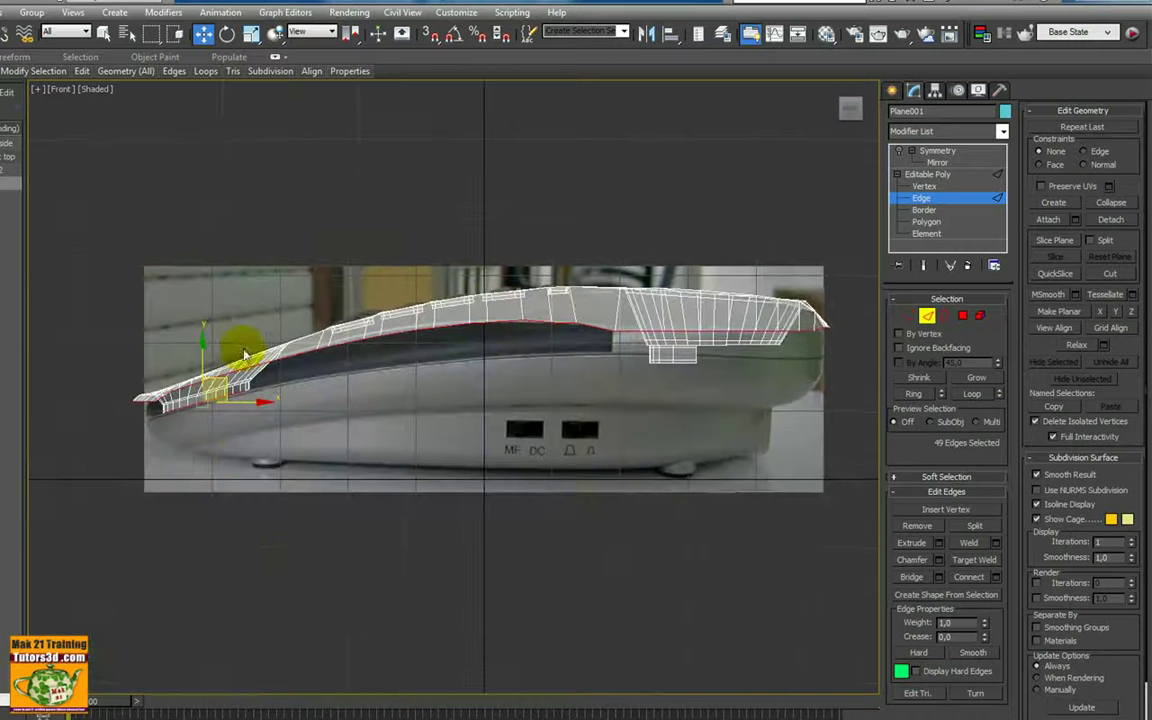
{"action": "scroll", "coordinate": [203, 461], "scroll_direction": "up", "scroll_amount": 2}
{"action": "left_click_drag", "start_coordinate": [149, 404], "coordinate": [162, 393], "text": "alt"}
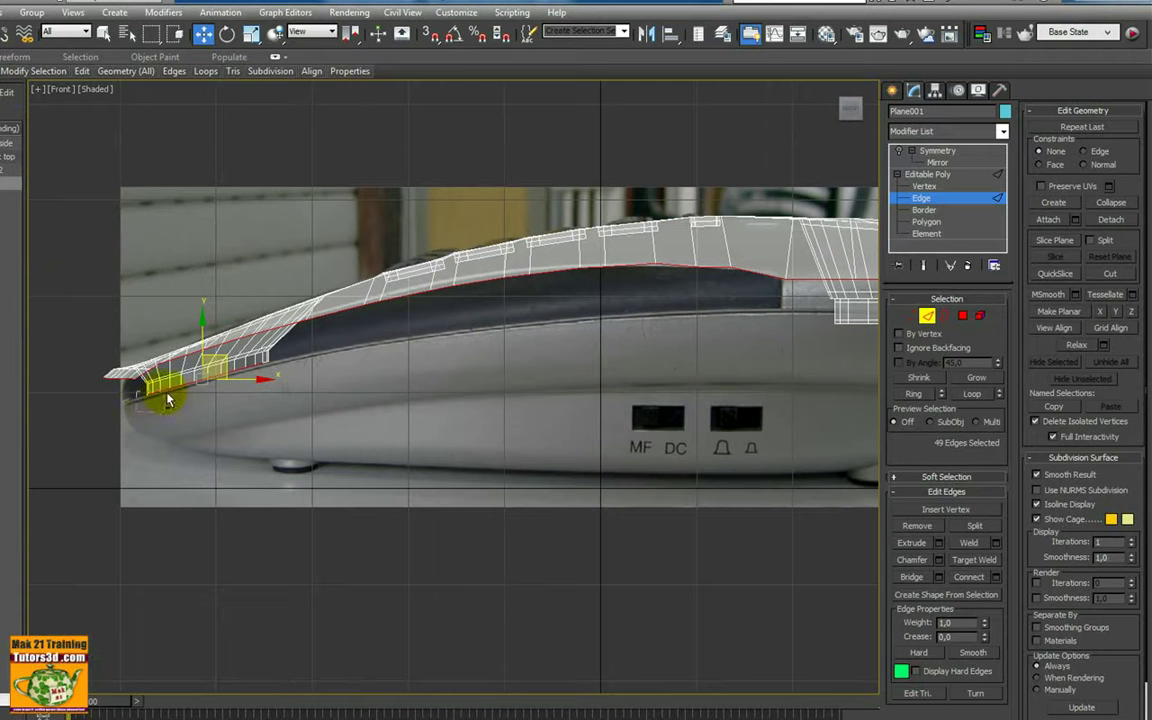
{"action": "left_click", "coordinate": [215, 345], "text": "alt"}
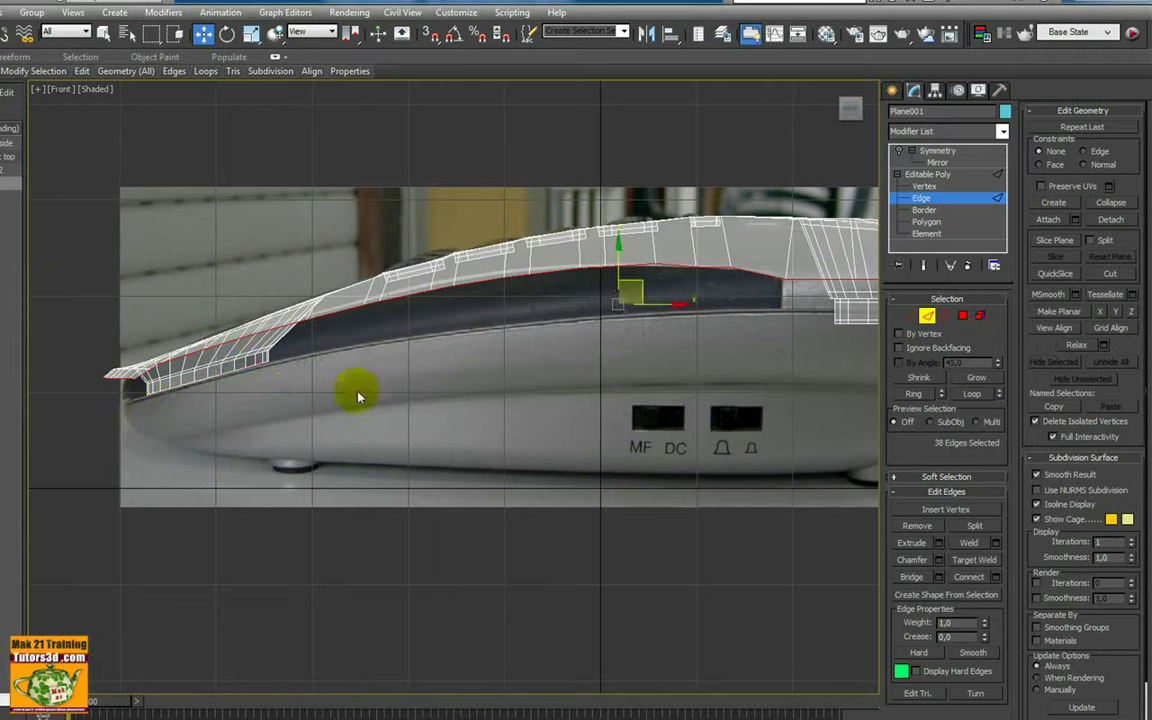
{"action": "key", "text": "z"}
{"action": "middle_click_drag", "start_coordinate": [386, 386], "coordinate": [424, 387]}
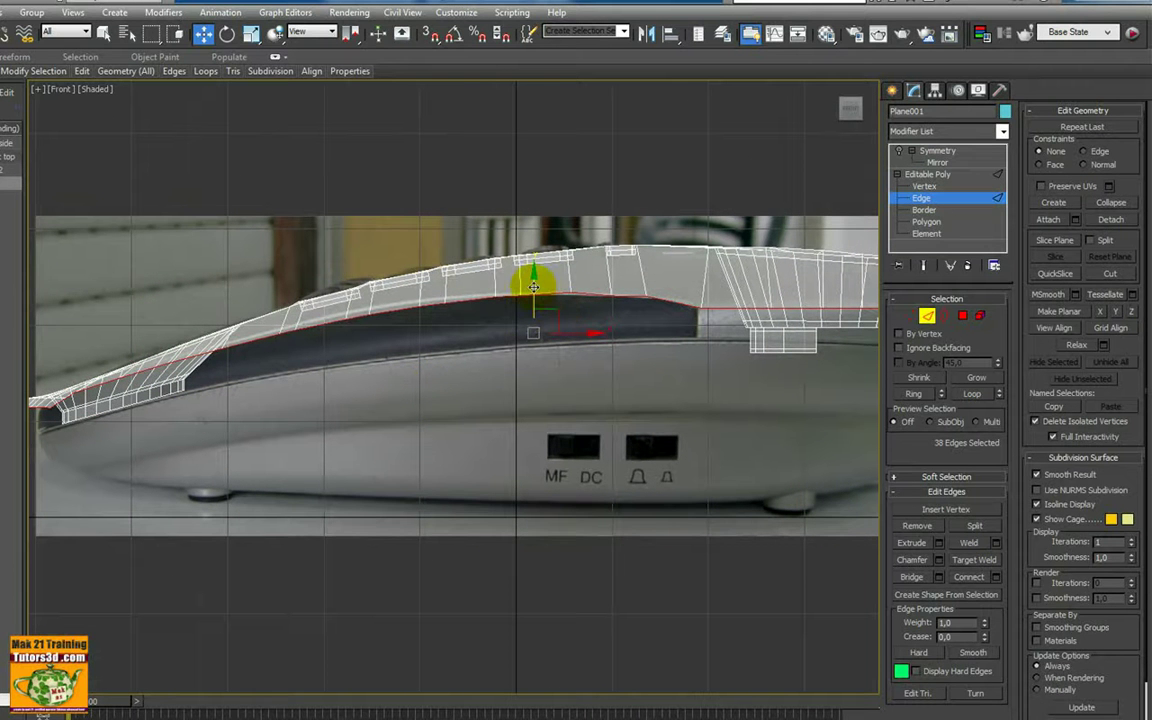
Lower the lower edge loop and scale it to follow the reference photo
{"action": "left_click_drag", "start_coordinate": [533, 290], "coordinate": [546, 322]}
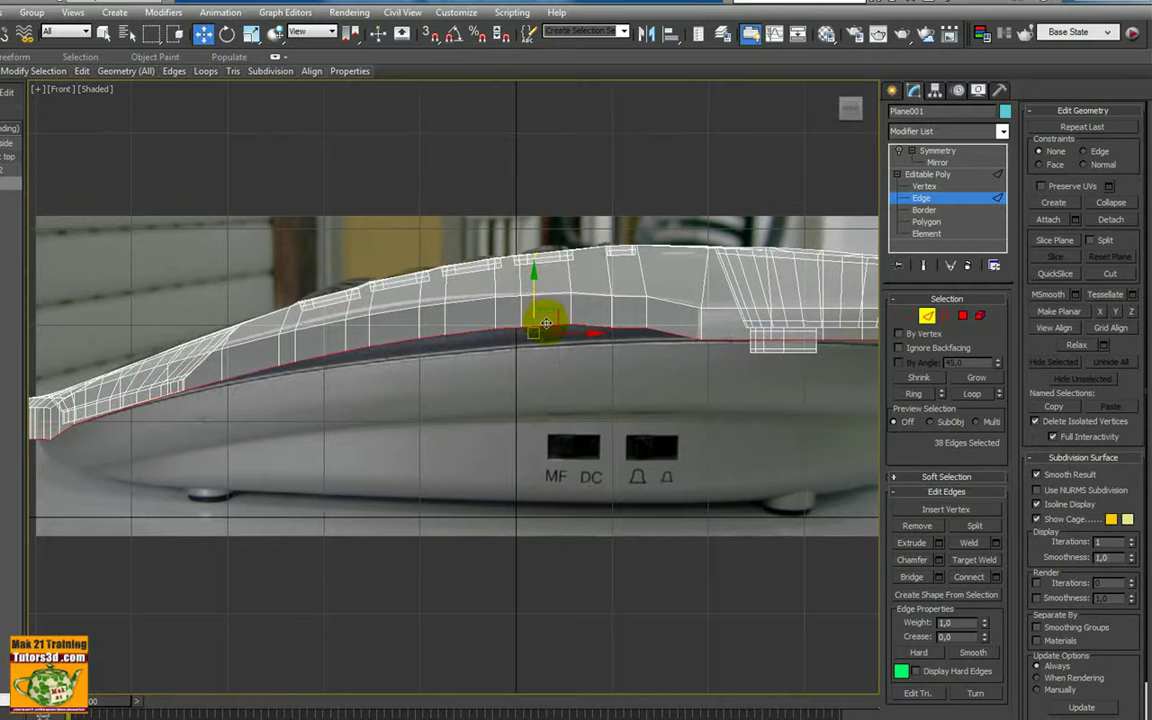
{"action": "mouse_move", "coordinate": [546, 322]}
{"action": "middle_mouse_down"}
{"action": "mouse_move", "coordinate": [316, 321]}
{"action": "mouse_move", "coordinate": [617, 319]}
{"action": "mouse_move", "coordinate": [571, 314]}
{"action": "mouse_move", "coordinate": [598, 322]}
{"action": "middle_mouse_up"}
{"action": "left_click", "coordinate": [251, 33]}
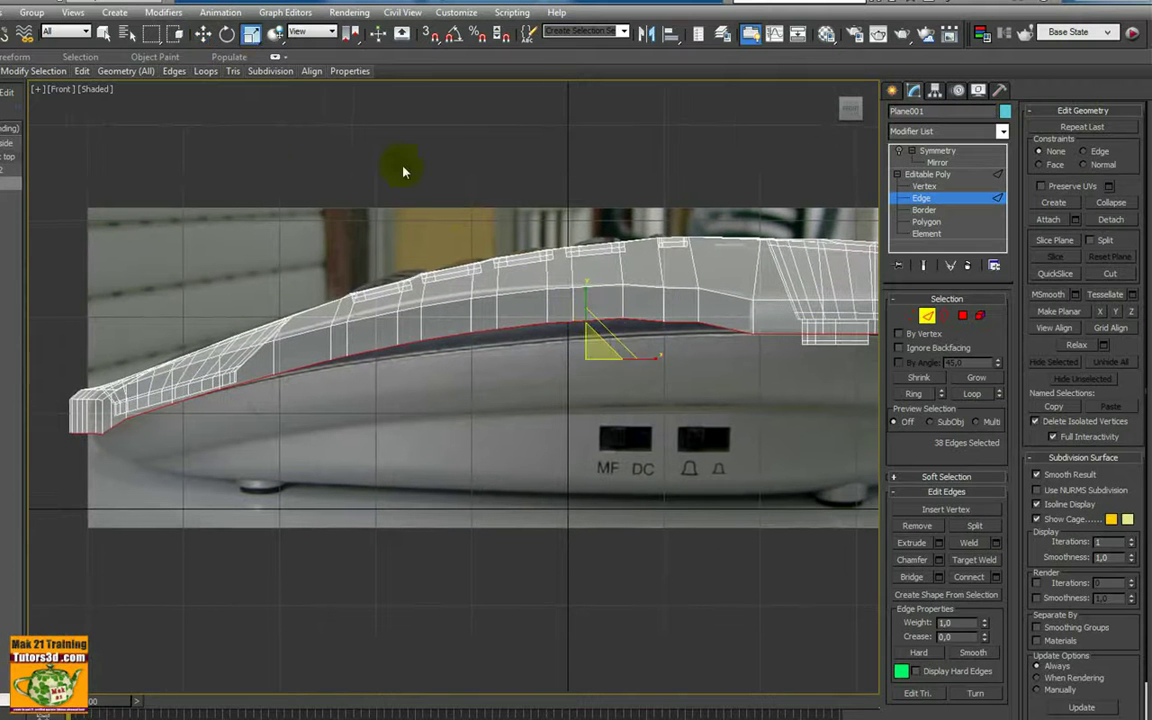
{"action": "mouse_move", "coordinate": [586, 297]}
{"action": "left_mouse_down"}
{"action": "mouse_move", "coordinate": [599, 316]}
{"action": "mouse_move", "coordinate": [599, 301]}
{"action": "left_mouse_up"}
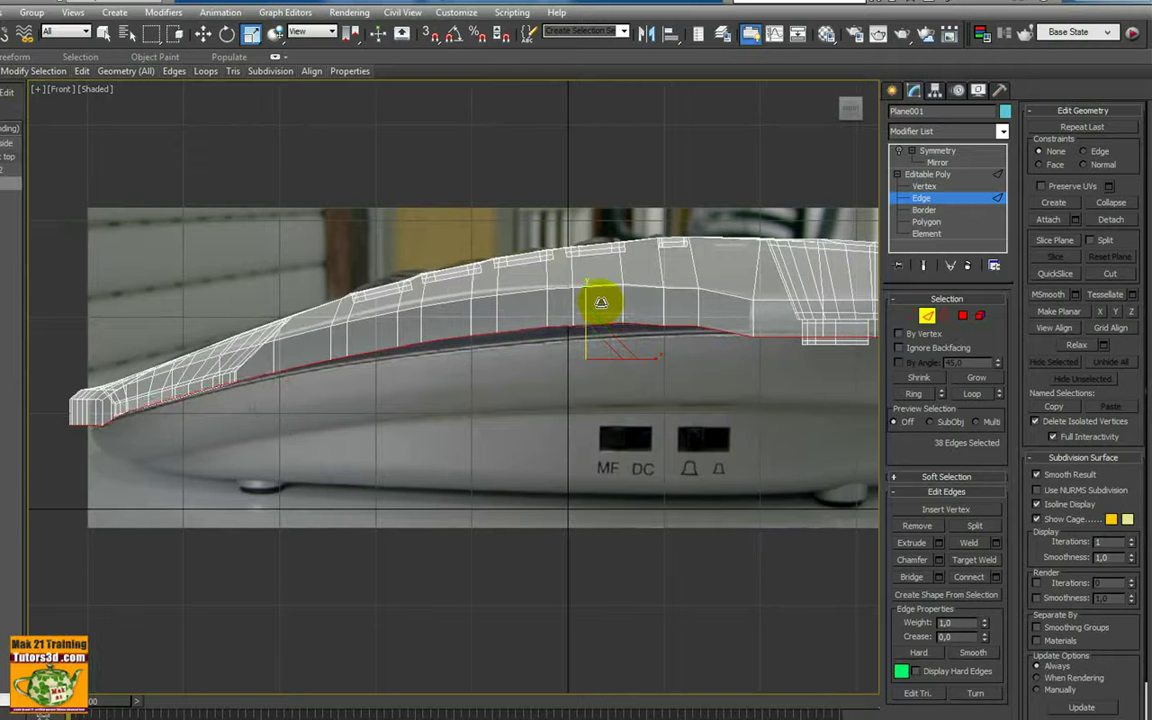
{"action": "middle_click_drag", "start_coordinate": [599, 301], "coordinate": [308, 301]}
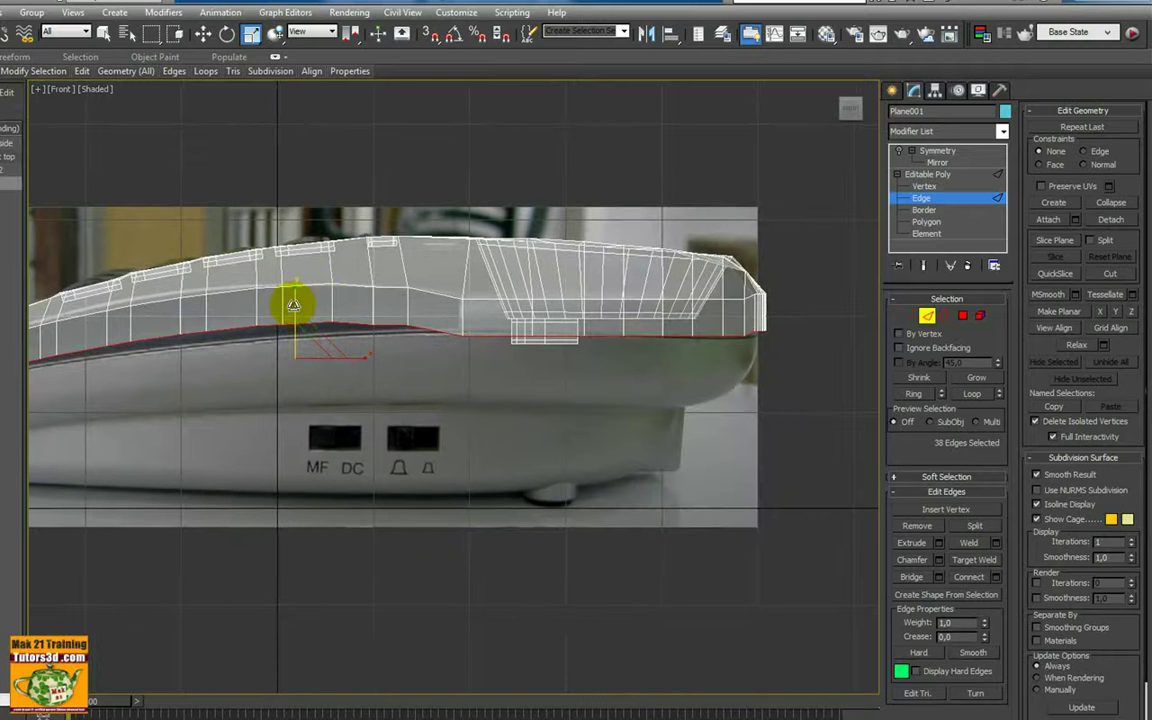
{"action": "mouse_move", "coordinate": [290, 303]}
{"action": "left_mouse_down"}
{"action": "mouse_move", "coordinate": [309, 332]}
{"action": "mouse_move", "coordinate": [314, 311]}
{"action": "mouse_move", "coordinate": [334, 365]}
{"action": "left_mouse_up"}
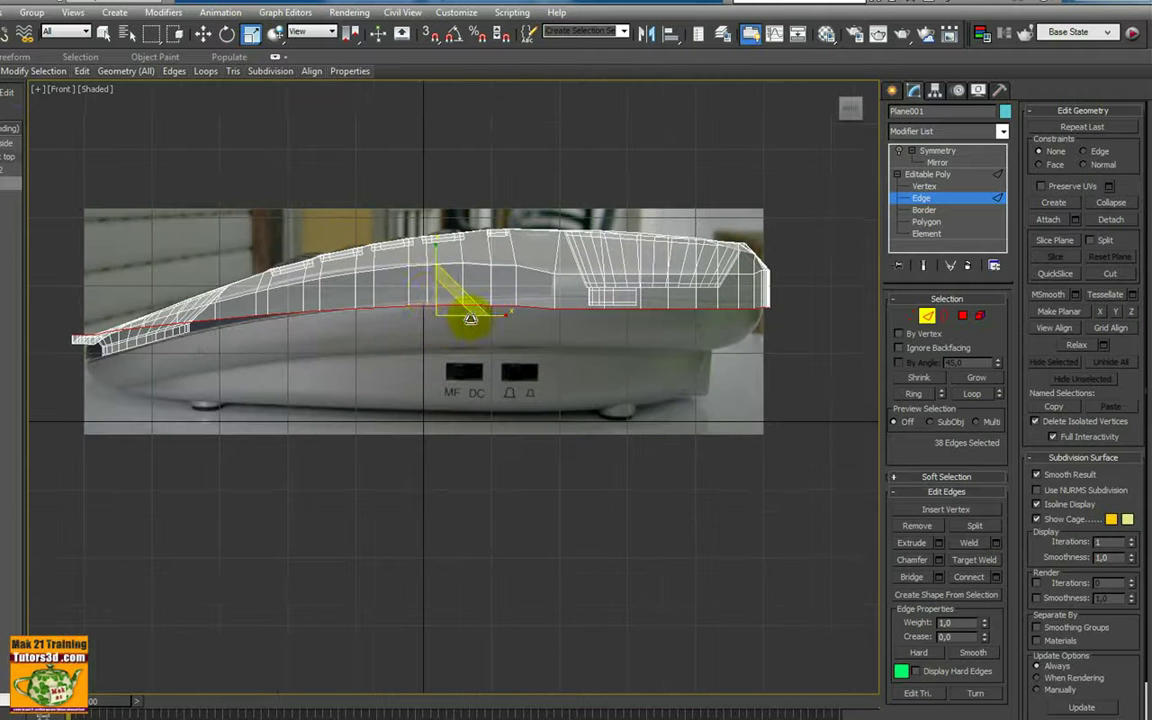
{"action": "scroll", "coordinate": [438, 274], "scroll_direction": "up", "scroll_amount": 2}
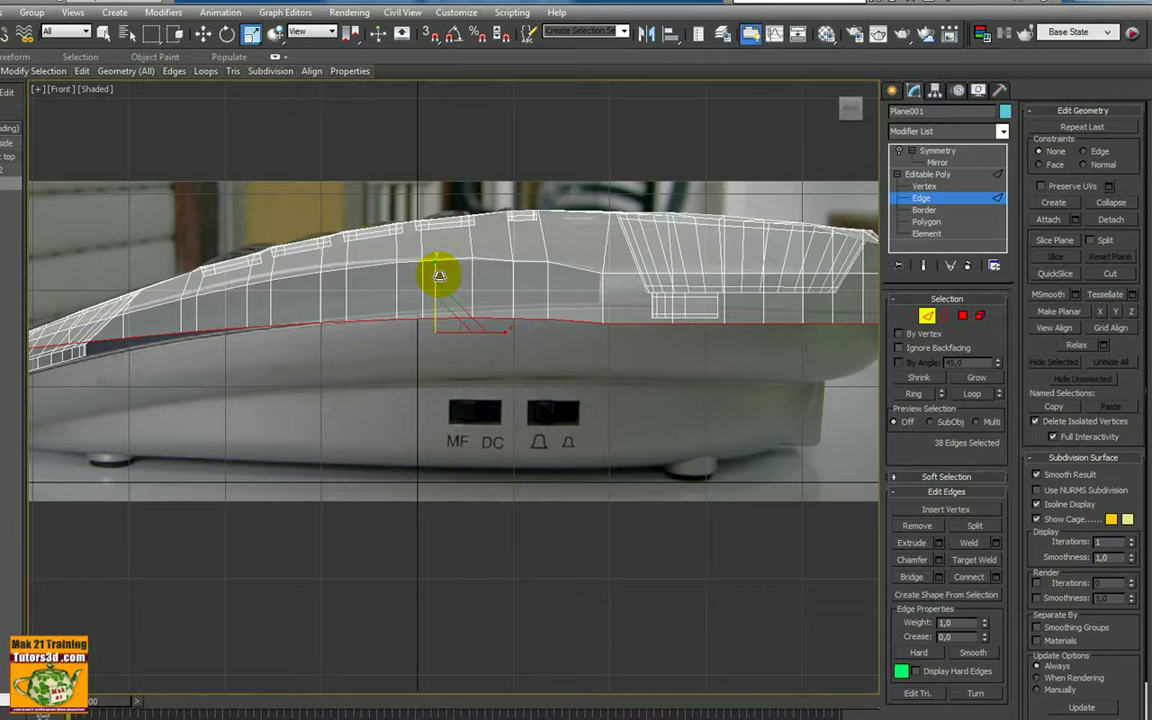
{"action": "mouse_move", "coordinate": [439, 274]}
{"action": "middle_mouse_down"}
{"action": "mouse_move", "coordinate": [656, 257]}
{"action": "mouse_move", "coordinate": [651, 249]}
{"action": "middle_mouse_up"}
Lower the edge loop slightly more and fine-tune its scale against the photo
{"action": "right_click", "coordinate": [720, 240]}
{"action": "left_click", "coordinate": [745, 242]}
{"action": "left_click_drag", "start_coordinate": [627, 249], "coordinate": [627, 268]}
{"action": "middle_click_drag", "start_coordinate": [627, 268], "coordinate": [384, 285]}
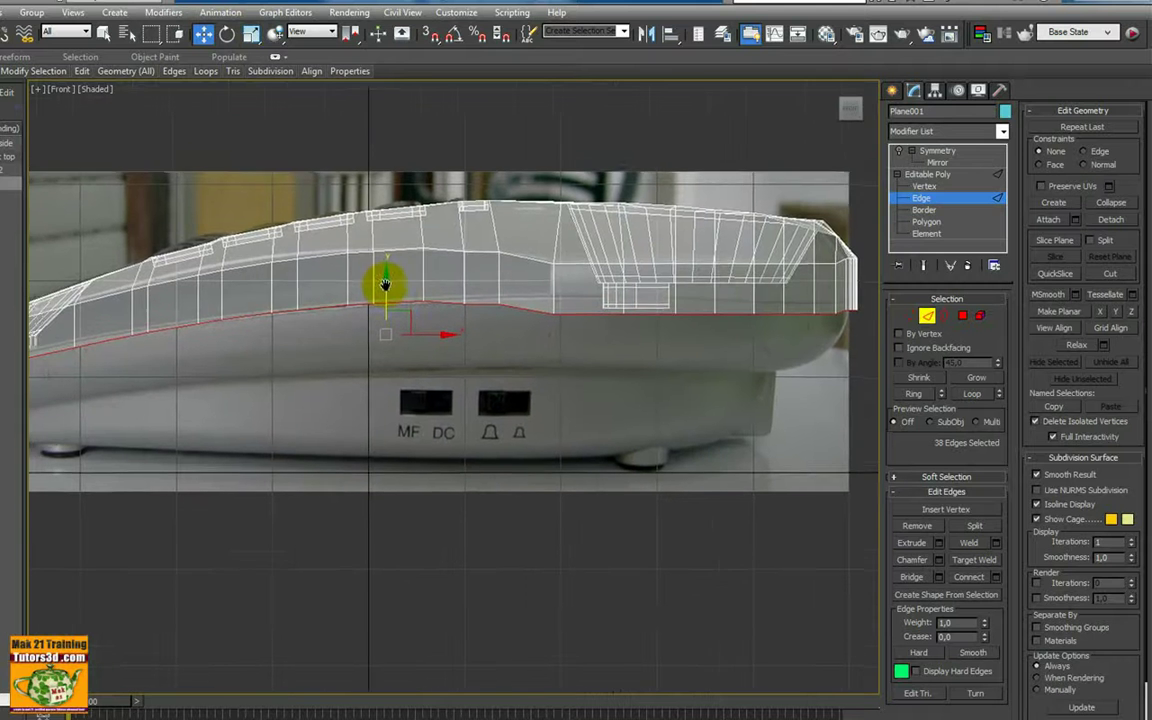
{"action": "left_click", "coordinate": [251, 35]}
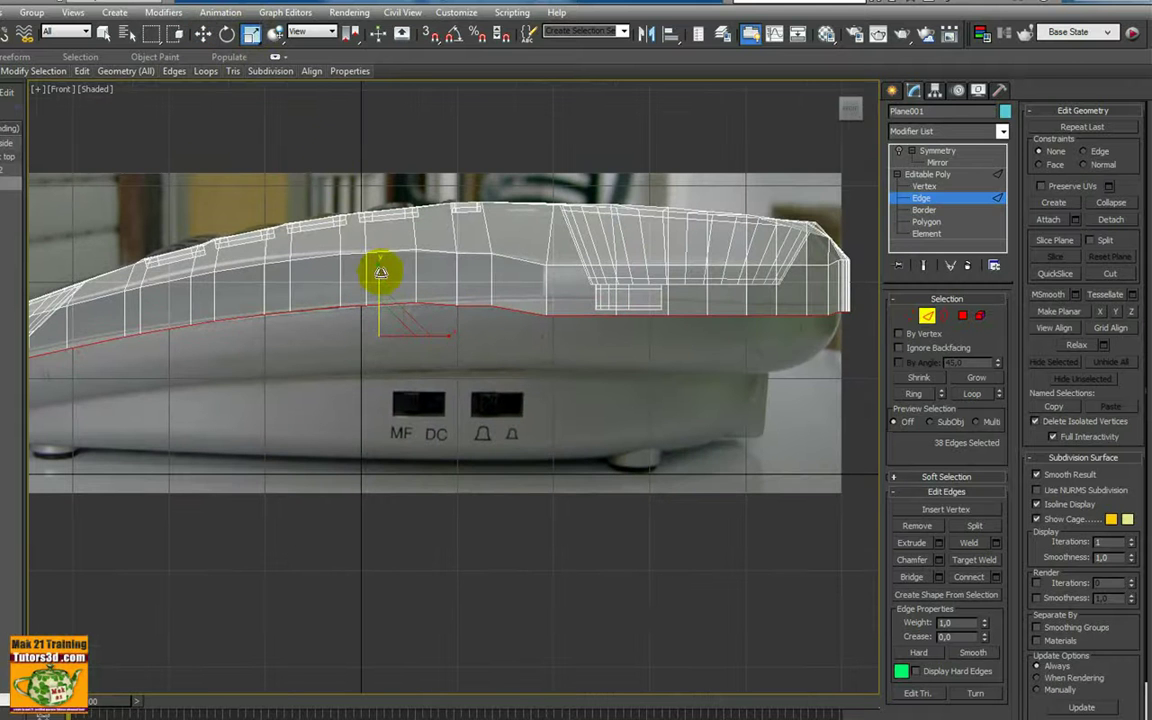
{"action": "mouse_move", "coordinate": [375, 265]}
{"action": "left_mouse_down"}
{"action": "mouse_move", "coordinate": [380, 278]}
{"action": "mouse_move", "coordinate": [380, 265]}
{"action": "left_mouse_up"}
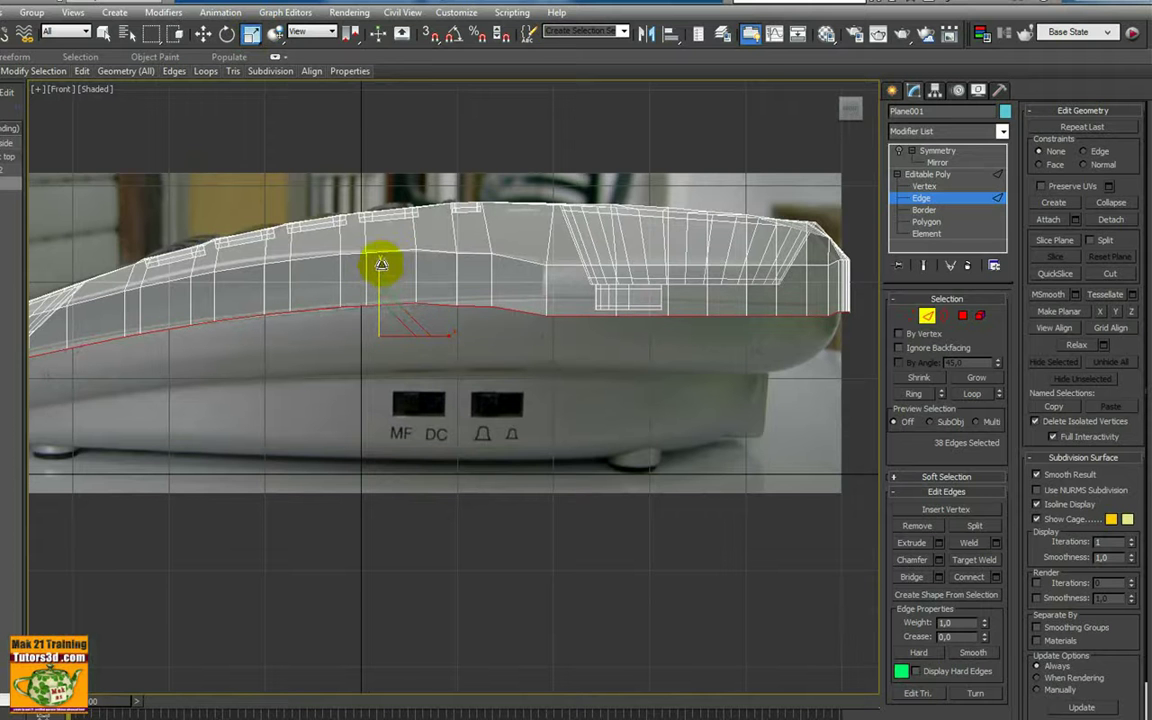
{"action": "middle_click_drag", "start_coordinate": [424, 257], "coordinate": [305, 265]}
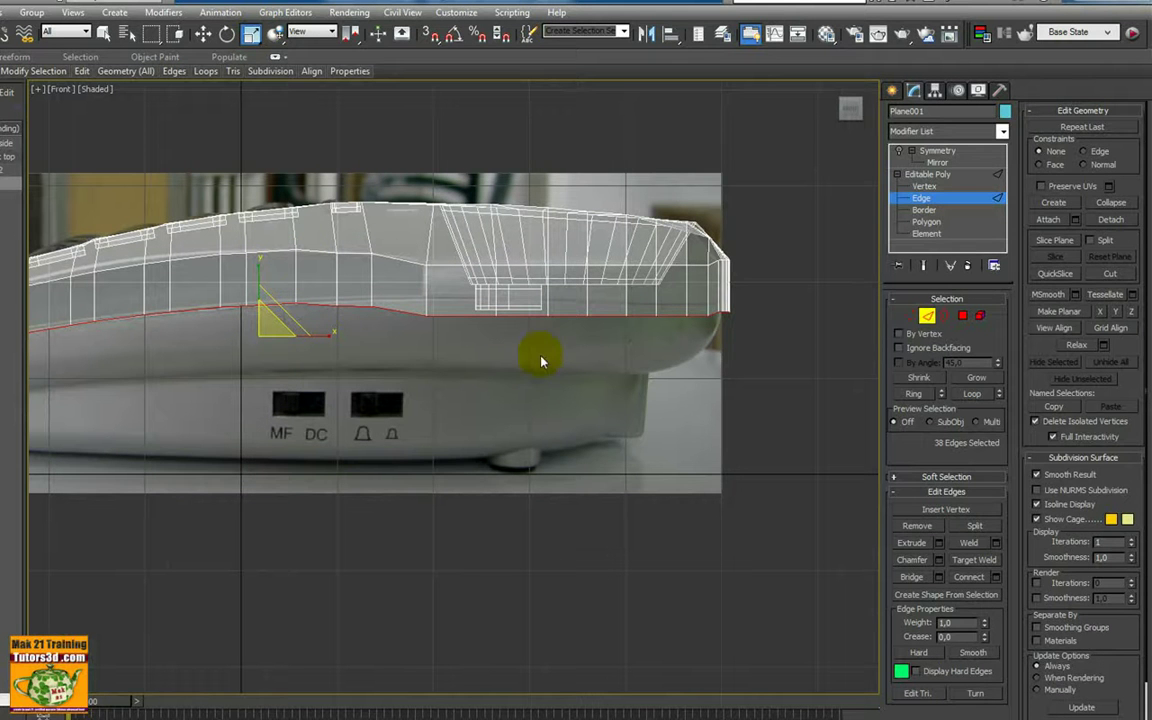
Select the rear bottom vertices and line them up straight with Make Planar Y
{"action": "left_click", "coordinate": [908, 316]}
{"action": "mouse_move", "coordinate": [320, 466]}
{"action": "left_mouse_down"}
{"action": "mouse_move", "coordinate": [681, 380]}
{"action": "mouse_move", "coordinate": [771, 321]}
{"action": "left_mouse_up"}
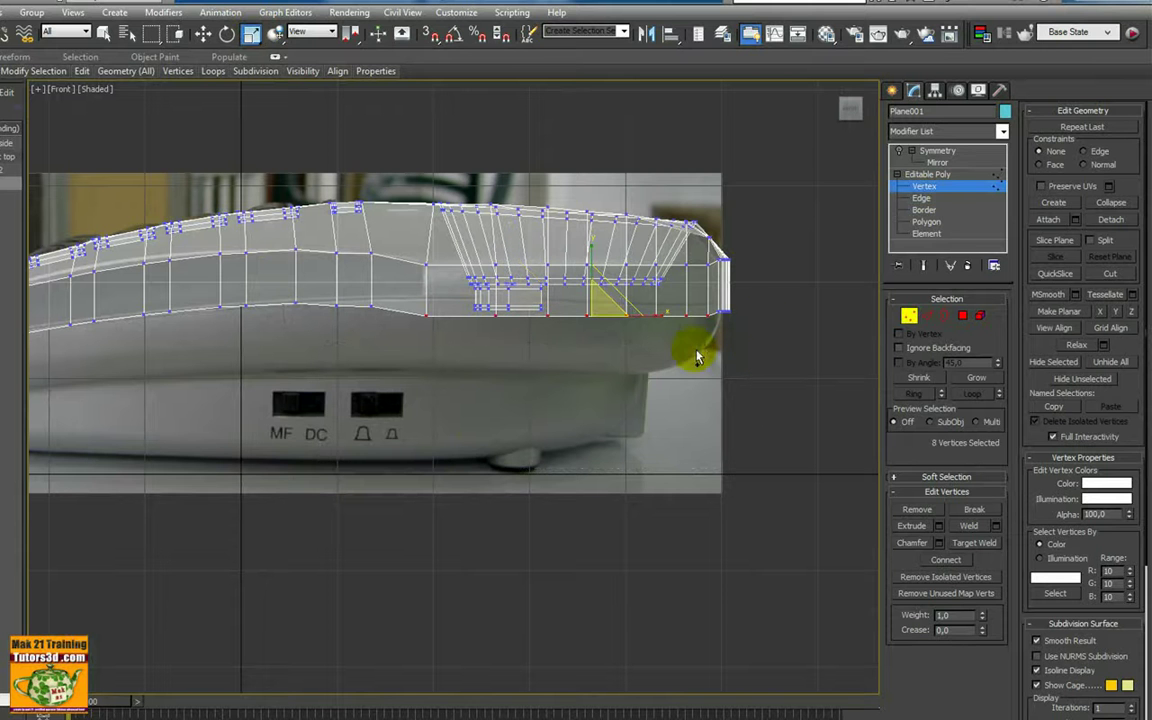
{"action": "right_click", "coordinate": [677, 290]}
{"action": "left_click", "coordinate": [720, 301]}
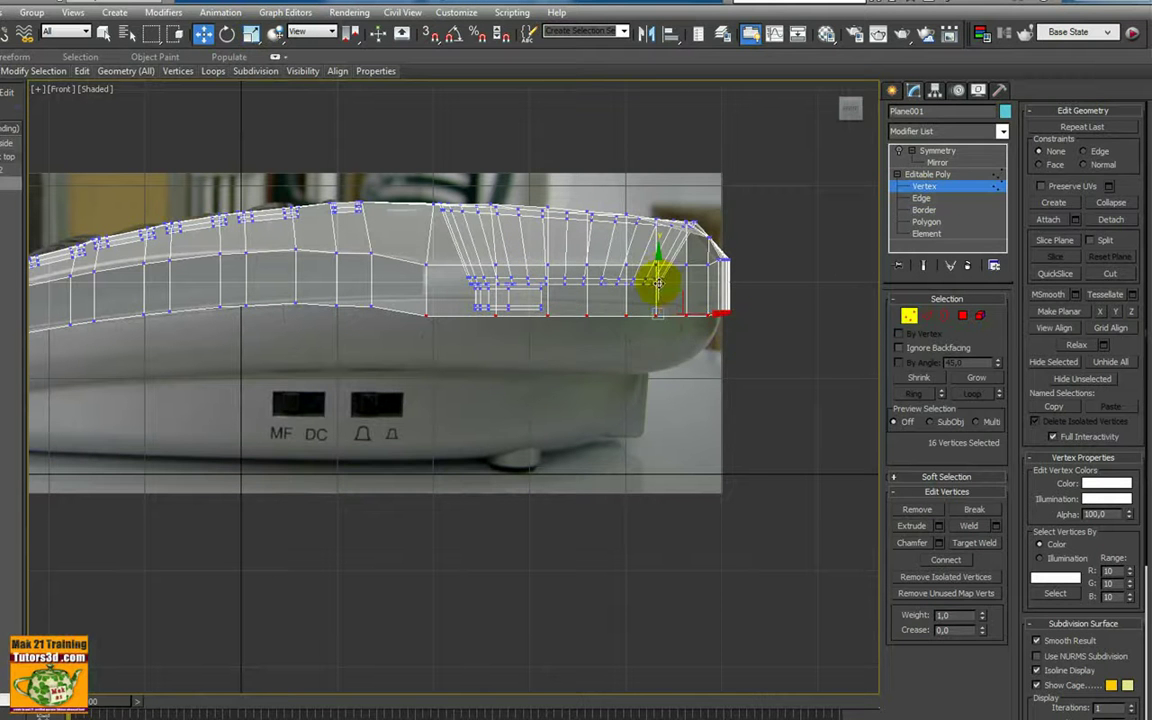
{"action": "left_click_drag", "start_coordinate": [662, 285], "coordinate": [658, 272]}
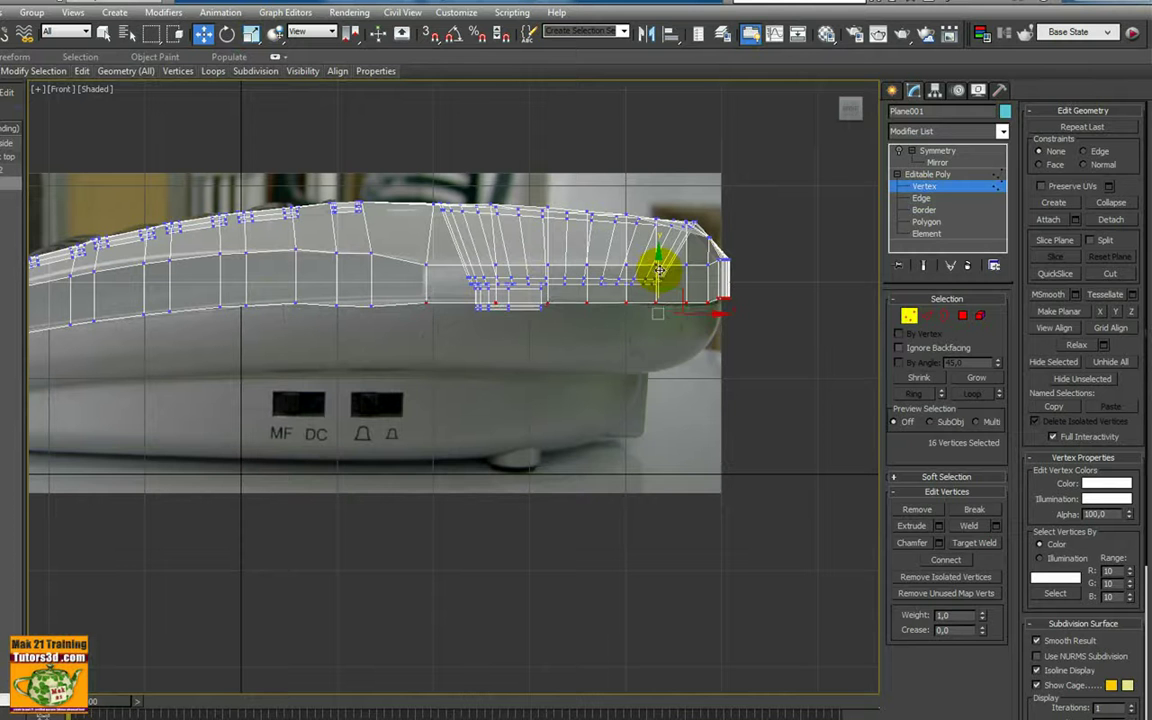
{"action": "middle_click_drag", "start_coordinate": [522, 103], "coordinate": [505, 125]}
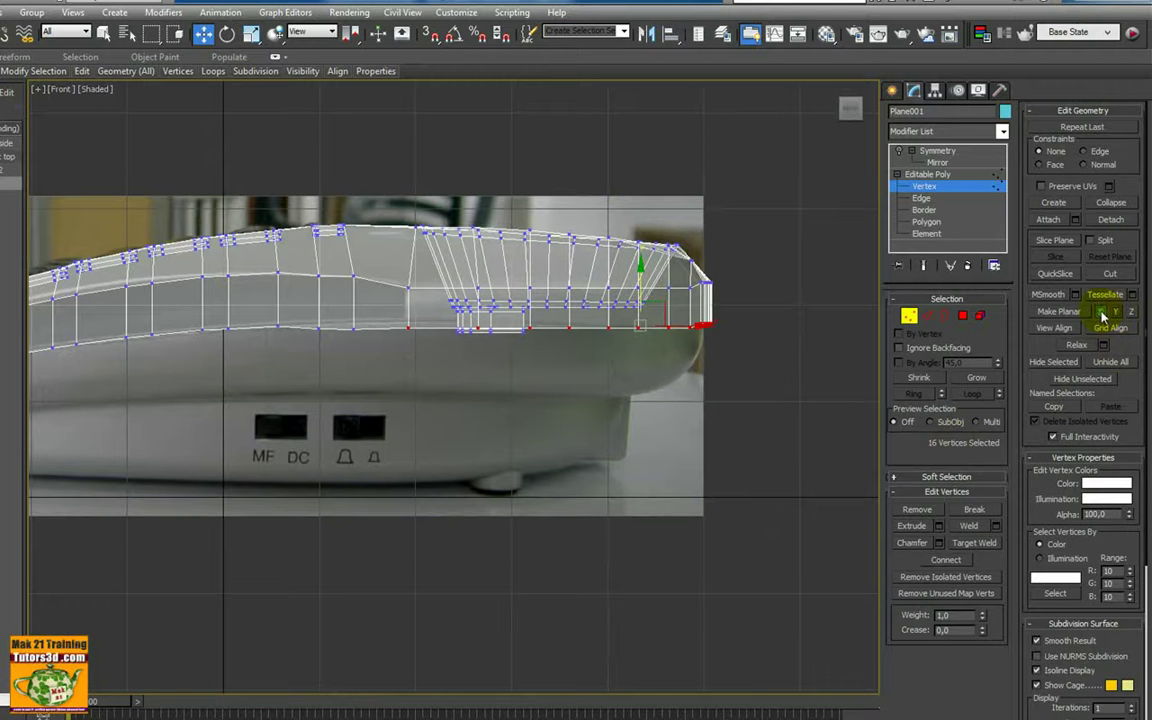
{"action": "key", "text": "ctrl+z"}
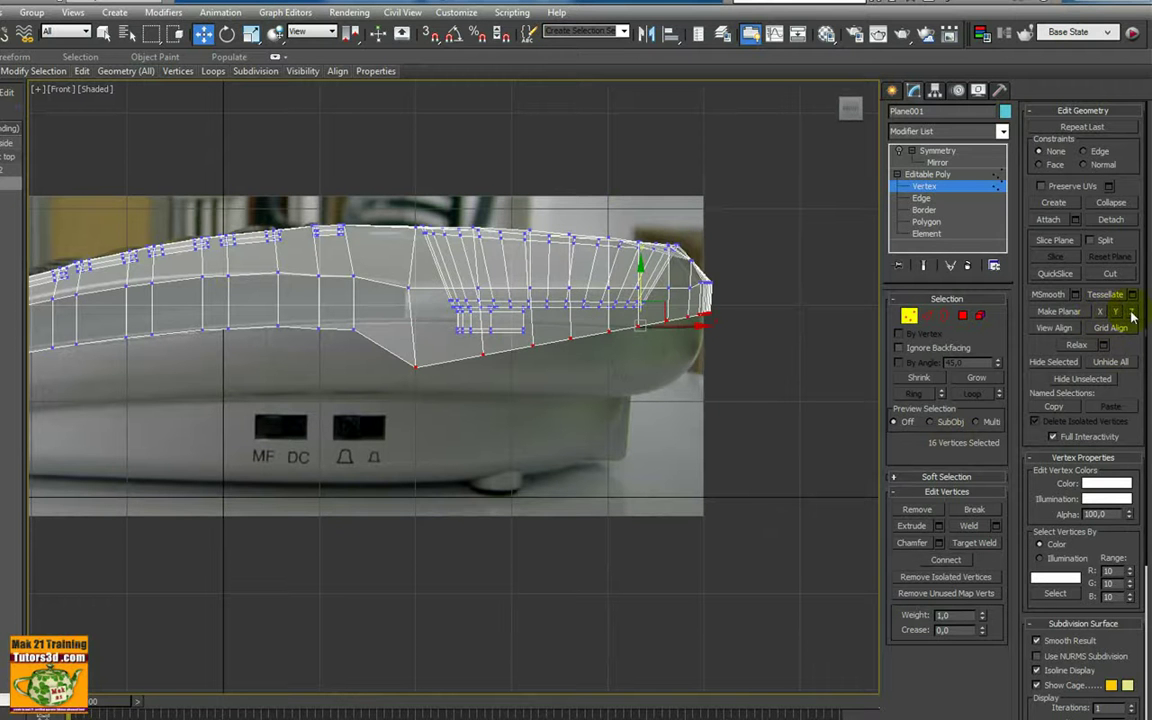
{"action": "left_click", "coordinate": [1131, 312]}
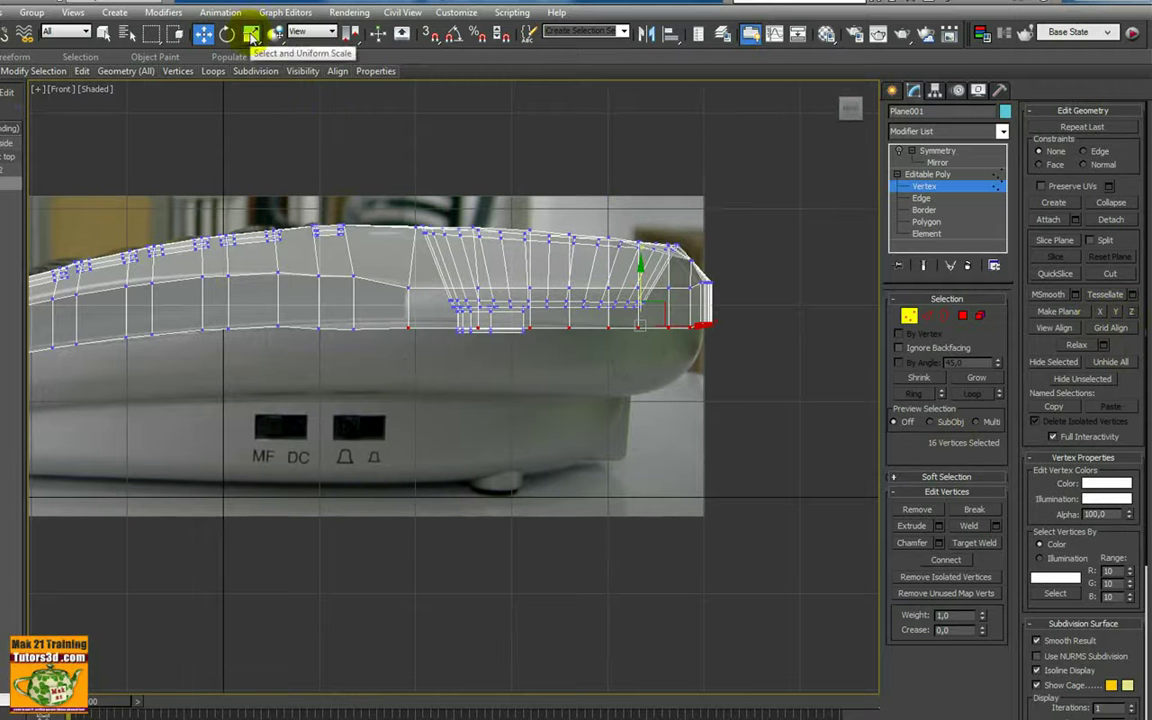
Scale the rear vertices, then select a single vertex on the lower edge to reposition
{"action": "left_click", "coordinate": [251, 33]}
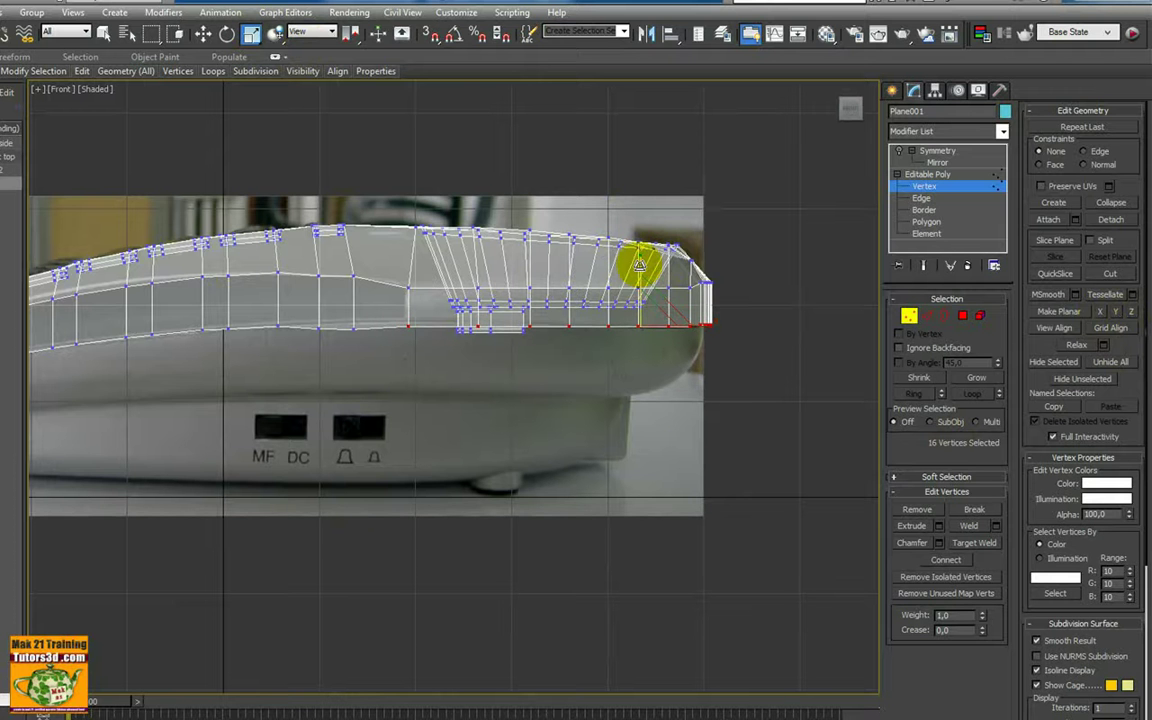
{"action": "scroll", "coordinate": [478, 432], "scroll_direction": "up", "scroll_amount": 2}
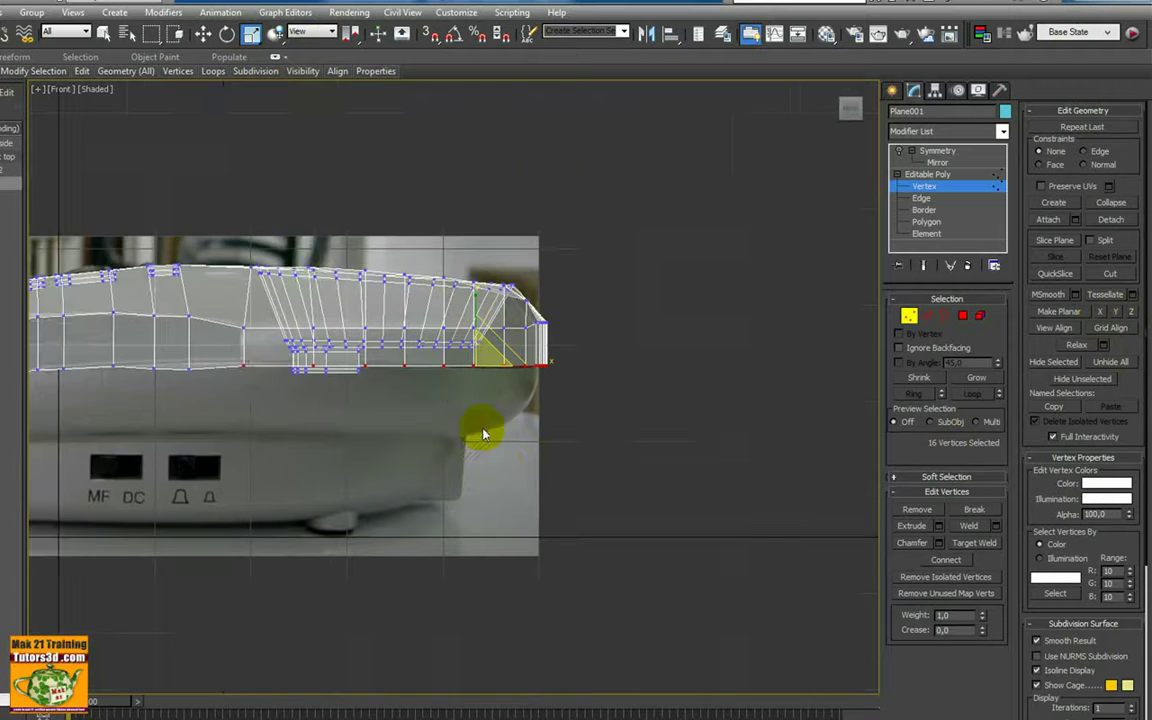
{"action": "scroll", "coordinate": [427, 331], "scroll_direction": "up", "scroll_amount": 2}
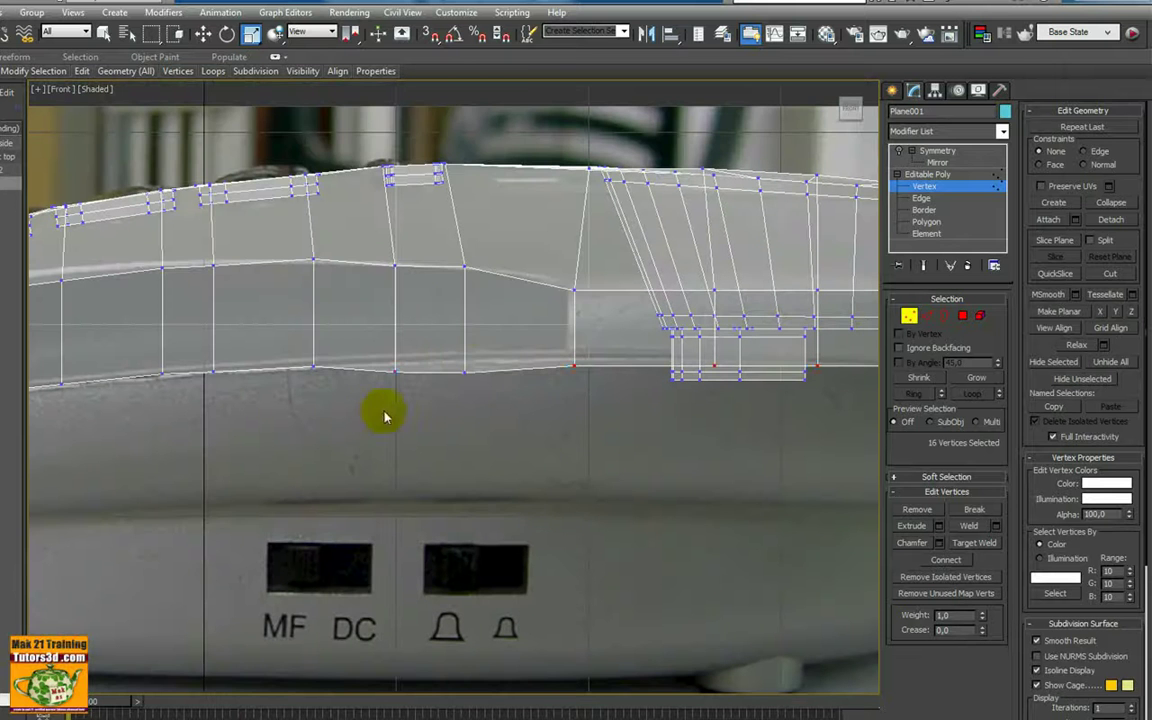
{"action": "right_click", "coordinate": [465, 345]}
{"action": "left_click", "coordinate": [490, 355]}
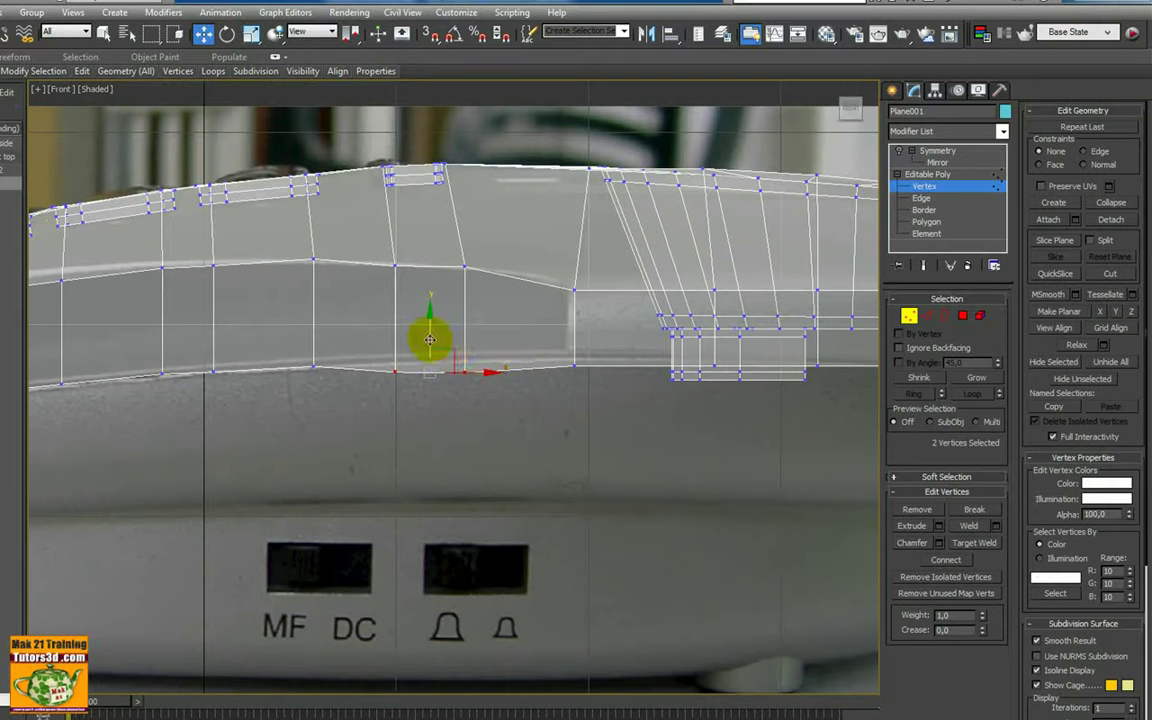
{"action": "left_click", "coordinate": [574, 358]}
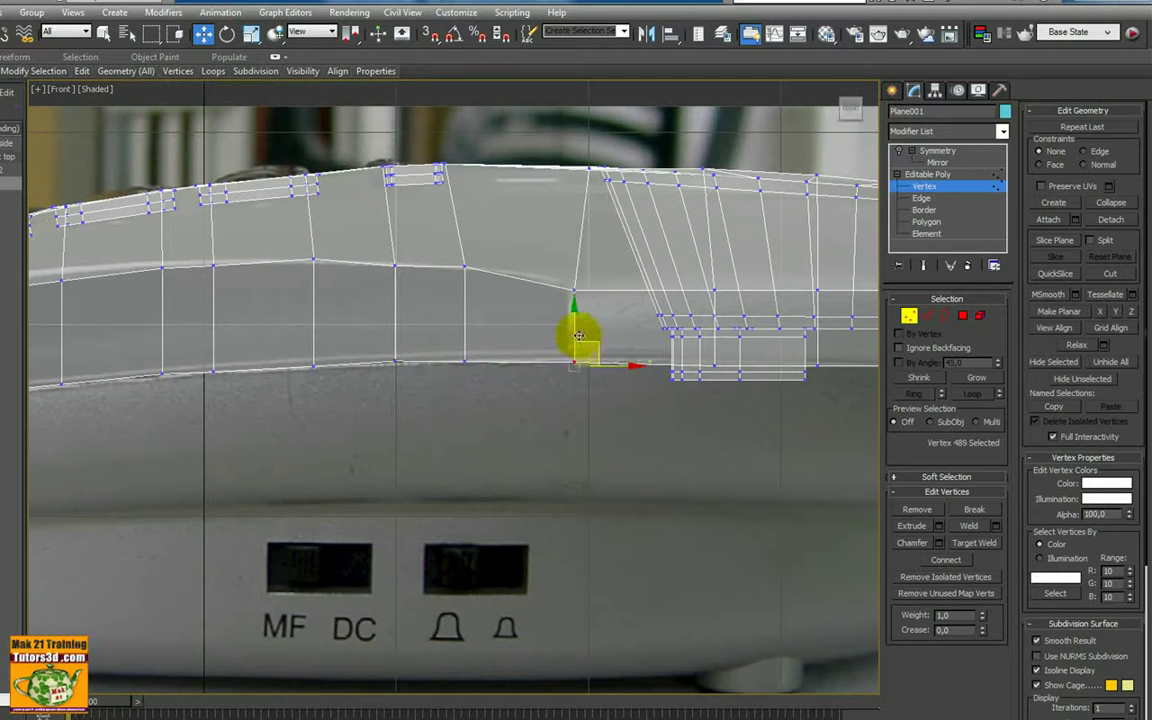
{"action": "scroll", "coordinate": [600, 352], "scroll_direction": "down", "scroll_amount": 1}
{"action": "scroll", "coordinate": [488, 352], "scroll_direction": "down", "scroll_amount": 2}
{"action": "scroll", "coordinate": [483, 360], "scroll_direction": "down", "scroll_amount": 2}
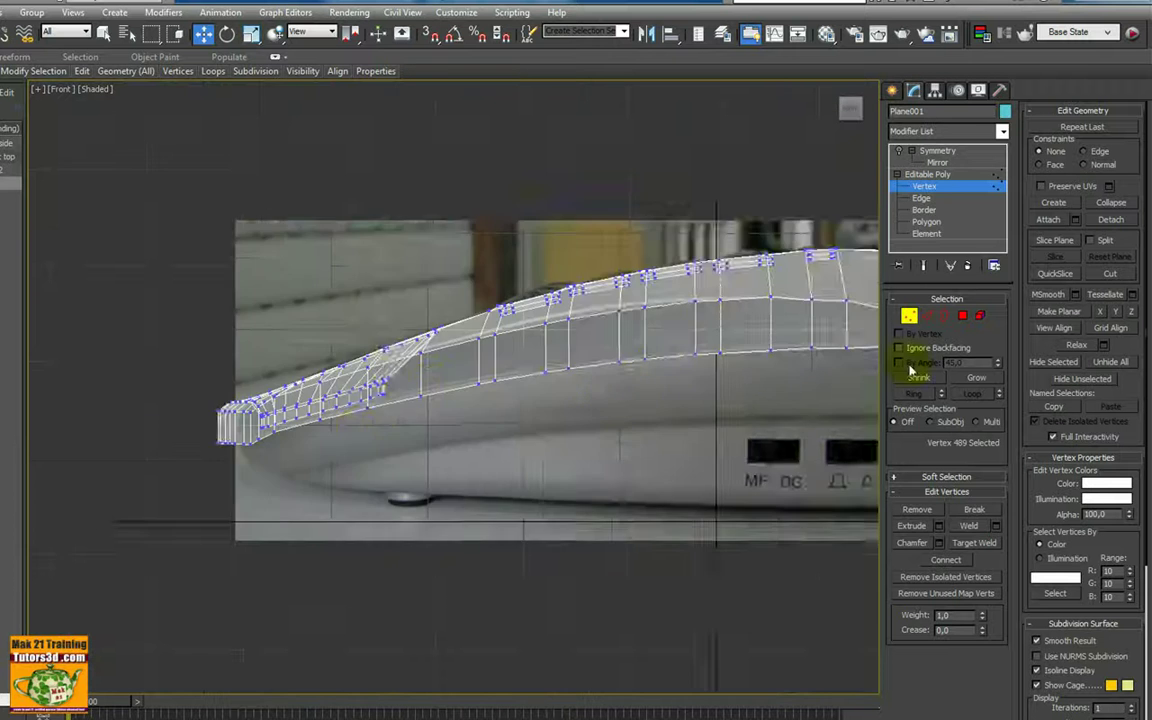
{"action": "scroll", "coordinate": [657, 370], "scroll_direction": "down", "scroll_amount": 2}
Select the front tip vertices and the bottom row at the tip to fit the outline
{"action": "scroll", "coordinate": [657, 370], "scroll_direction": "up", "scroll_amount": 2}
{"action": "mouse_move", "coordinate": [419, 416]}
{"action": "left_mouse_down"}
{"action": "mouse_move", "coordinate": [550, 357]}
{"action": "mouse_move", "coordinate": [486, 345]}
{"action": "left_mouse_up"}
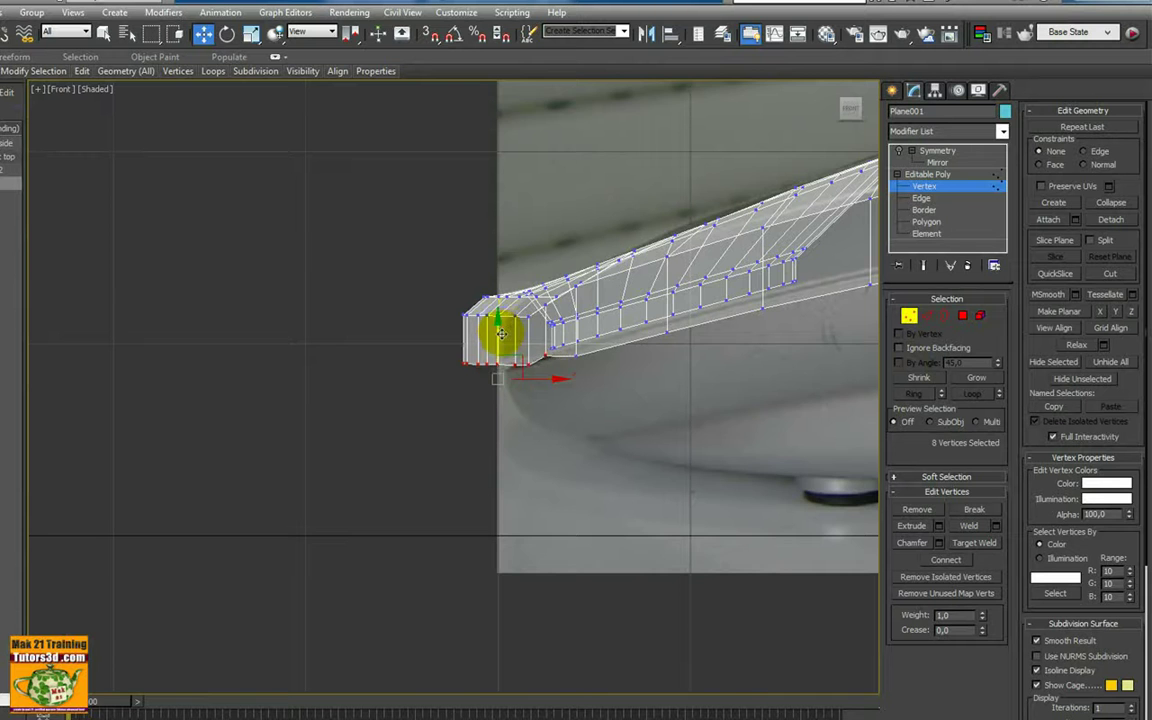
{"action": "scroll", "coordinate": [548, 382], "scroll_direction": "up", "scroll_amount": 1}
{"action": "left_click", "coordinate": [546, 355]}
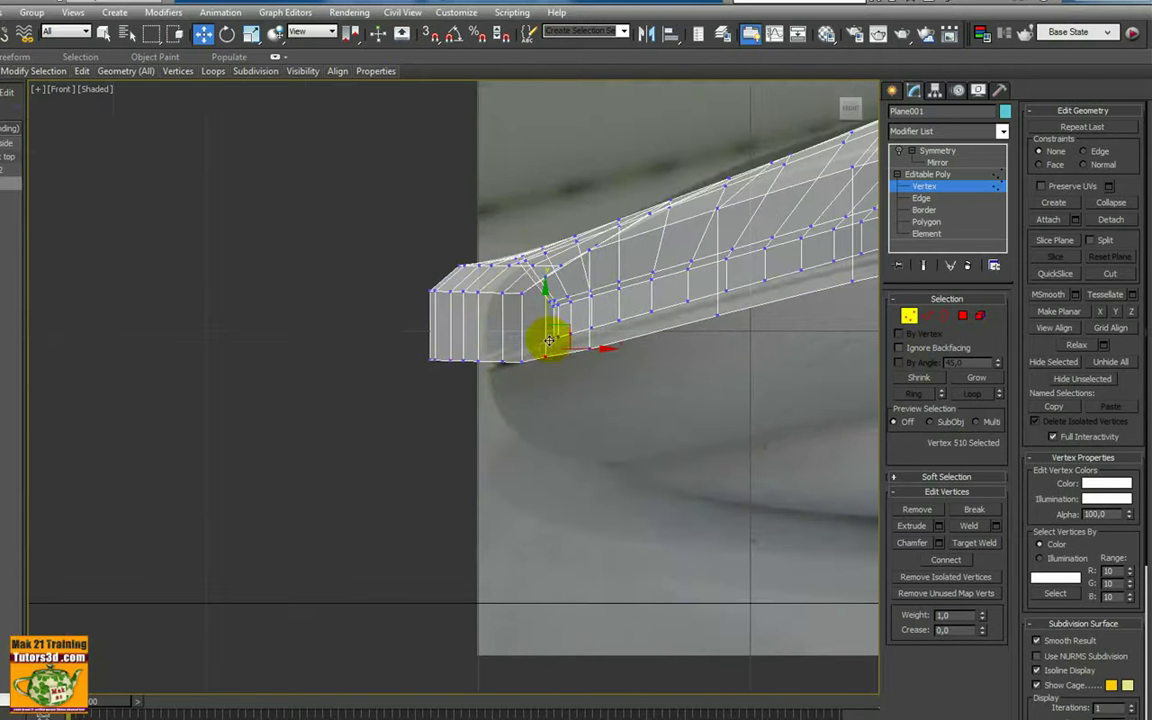
{"action": "mouse_move", "coordinate": [409, 381]}
{"action": "left_mouse_down"}
{"action": "mouse_move", "coordinate": [505, 350]}
{"action": "mouse_move", "coordinate": [510, 361]}
{"action": "left_mouse_up"}
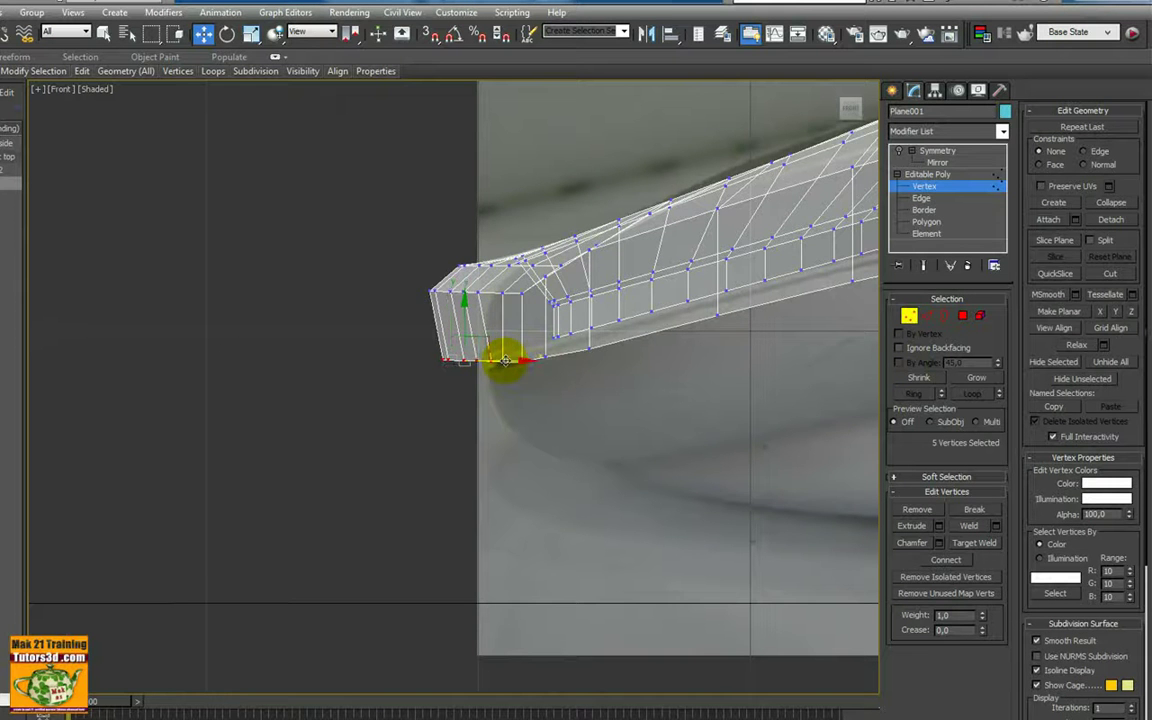
Select the rear-end vertices and move them onto the photo outline
{"action": "scroll", "coordinate": [505, 360], "scroll_direction": "up", "scroll_amount": 3}
{"action": "scroll", "coordinate": [309, 380], "scroll_direction": "up", "scroll_amount": 2}
{"action": "scroll", "coordinate": [458, 368], "scroll_direction": "up", "scroll_amount": 2}
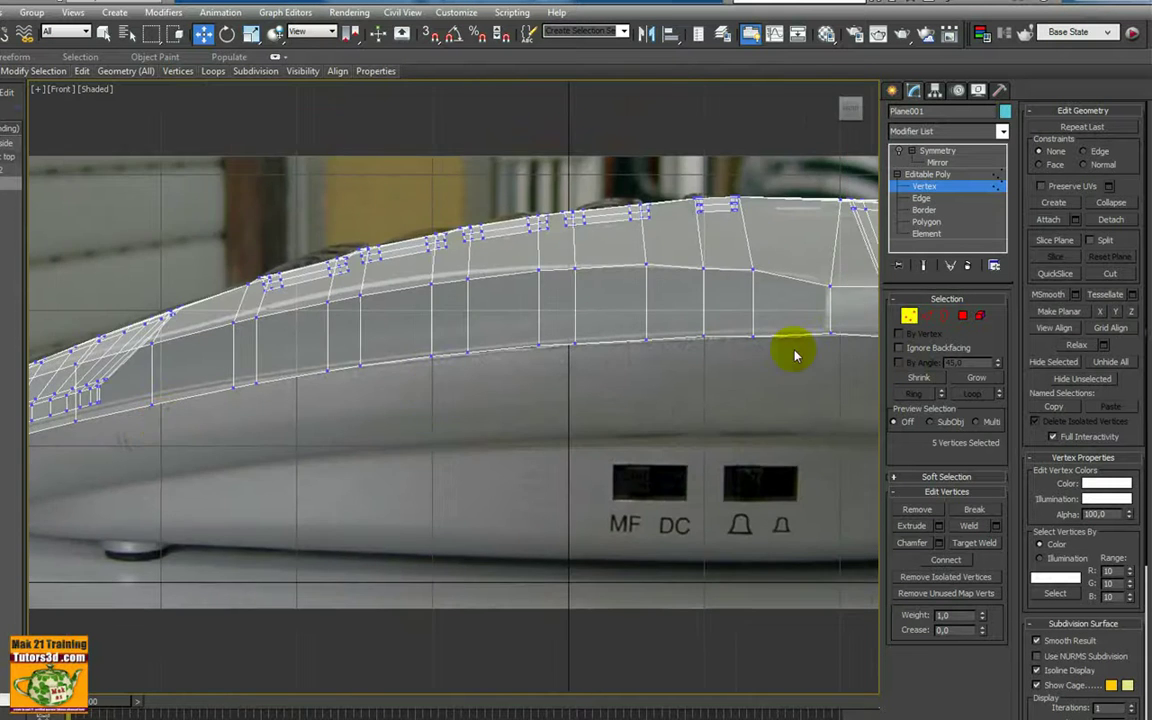
{"action": "middle_click_drag", "start_coordinate": [689, 373], "coordinate": [452, 380]}
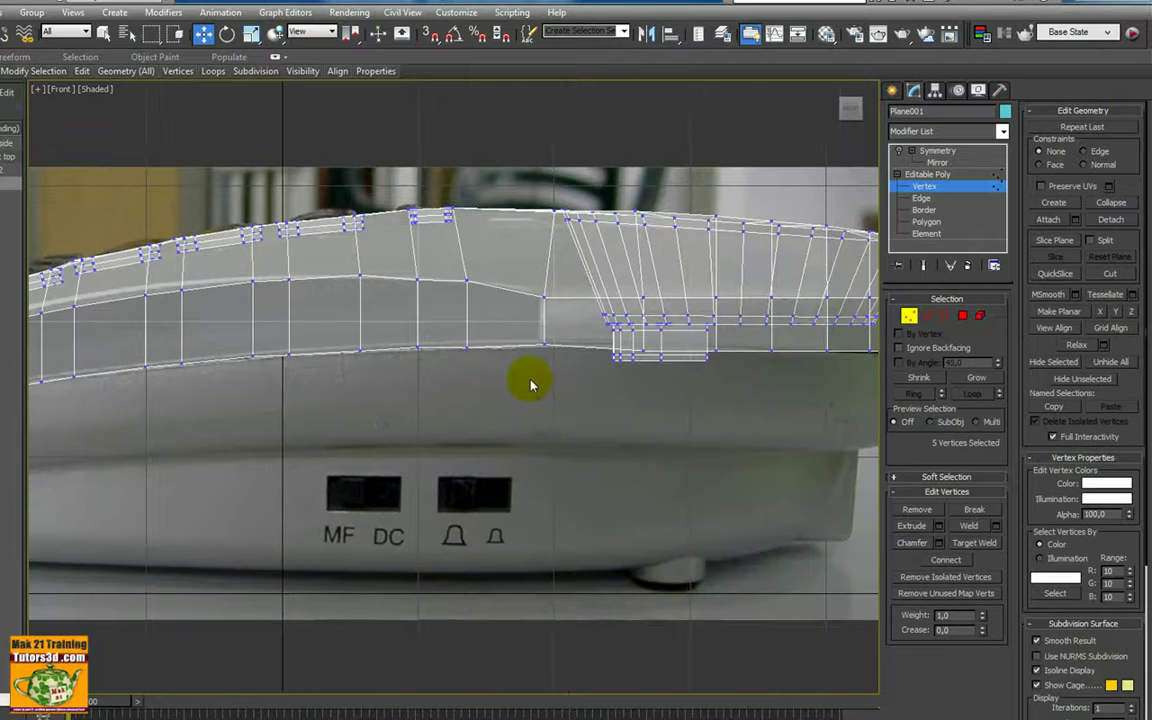
{"action": "left_click_drag", "start_coordinate": [530, 385], "coordinate": [586, 334]}
{"action": "middle_click_drag", "start_coordinate": [586, 334], "coordinate": [596, 391]}
{"action": "left_click_drag", "start_coordinate": [694, 391], "coordinate": [773, 343]}
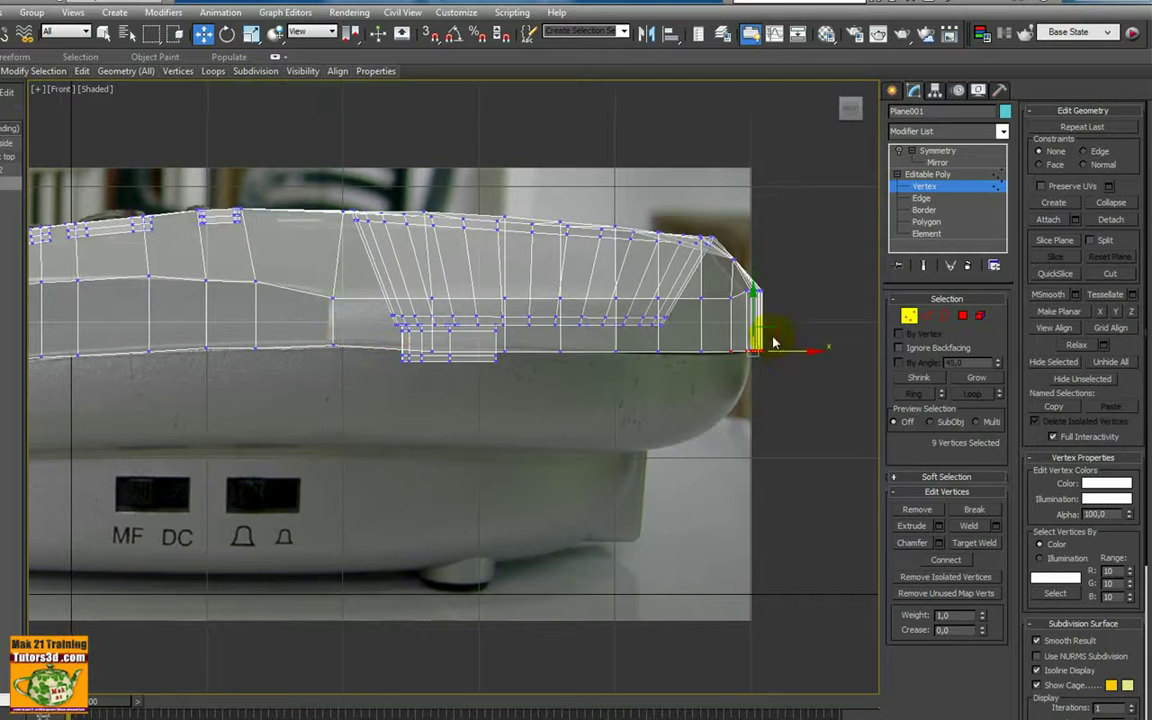
{"action": "scroll", "coordinate": [773, 343], "scroll_direction": "up", "scroll_amount": 2}
Maximize the Perspective view and turn on Show End Result to display the mirrored handset
{"action": "key", "text": "alt+w"}
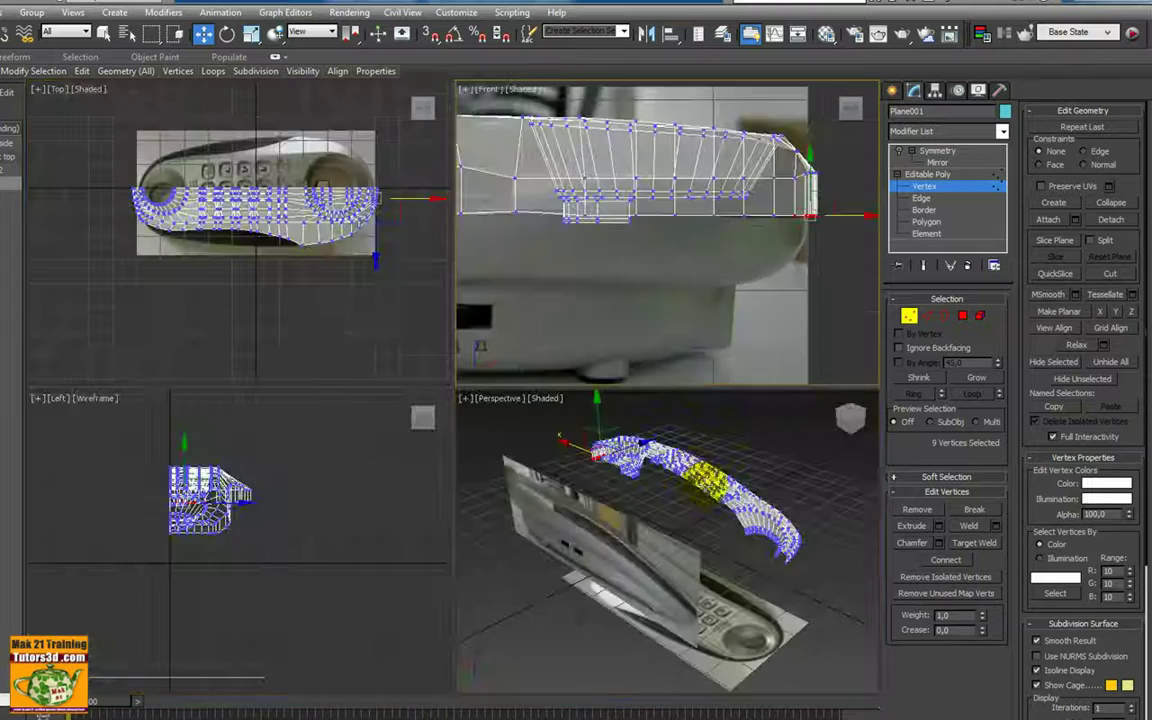
{"action": "key", "text": "alt+w"}
{"action": "mouse_move", "coordinate": [663, 465]}
{"action": "middle_mouse_down", "text": "alt"}
{"action": "mouse_move", "coordinate": [465, 465]}
{"action": "mouse_move", "coordinate": [653, 448]}
{"action": "mouse_move", "coordinate": [545, 391]}
{"action": "mouse_move", "coordinate": [581, 368]}
{"action": "middle_mouse_up", "text": "alt"}
{"action": "scroll", "coordinate": [578, 370], "scroll_direction": "up", "scroll_amount": 2}
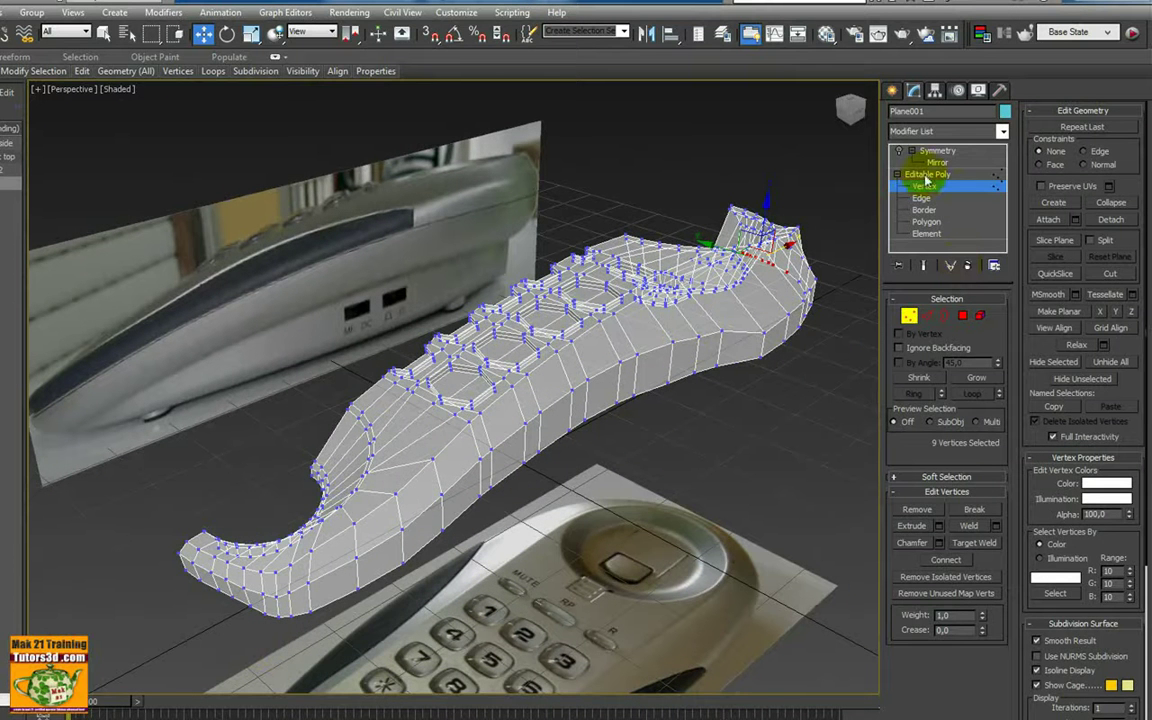
{"action": "left_click", "coordinate": [923, 265]}
Orbit, pan and zoom around the full mirrored handset shell
{"action": "mouse_move", "coordinate": [766, 352]}
{"action": "middle_mouse_down", "text": "alt"}
{"action": "mouse_move", "coordinate": [643, 373]}
{"action": "mouse_move", "coordinate": [687, 386]}
{"action": "mouse_move", "coordinate": [713, 337]}
{"action": "middle_mouse_up", "text": "alt"}
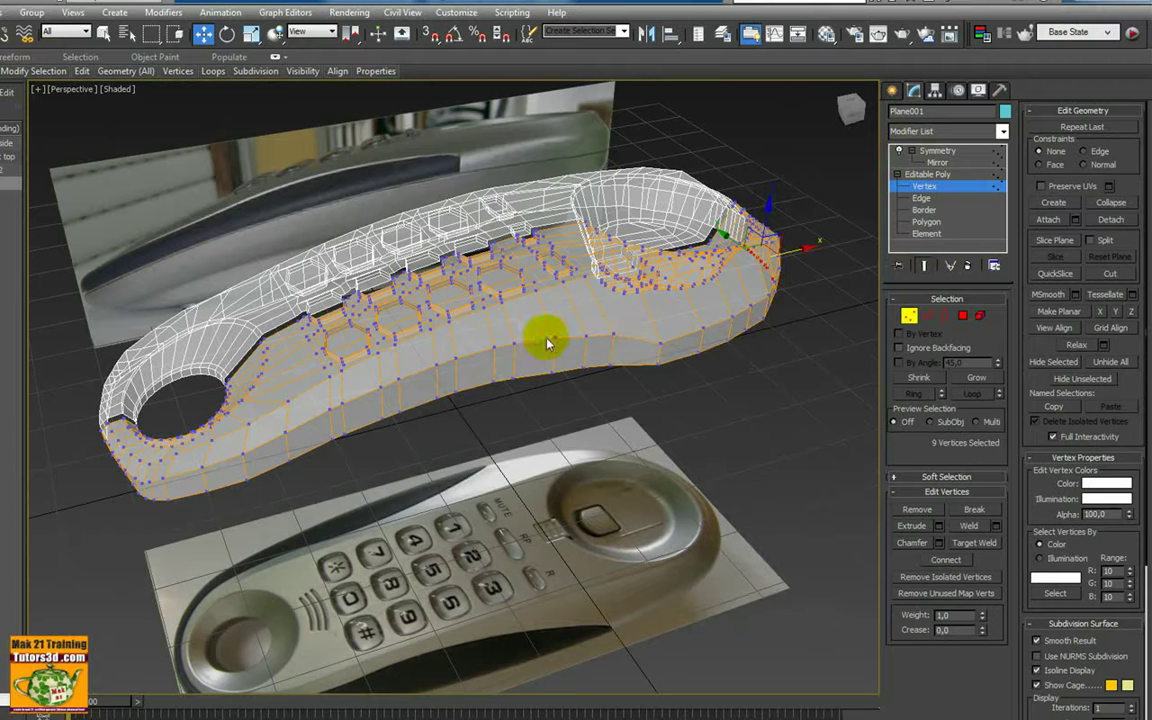
{"action": "middle_click_drag", "start_coordinate": [494, 342], "coordinate": [571, 211]}
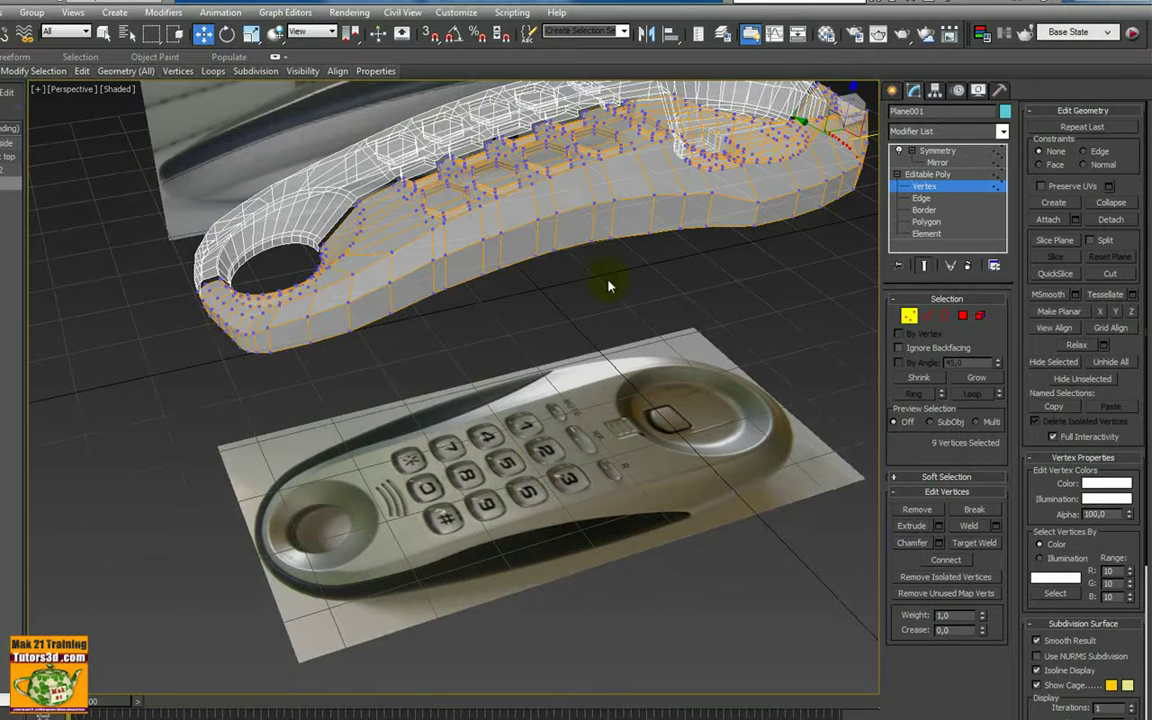
{"action": "scroll", "coordinate": [612, 290], "scroll_direction": "up", "scroll_amount": 3}
{"action": "scroll", "coordinate": [630, 320], "scroll_direction": "up", "scroll_amount": 3}
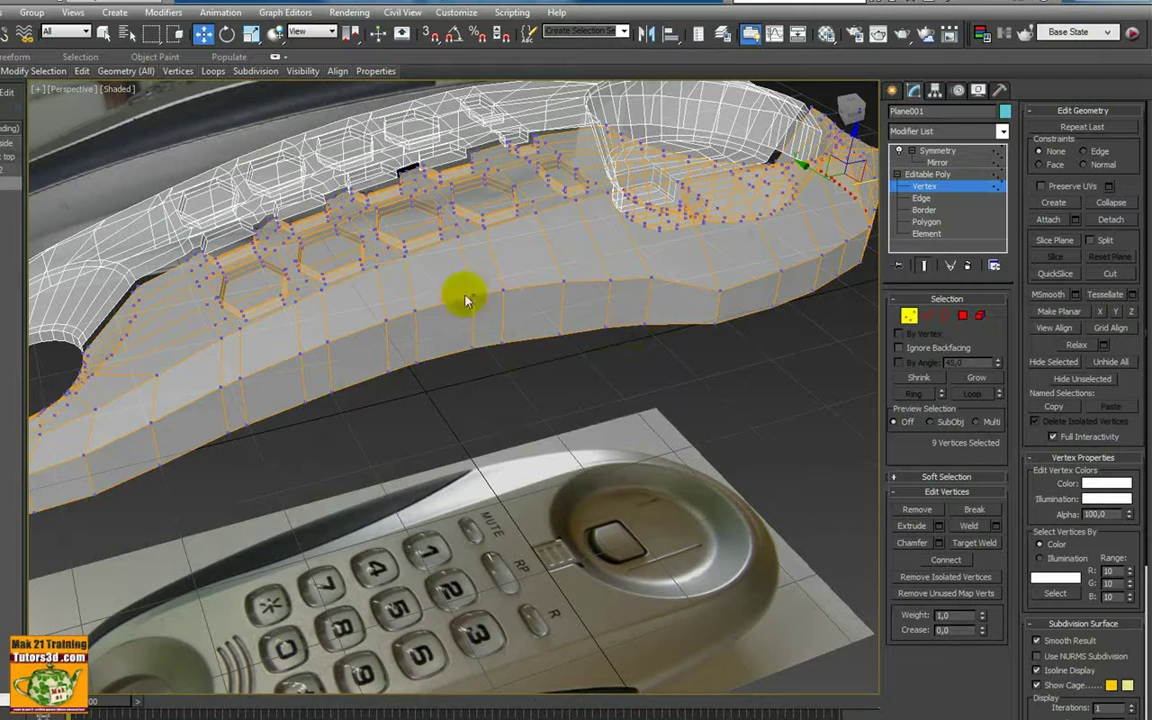
{"action": "scroll", "coordinate": [560, 309], "scroll_direction": "down", "scroll_amount": 5}
{"action": "scroll", "coordinate": [580, 305], "scroll_direction": "up", "scroll_amount": 3}
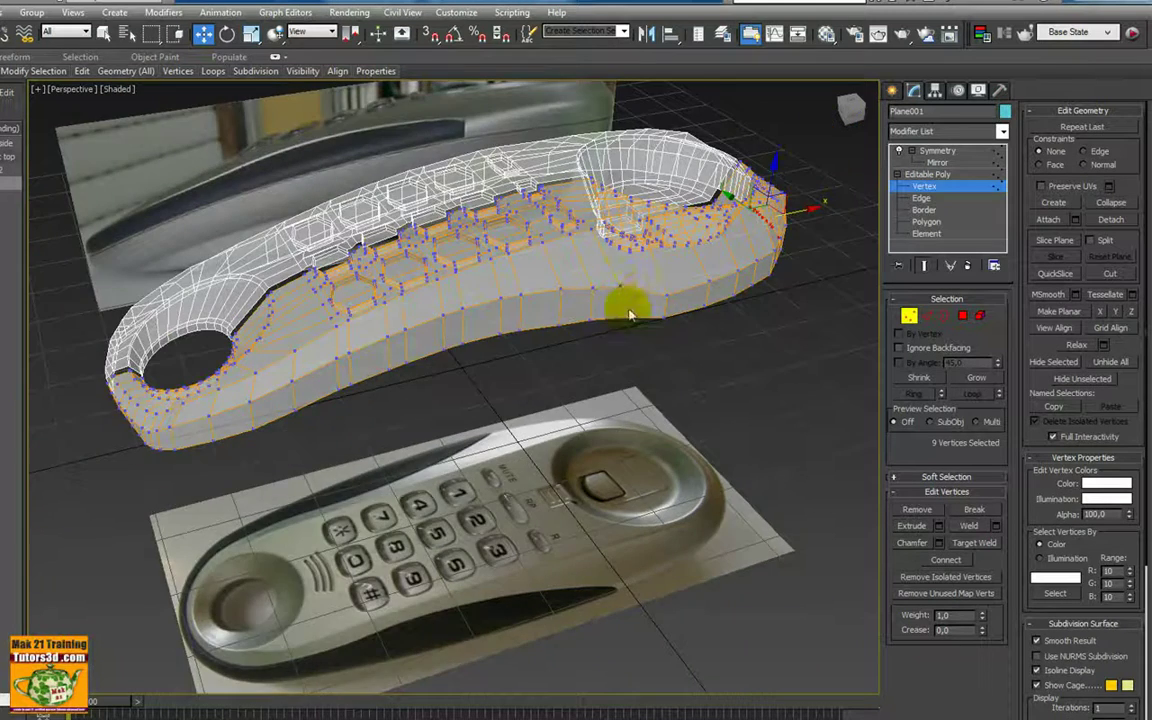
{"action": "scroll", "coordinate": [600, 305], "scroll_direction": "down", "scroll_amount": 4}
{"action": "scroll", "coordinate": [575, 311], "scroll_direction": "up", "scroll_amount": 3}
{"action": "scroll", "coordinate": [620, 312], "scroll_direction": "up", "scroll_amount": 2}
{"action": "mouse_move", "coordinate": [646, 311]}
{"action": "middle_mouse_down", "text": "alt"}
{"action": "mouse_move", "coordinate": [656, 290]}
{"action": "mouse_move", "coordinate": [635, 285]}
{"action": "mouse_move", "coordinate": [512, 337]}
{"action": "mouse_move", "coordinate": [380, 365]}
{"action": "mouse_move", "coordinate": [450, 347]}
{"action": "mouse_move", "coordinate": [728, 337]}
{"action": "middle_mouse_up", "text": "alt"}
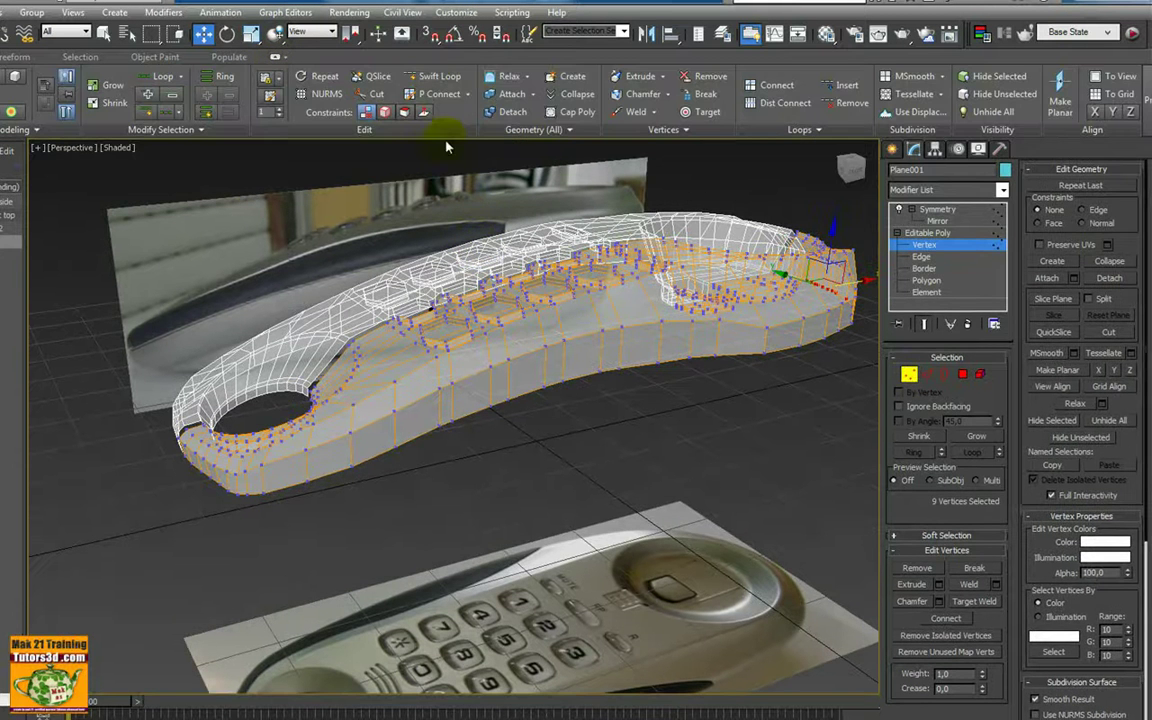
Switch to Edge level, enable quick edge-loop insertion, and orbit to the handset's side
{"action": "key", "text": "1"}
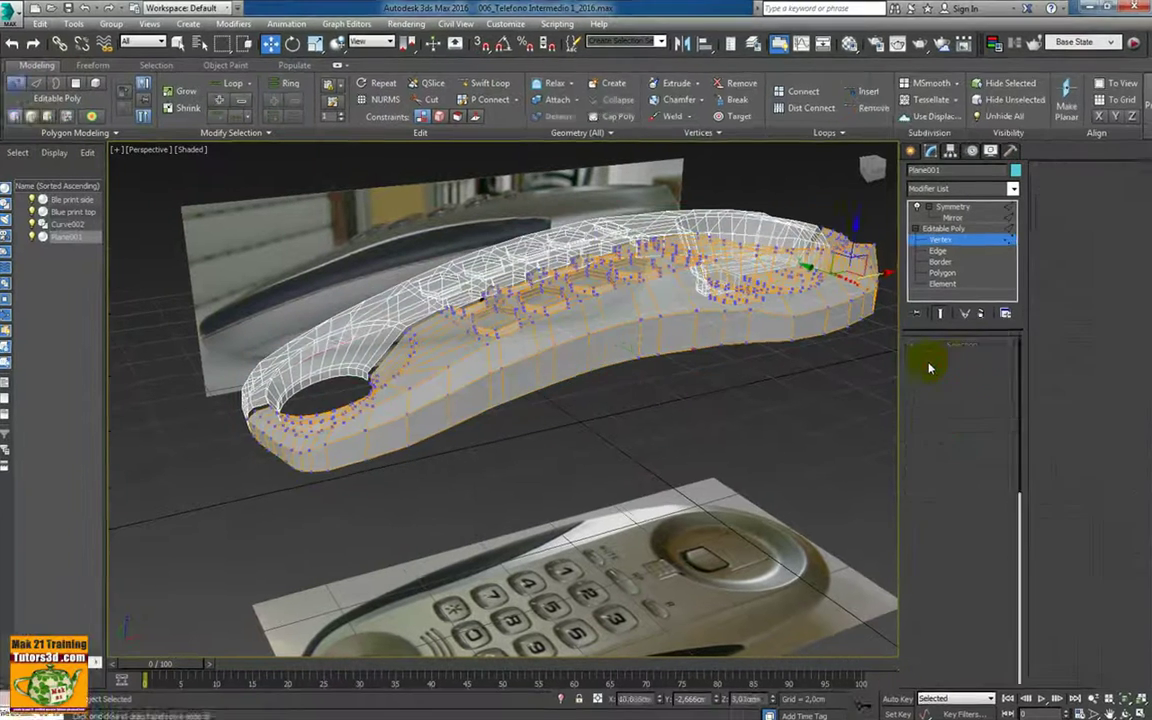
{"action": "key", "text": "2"}
{"action": "left_click", "coordinate": [486, 83]}
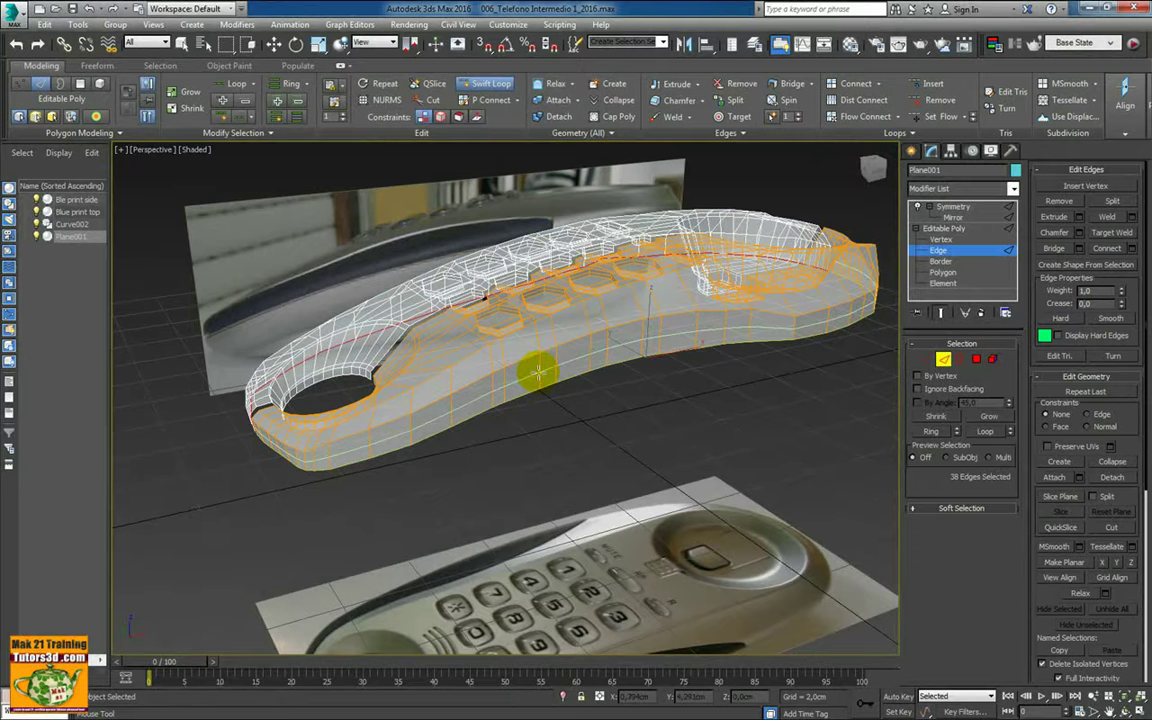
{"action": "middle_click_drag", "start_coordinate": [609, 334], "coordinate": [406, 330], "text": "alt"}
{"action": "mouse_move", "coordinate": [446, 397]}
{"action": "middle_mouse_down", "text": "alt"}
{"action": "mouse_move", "coordinate": [646, 381]}
{"action": "mouse_move", "coordinate": [632, 342]}
{"action": "middle_mouse_up", "text": "alt"}
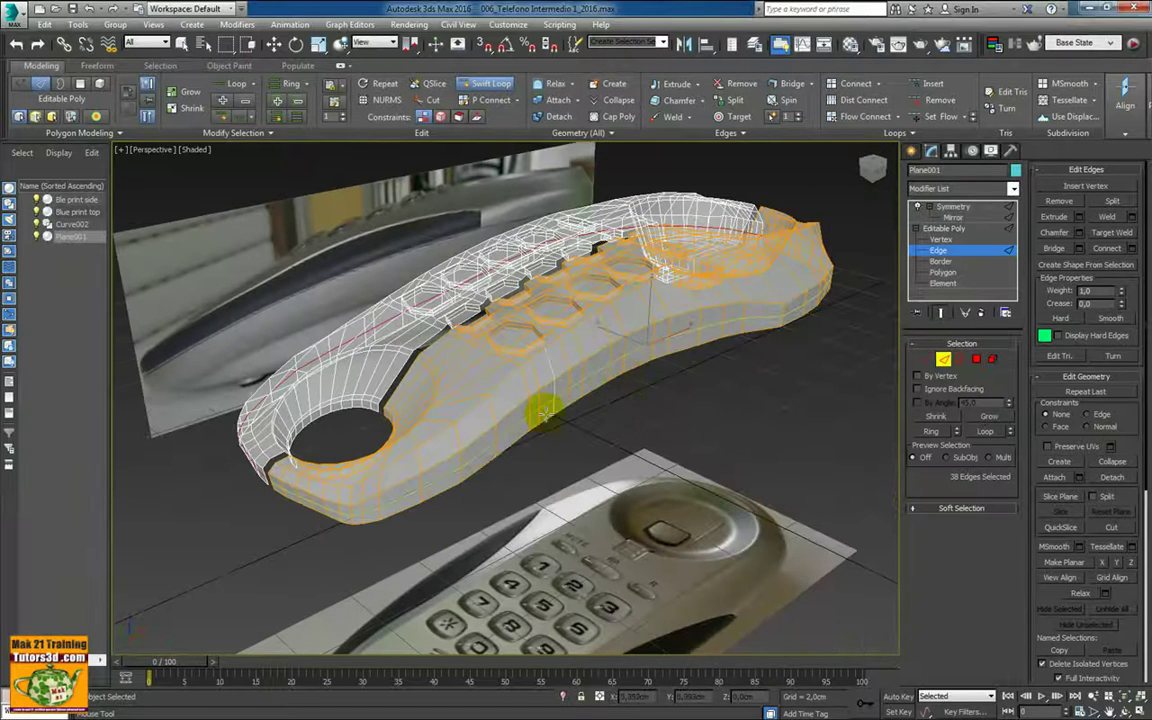
{"action": "key", "text": "w"}
{"action": "mouse_move", "coordinate": [481, 502]}
{"action": "middle_mouse_down", "text": "alt"}
{"action": "mouse_move", "coordinate": [463, 432]}
{"action": "mouse_move", "coordinate": [540, 393]}
{"action": "mouse_move", "coordinate": [530, 410]}
{"action": "mouse_move", "coordinate": [501, 406]}
{"action": "mouse_move", "coordinate": [458, 432]}
{"action": "mouse_move", "coordinate": [470, 422]}
{"action": "middle_mouse_up", "text": "alt"}
Scale the edge loop outward to 112% using Uniform Scale in World coordinates
{"action": "left_click", "coordinate": [318, 44]}
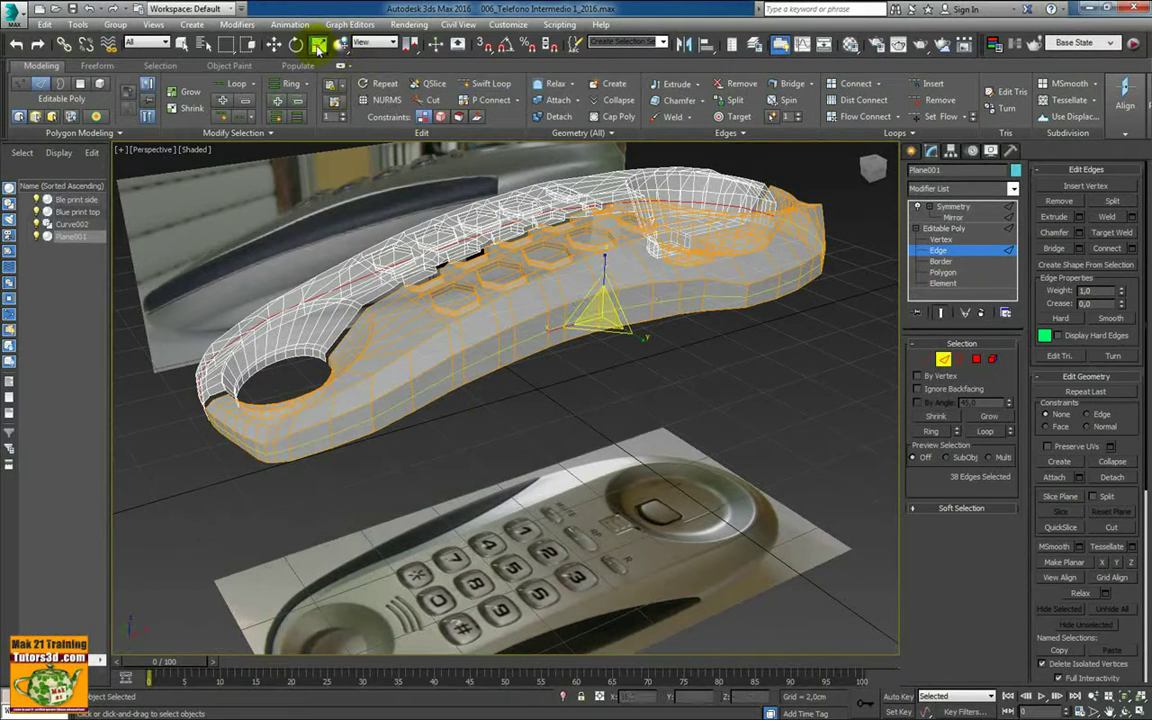
{"action": "left_click", "coordinate": [393, 43]}
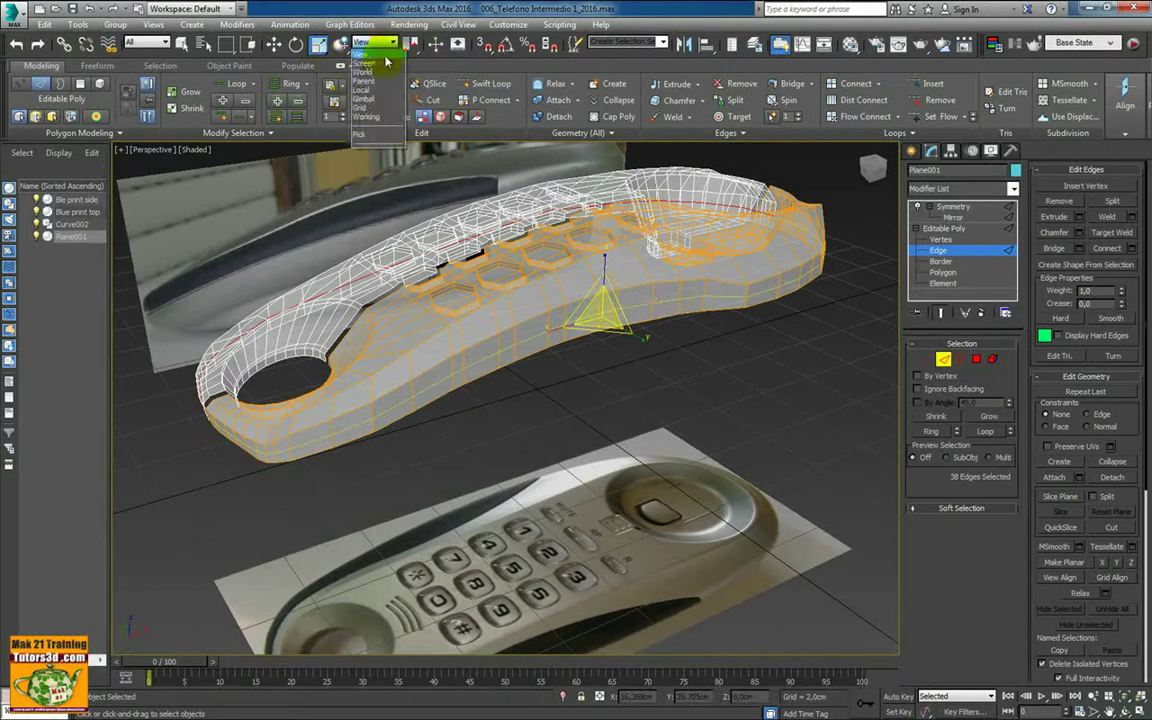
{"action": "left_click", "coordinate": [362, 72]}
{"action": "left_click_drag", "start_coordinate": [410, 43], "coordinate": [411, 90]}
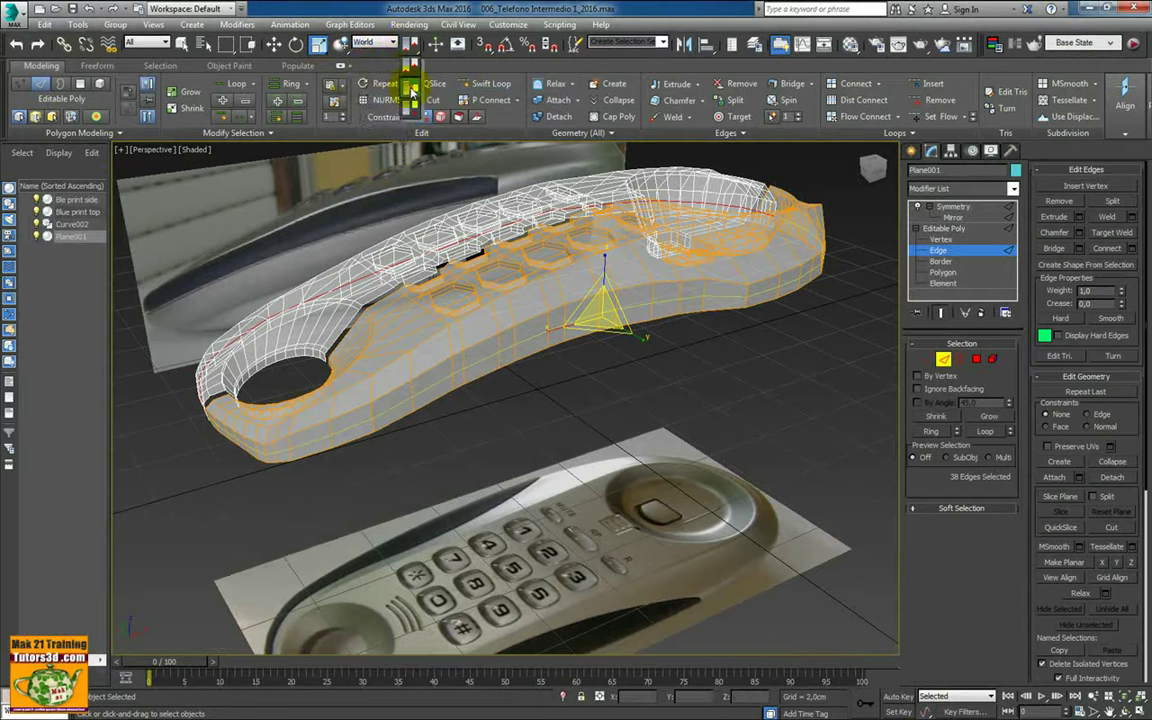
{"action": "middle_click_drag", "start_coordinate": [470, 180], "coordinate": [455, 147], "text": "alt"}
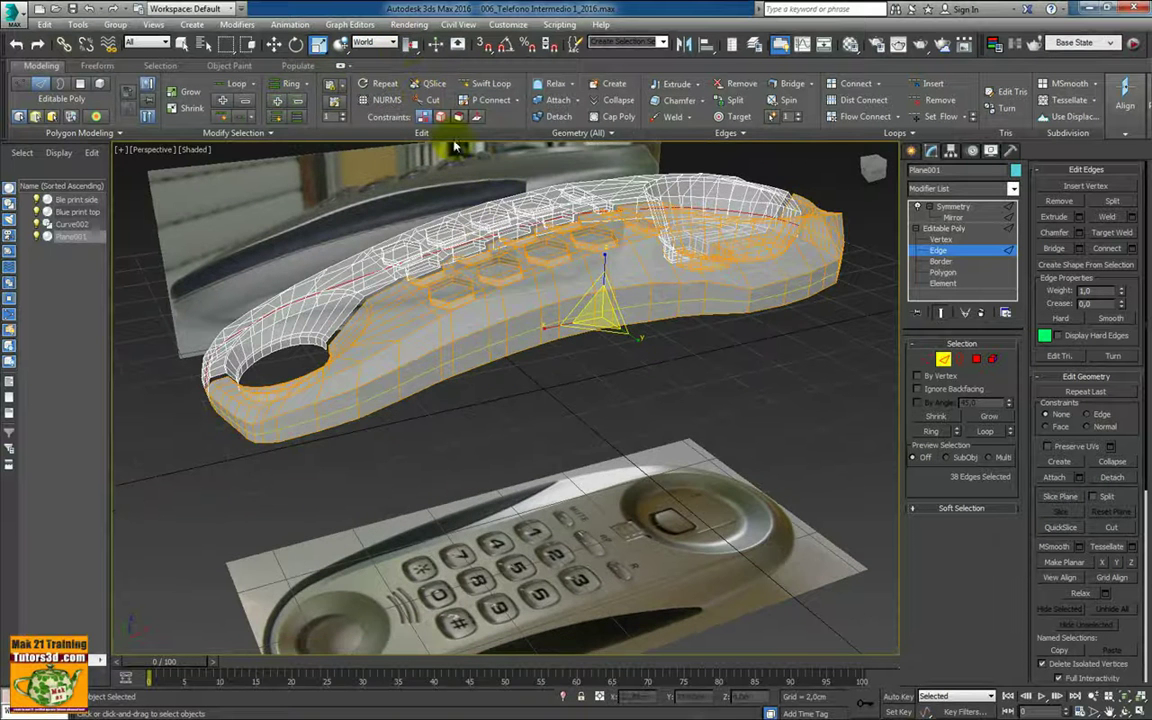
{"action": "left_click_drag", "start_coordinate": [410, 45], "coordinate": [410, 95]}
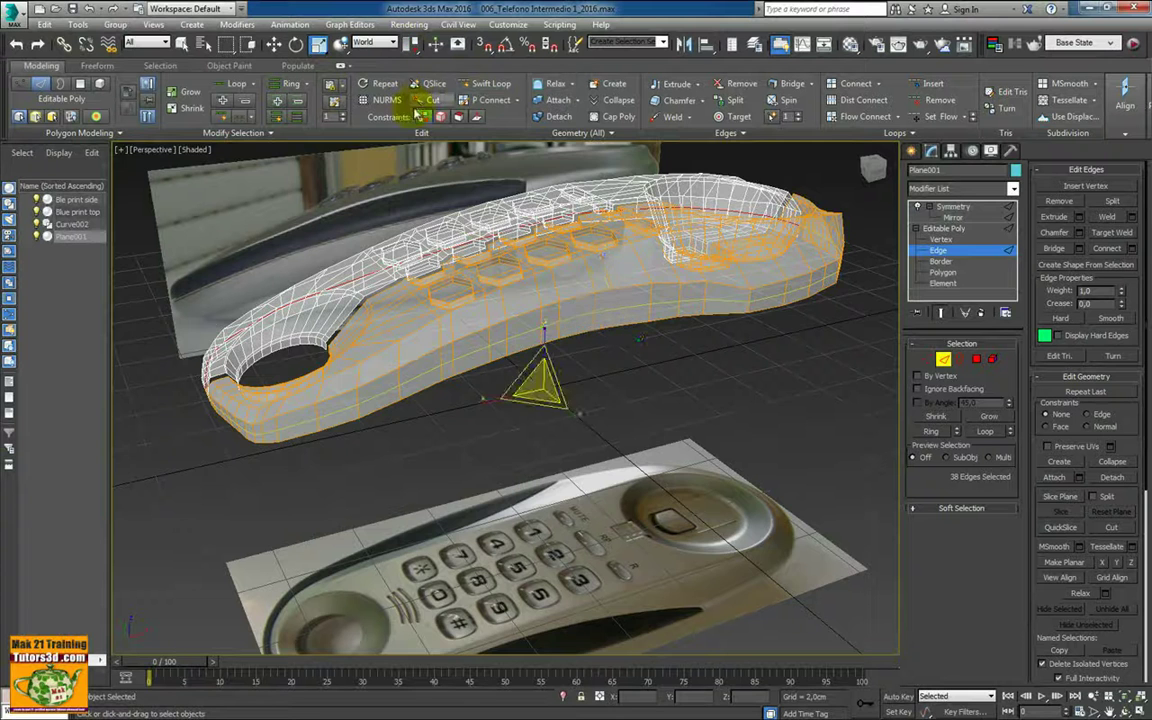
{"action": "middle_click_drag", "start_coordinate": [450, 220], "coordinate": [575, 410], "text": "alt"}
{"action": "mouse_move", "coordinate": [575, 410]}
{"action": "left_mouse_down"}
{"action": "mouse_move", "coordinate": [480, 390]}
{"action": "mouse_move", "coordinate": [499, 383]}
{"action": "left_mouse_up"}
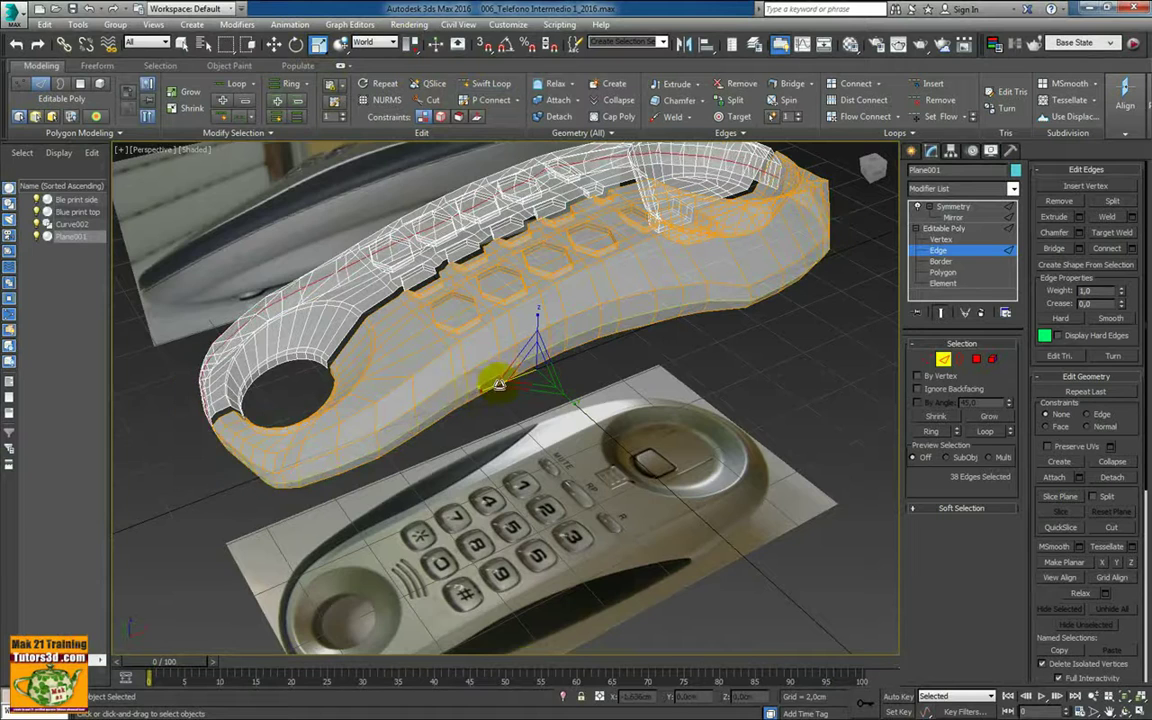
{"action": "mouse_move", "coordinate": [499, 383]}
{"action": "middle_mouse_down", "text": "alt"}
{"action": "mouse_move", "coordinate": [419, 360]}
{"action": "mouse_move", "coordinate": [329, 355]}
{"action": "mouse_move", "coordinate": [444, 378]}
{"action": "mouse_move", "coordinate": [522, 355]}
{"action": "mouse_move", "coordinate": [545, 329]}
{"action": "mouse_move", "coordinate": [571, 347]}
{"action": "mouse_move", "coordinate": [525, 370]}
{"action": "mouse_move", "coordinate": [515, 358]}
{"action": "mouse_move", "coordinate": [545, 390]}
{"action": "mouse_move", "coordinate": [497, 365]}
{"action": "mouse_move", "coordinate": [399, 360]}
{"action": "mouse_move", "coordinate": [566, 368]}
{"action": "mouse_move", "coordinate": [538, 347]}
{"action": "middle_mouse_up", "text": "alt"}
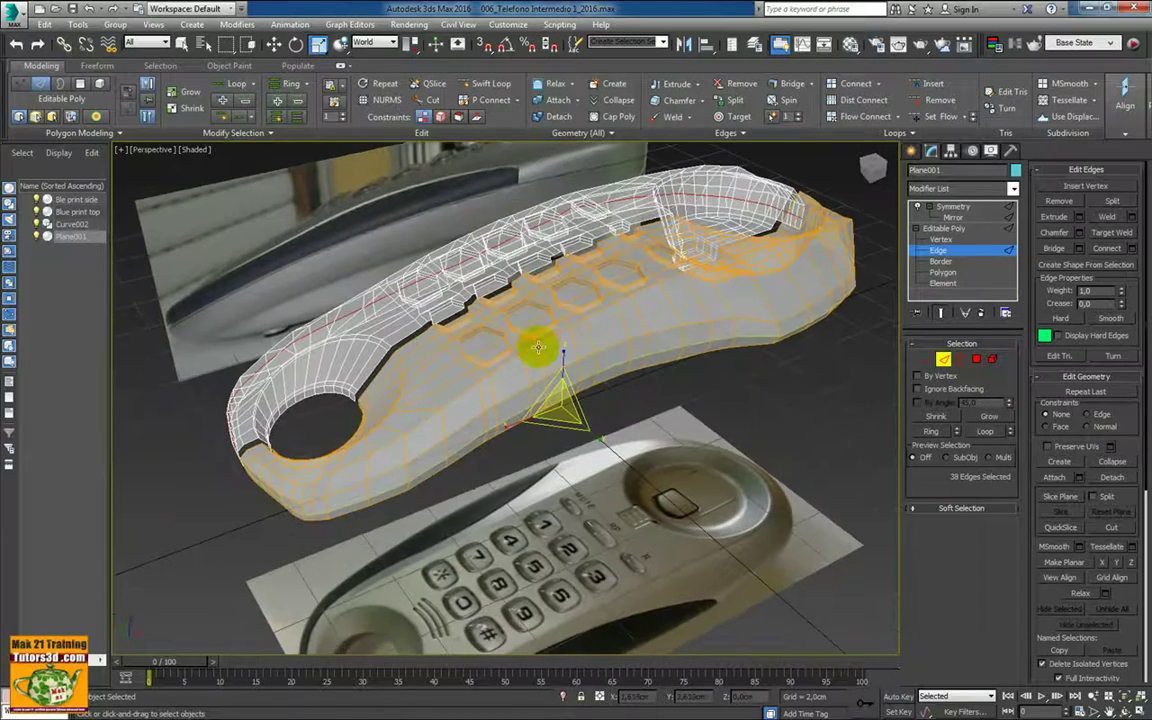
{"action": "left_click", "coordinate": [48, 9]}
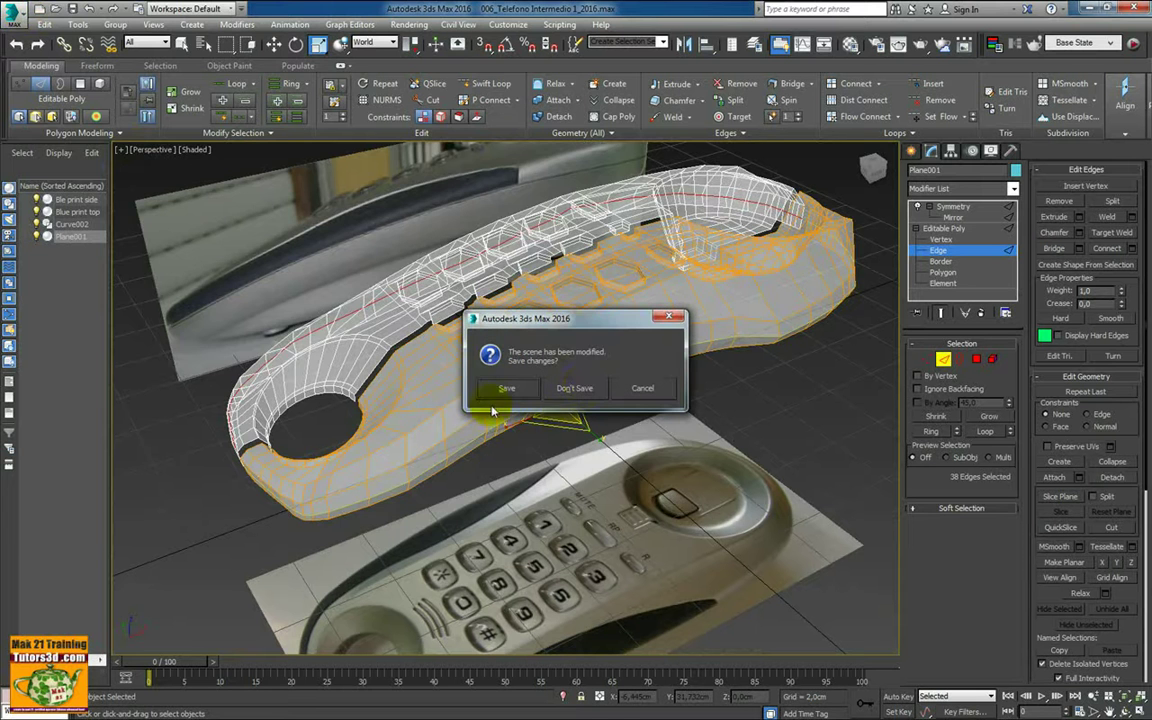
Answer the save prompt and pick 007_Telefono Intermedio 2_2016 in the Open File dialog
{"action": "left_click", "coordinate": [577, 388]}
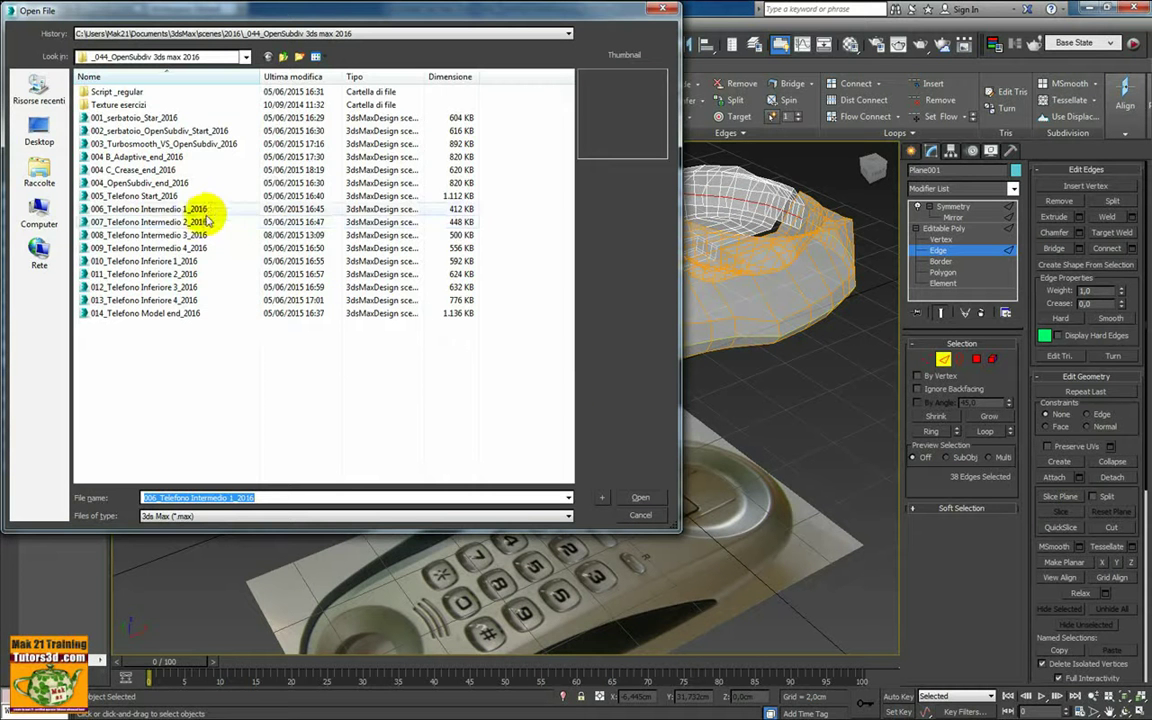
{"action": "left_click", "coordinate": [203, 223]}
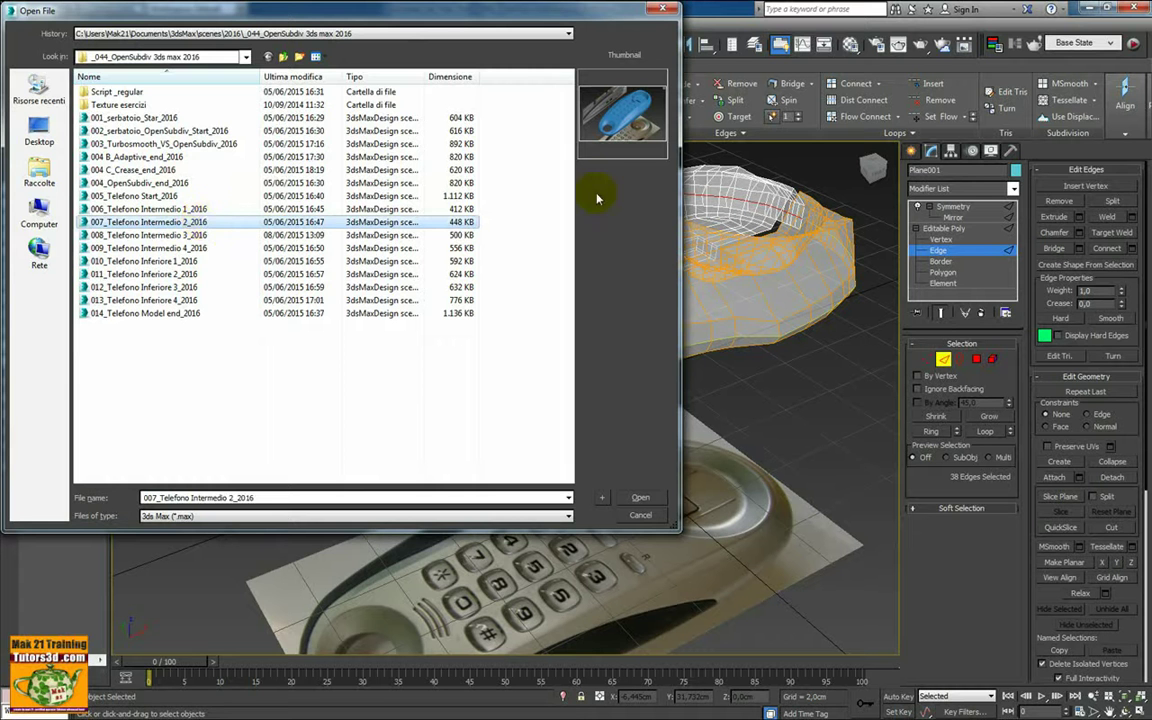
Cancel the file opening and orbit toward the handset's earpiece end
{"action": "left_click", "coordinate": [641, 515]}
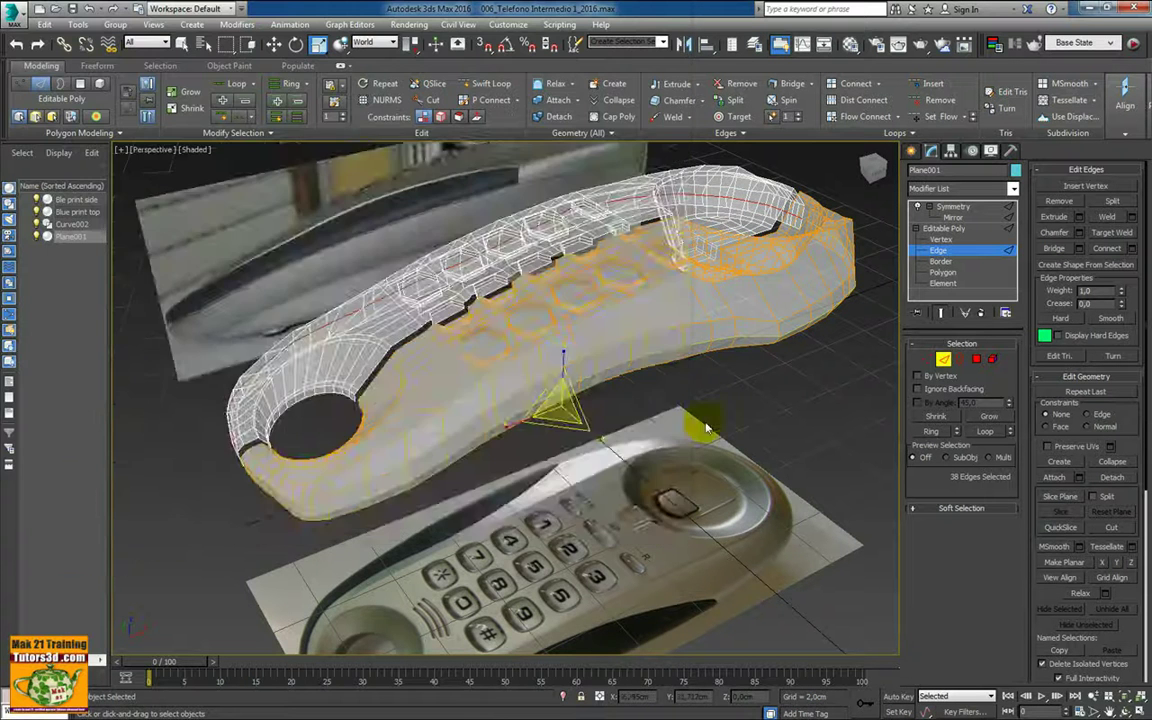
{"action": "middle_click_drag", "start_coordinate": [694, 419], "coordinate": [460, 400], "text": "alt"}
{"action": "scroll", "coordinate": [460, 400], "scroll_direction": "up", "scroll_amount": 4}
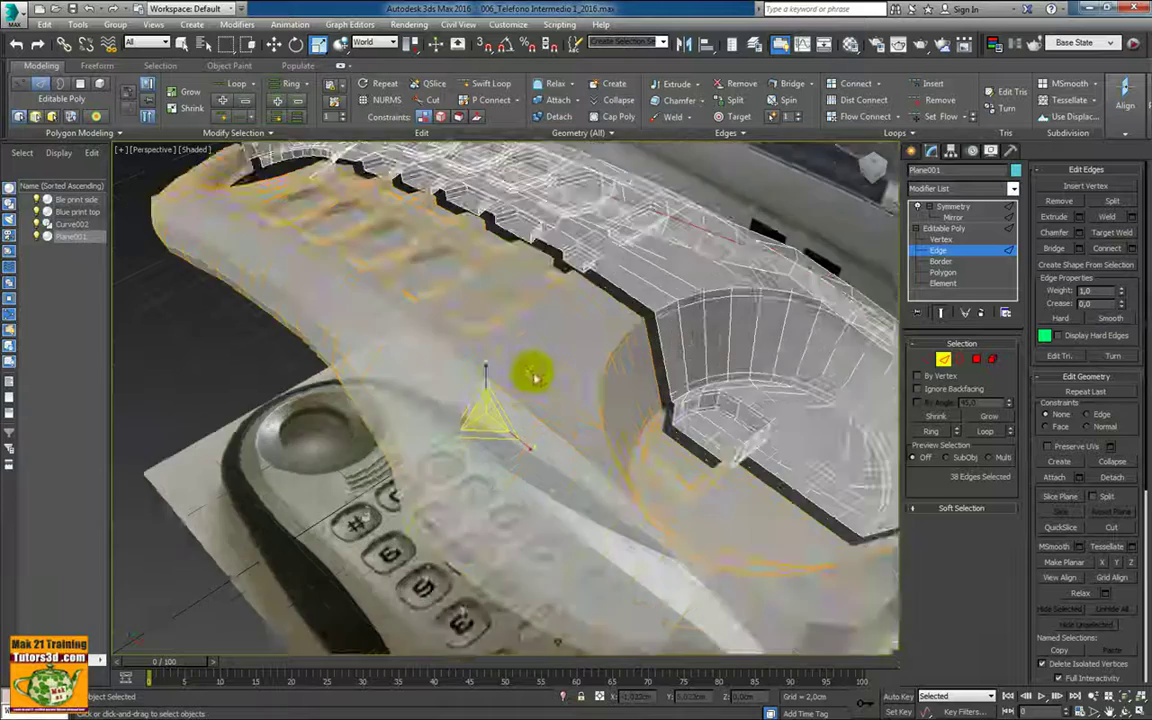
{"action": "mouse_move", "coordinate": [530, 368]}
{"action": "middle_mouse_down", "text": "alt"}
{"action": "mouse_move", "coordinate": [404, 432]}
{"action": "mouse_move", "coordinate": [483, 391]}
{"action": "middle_mouse_up", "text": "alt"}
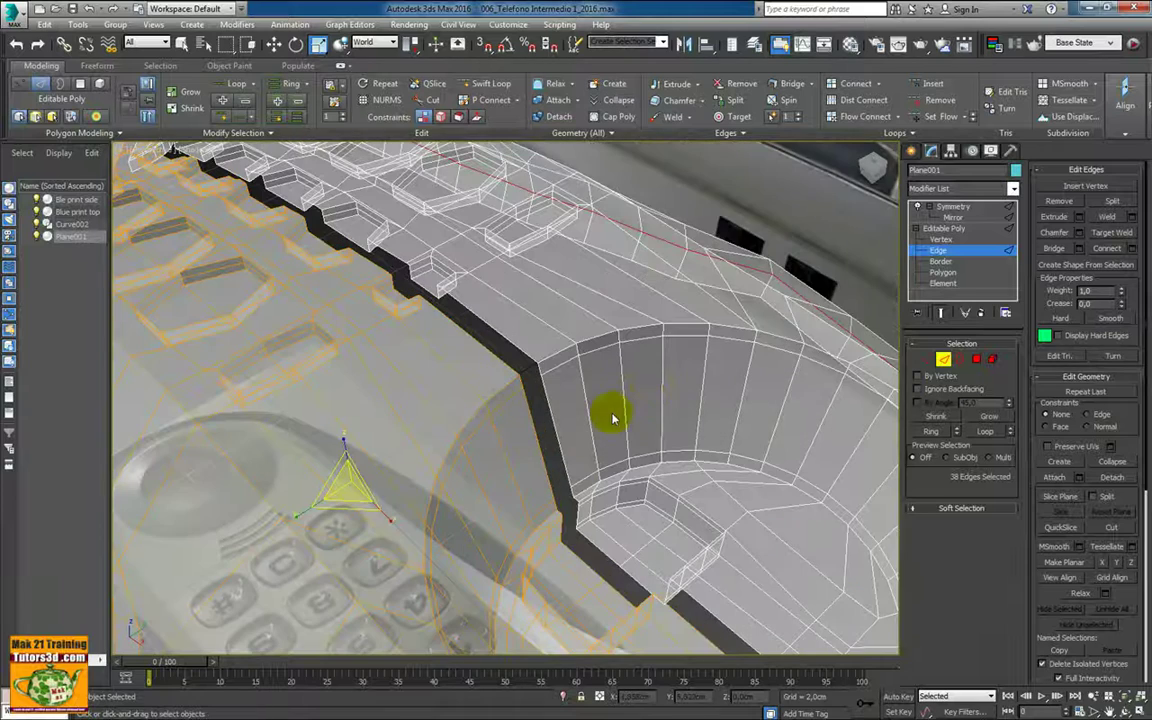
Select the wall-corner edge loop with the reference coordinate system set to View
{"action": "left_click", "coordinate": [525, 424]}
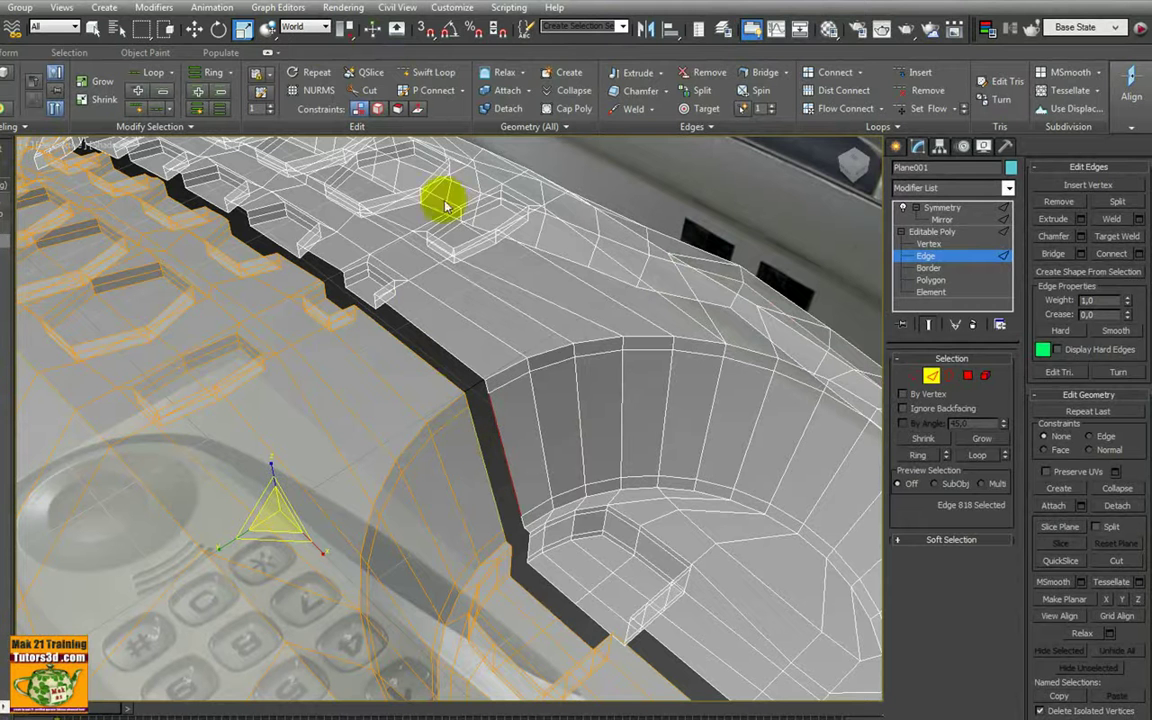
{"action": "left_click", "coordinate": [305, 27]}
{"action": "left_click", "coordinate": [295, 42]}
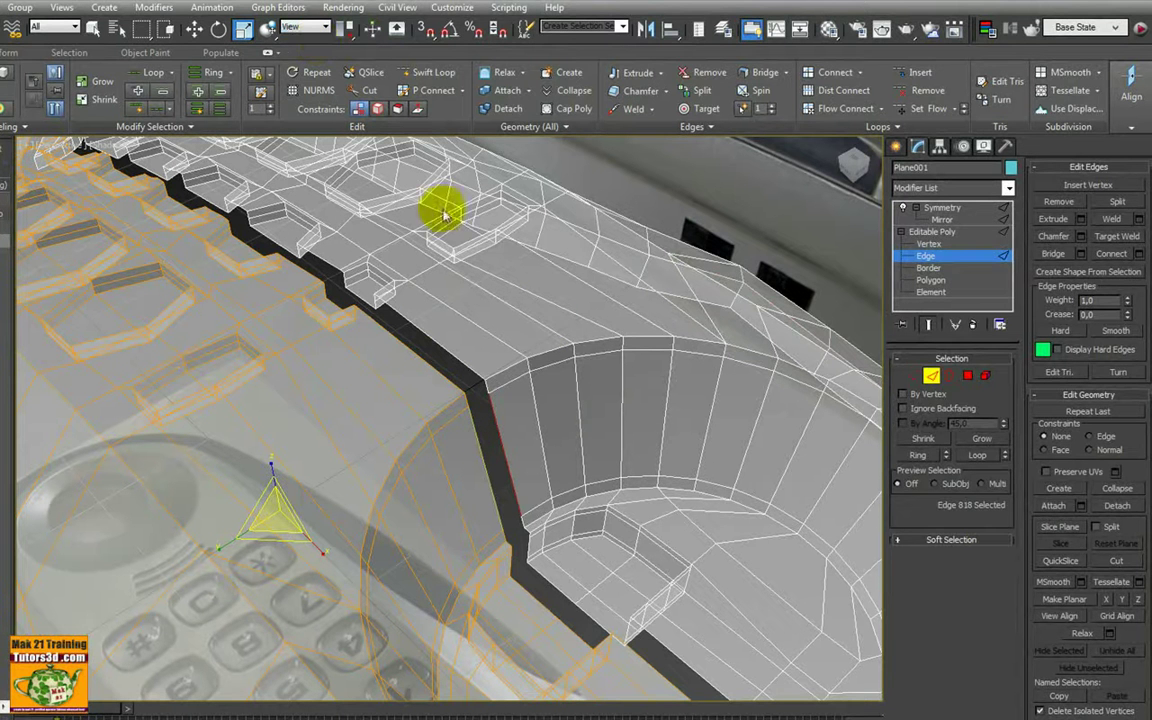
{"action": "left_click", "coordinate": [947, 376]}
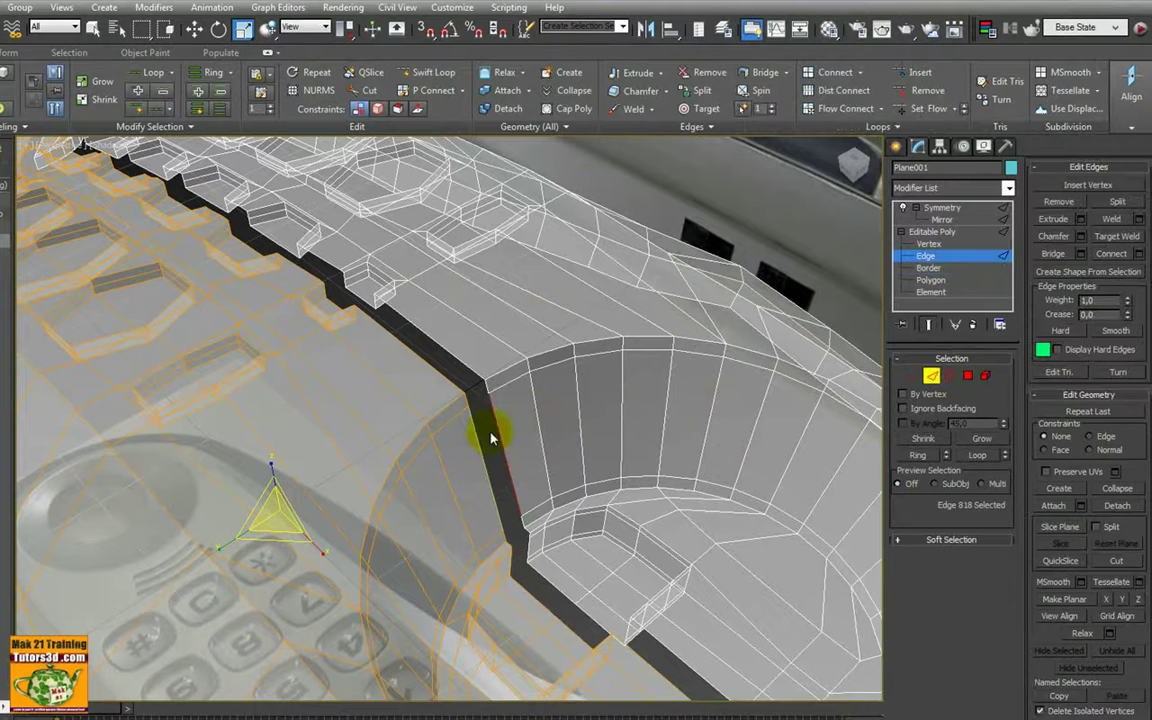
{"action": "left_click", "coordinate": [977, 455]}
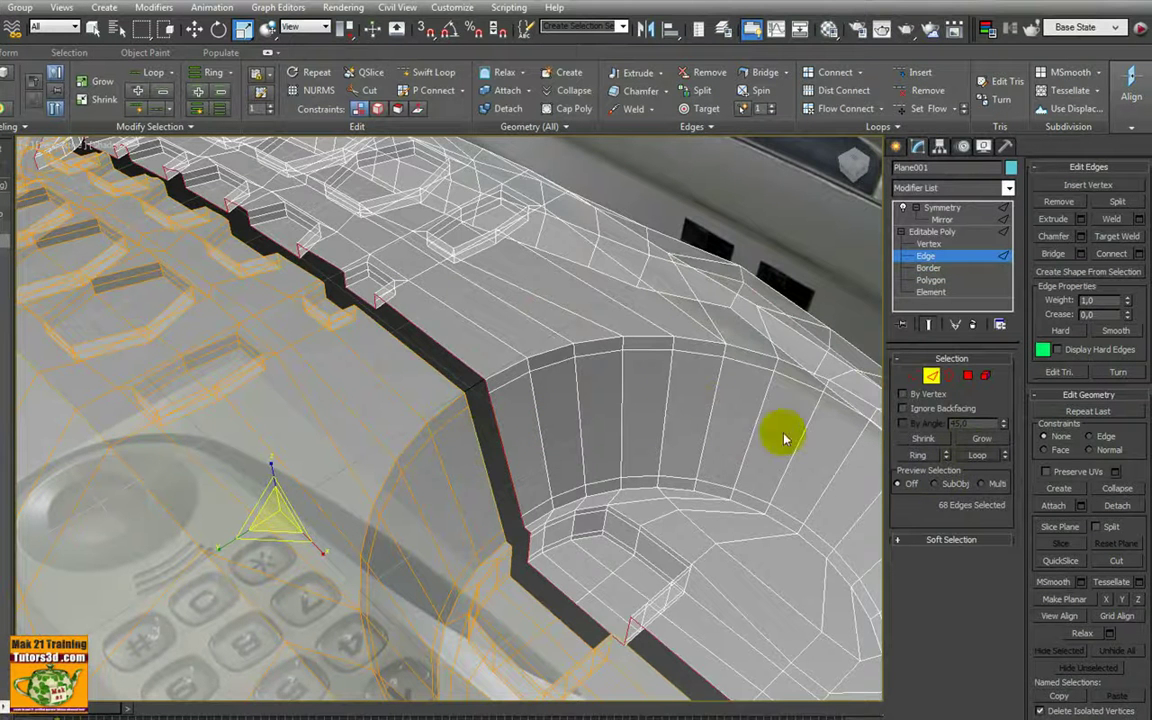
Move the edge loop along the seam to widen it
{"action": "mouse_move", "coordinate": [784, 437]}
{"action": "middle_mouse_down", "text": "alt"}
{"action": "mouse_move", "coordinate": [617, 386]}
{"action": "mouse_move", "coordinate": [545, 321]}
{"action": "mouse_move", "coordinate": [573, 380]}
{"action": "middle_mouse_up", "text": "alt"}
{"action": "right_click", "coordinate": [537, 365]}
{"action": "left_click", "coordinate": [560, 378]}
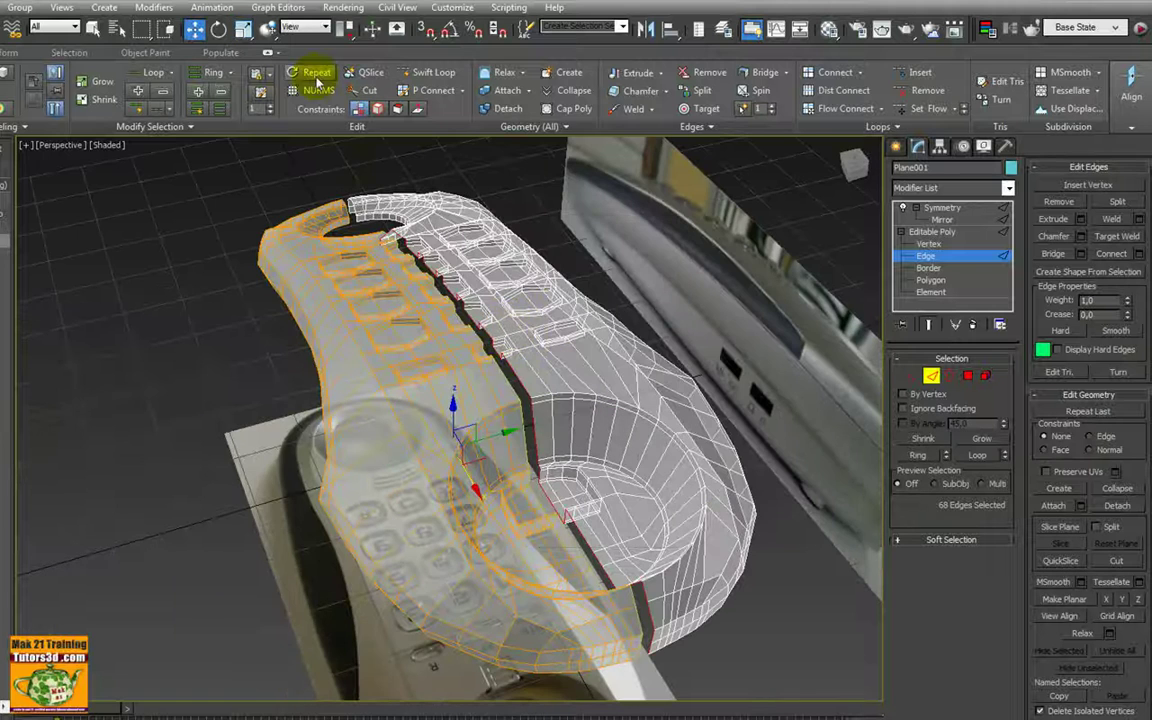
{"action": "left_click_drag", "start_coordinate": [344, 28], "coordinate": [342, 77]}
{"action": "scroll", "coordinate": [505, 355], "scroll_direction": "up", "scroll_amount": 2}
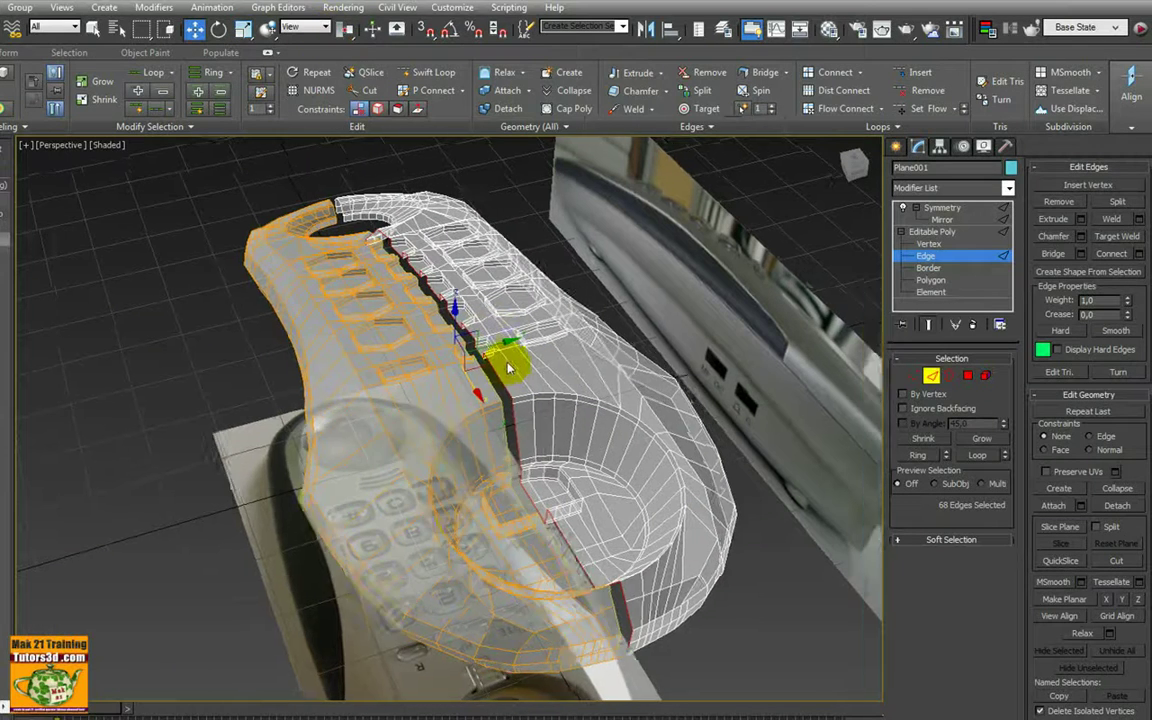
{"action": "scroll", "coordinate": [470, 340], "scroll_direction": "up", "scroll_amount": 4}
{"action": "left_click_drag", "start_coordinate": [449, 341], "coordinate": [451, 341]}
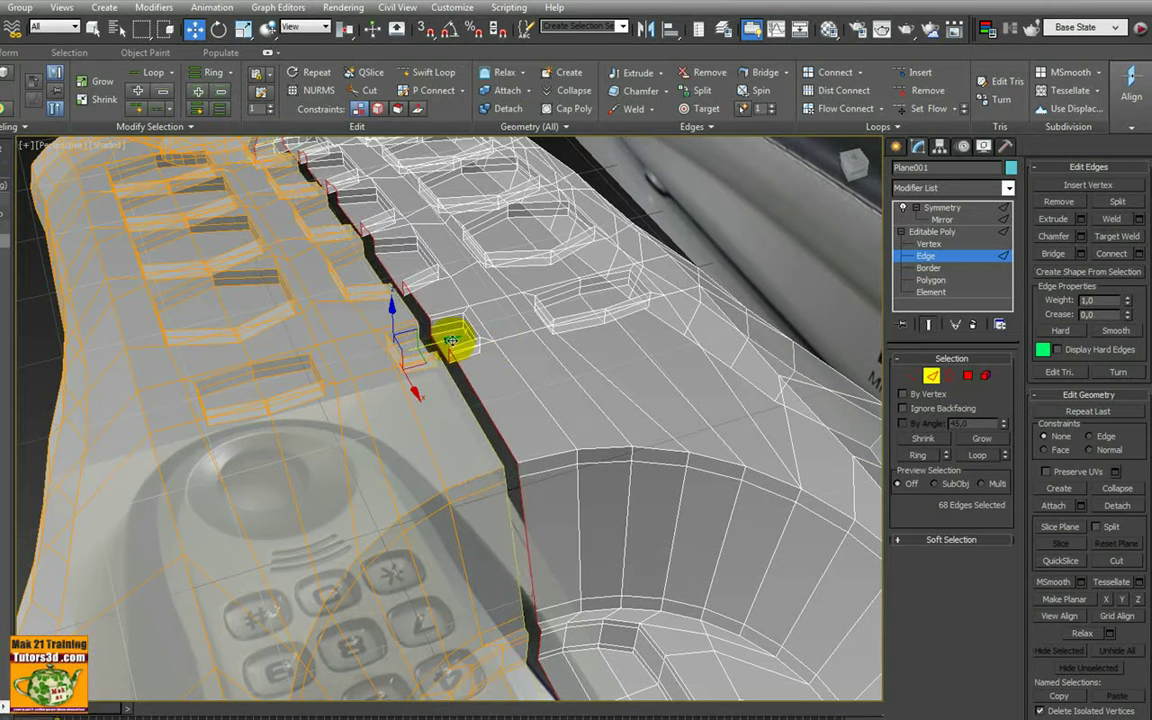
{"action": "left_click_drag", "start_coordinate": [451, 341], "coordinate": [473, 378]}
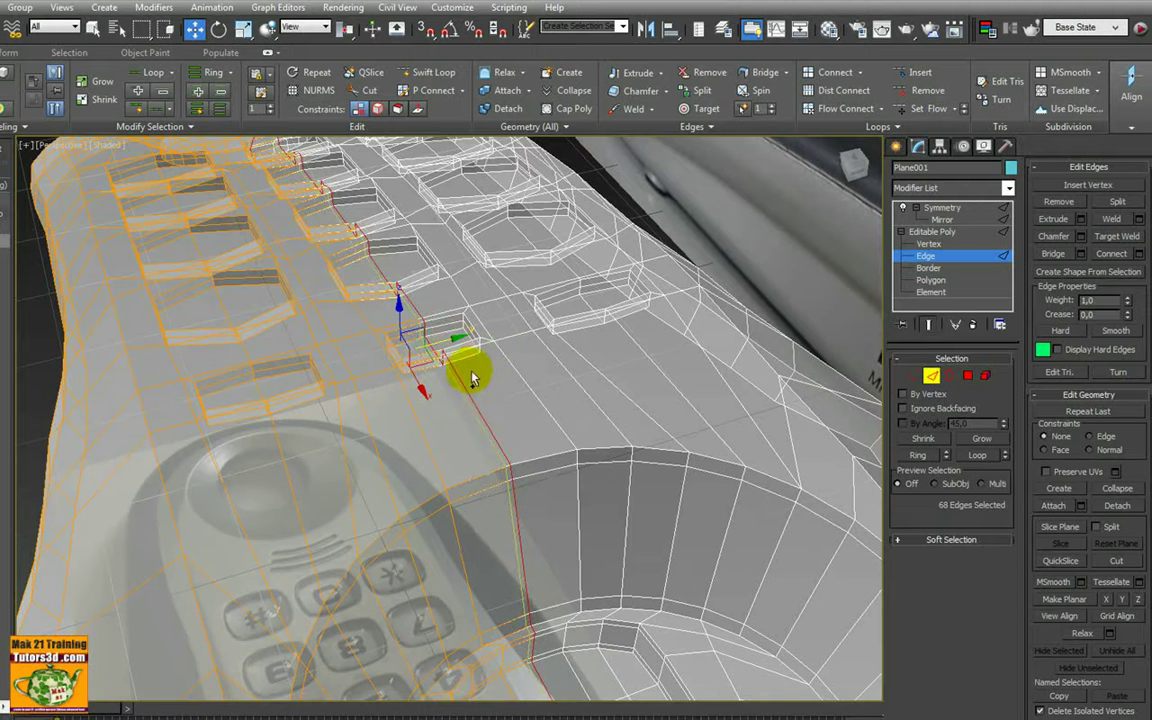
{"action": "scroll", "coordinate": [473, 378], "scroll_direction": "up", "scroll_amount": 3}
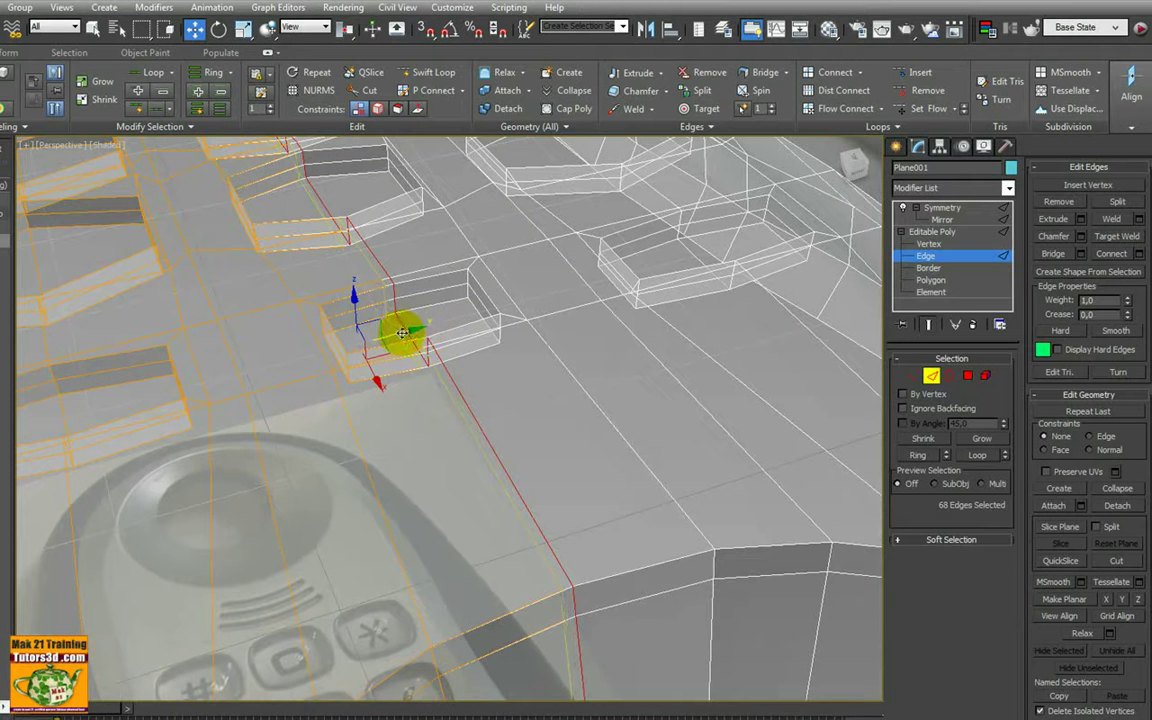
{"action": "left_click_drag", "start_coordinate": [401, 333], "coordinate": [403, 333]}
Orbit around the handset and switch to the four-view layout
{"action": "mouse_move", "coordinate": [403, 333]}
{"action": "middle_mouse_down", "text": "alt"}
{"action": "mouse_move", "coordinate": [432, 339]}
{"action": "mouse_move", "coordinate": [468, 255]}
{"action": "middle_mouse_up", "text": "alt"}
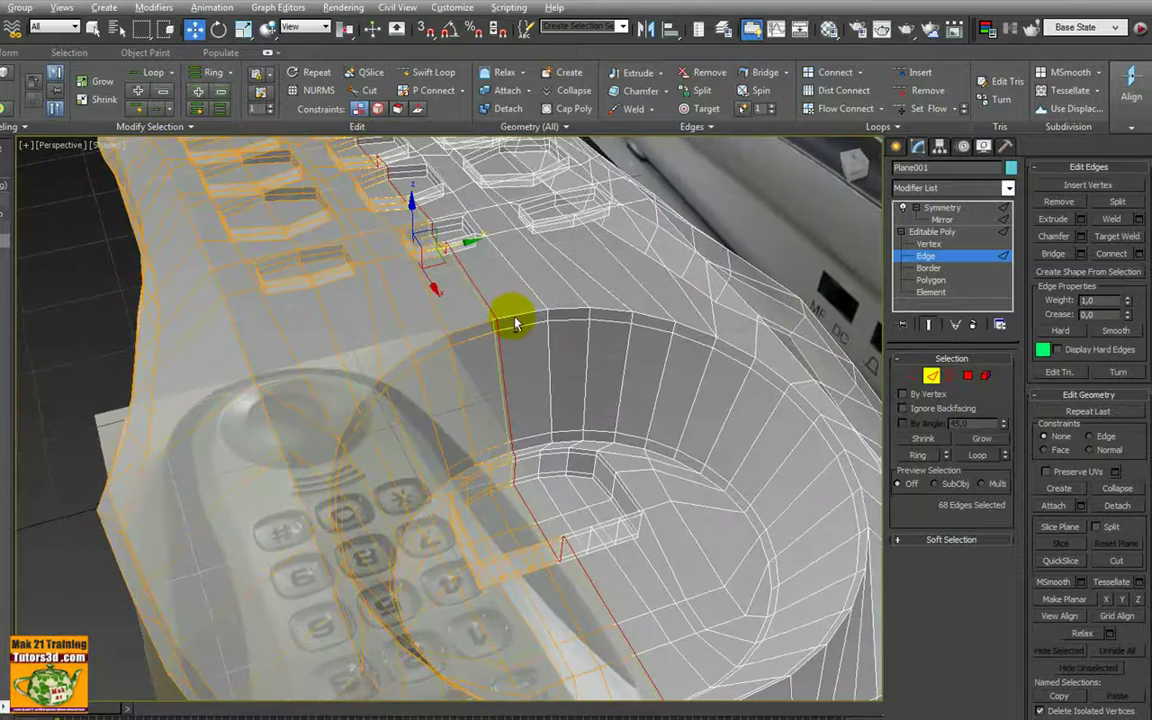
{"action": "mouse_move", "coordinate": [514, 323]}
{"action": "middle_mouse_down", "text": "alt"}
{"action": "mouse_move", "coordinate": [476, 296]}
{"action": "mouse_move", "coordinate": [496, 309]}
{"action": "mouse_move", "coordinate": [445, 321]}
{"action": "mouse_move", "coordinate": [478, 368]}
{"action": "mouse_move", "coordinate": [481, 357]}
{"action": "mouse_move", "coordinate": [458, 429]}
{"action": "mouse_move", "coordinate": [571, 483]}
{"action": "mouse_move", "coordinate": [380, 388]}
{"action": "mouse_move", "coordinate": [304, 417]}
{"action": "mouse_move", "coordinate": [321, 450]}
{"action": "middle_mouse_up", "text": "alt"}
{"action": "scroll", "coordinate": [476, 468], "scroll_direction": "down", "scroll_amount": 3}
{"action": "scroll", "coordinate": [571, 483], "scroll_direction": "up", "scroll_amount": 6}
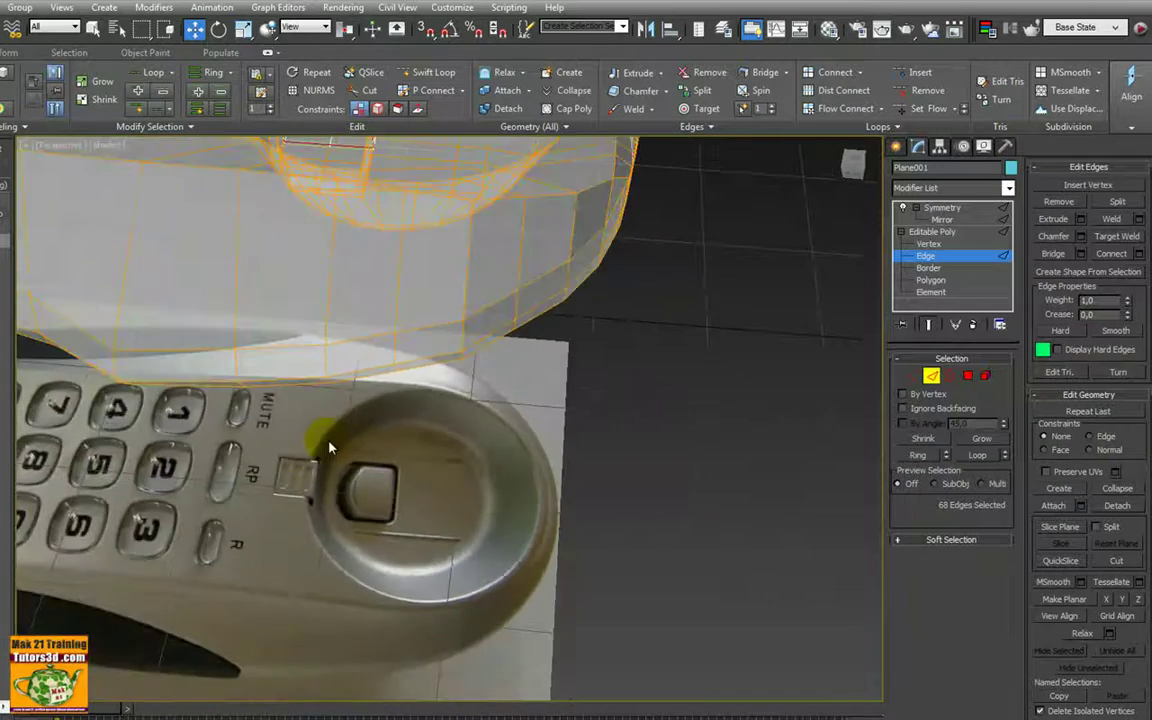
{"action": "key", "text": "alt+w"}
{"action": "key", "text": "alt+w"}
{"action": "scroll", "coordinate": [424, 290], "scroll_direction": "up", "scroll_amount": 3}
Cut a new edge from the horizontal edge near RP to the earpiece ring edge
{"action": "scroll", "coordinate": [283, 303], "scroll_direction": "up", "scroll_amount": 3}
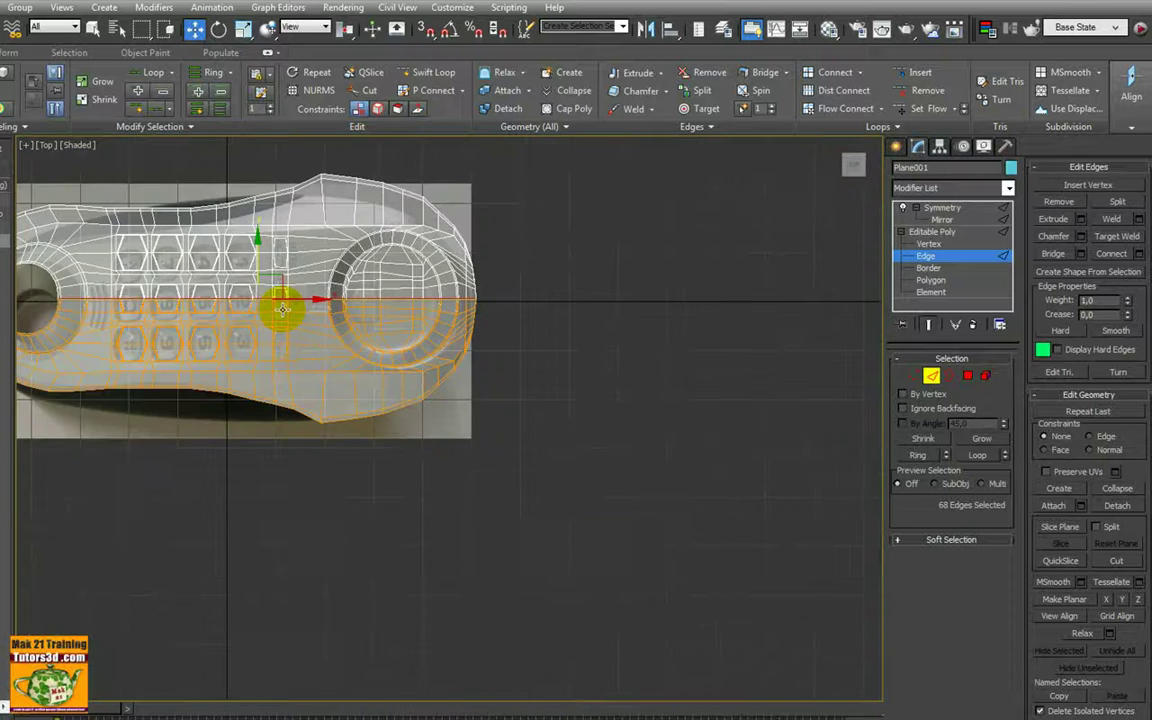
{"action": "scroll", "coordinate": [301, 305], "scroll_direction": "up", "scroll_amount": 3}
{"action": "scroll", "coordinate": [305, 310], "scroll_direction": "up", "scroll_amount": 3}
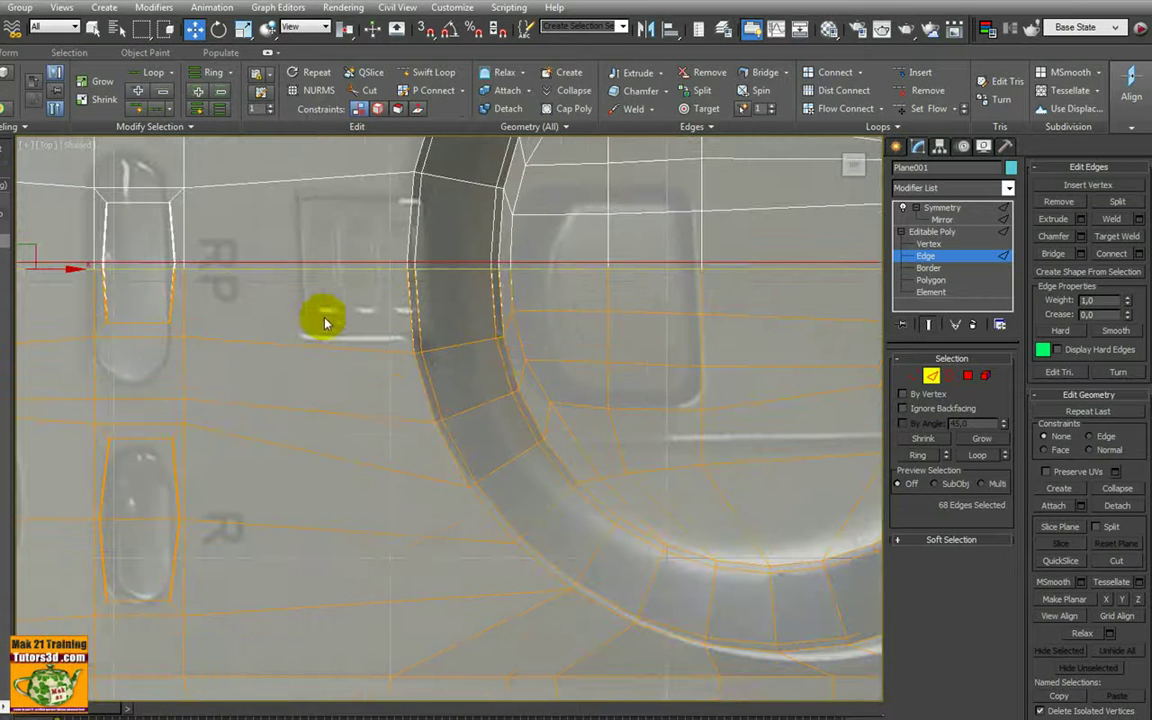
{"action": "key", "text": "alt+c"}
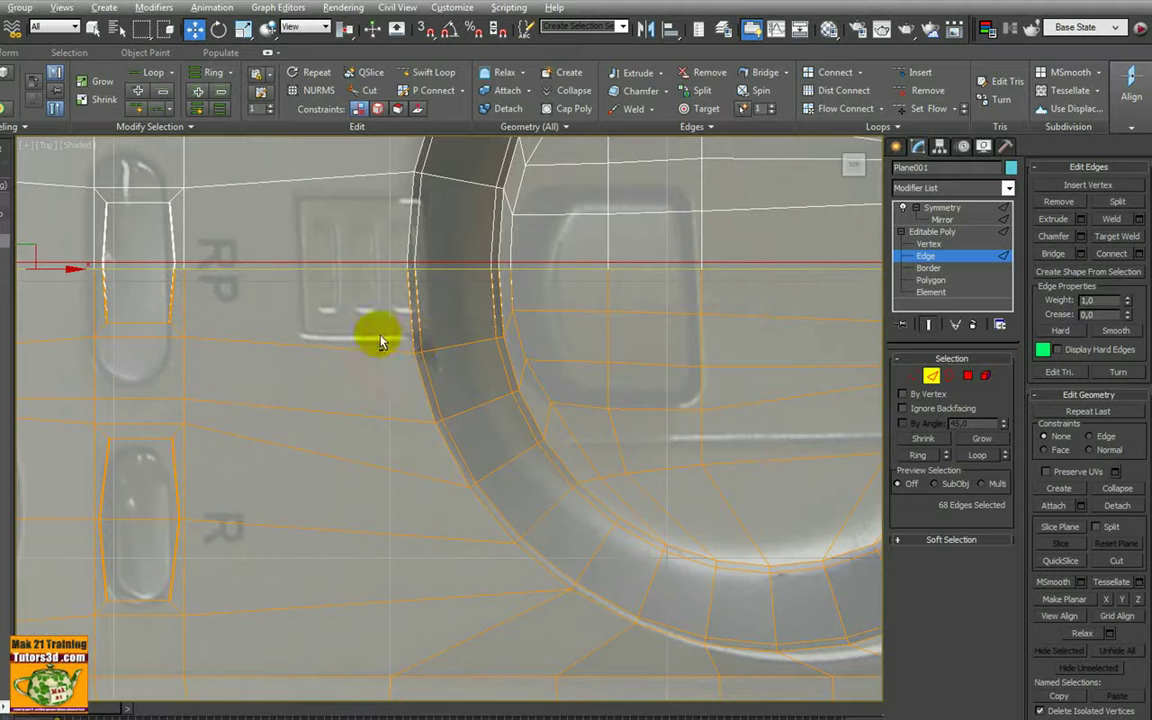
{"action": "left_click", "coordinate": [300, 267]}
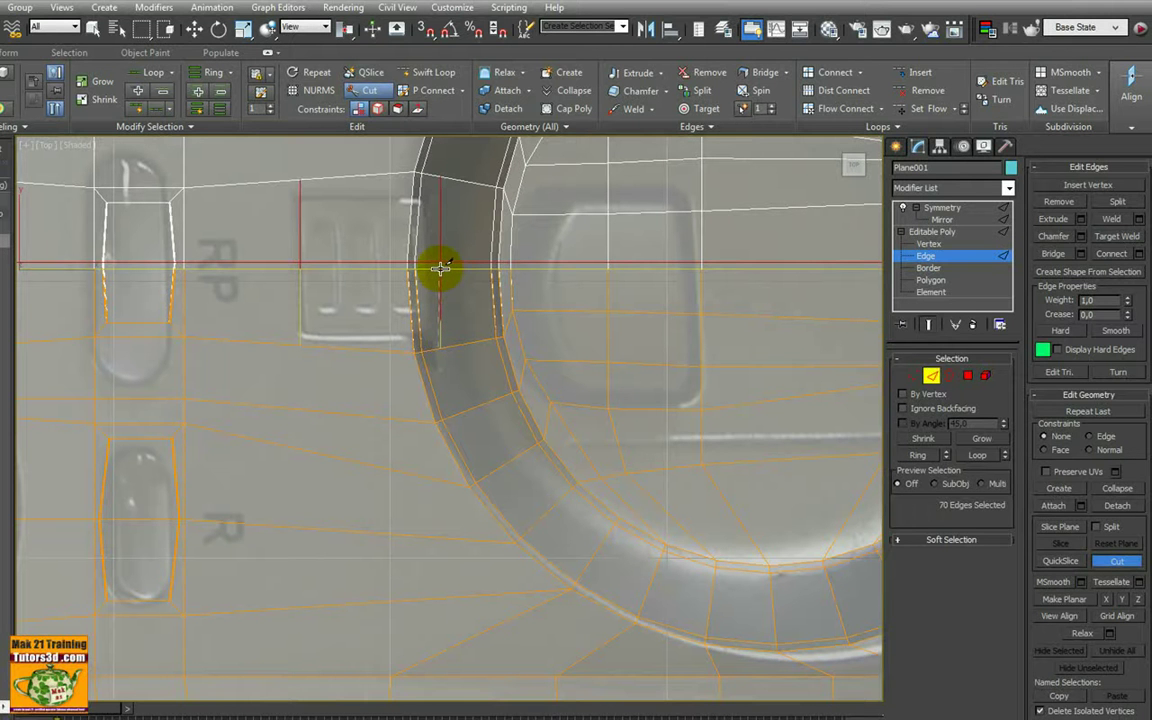
{"action": "left_click", "coordinate": [440, 268]}
{"action": "right_click", "coordinate": [475, 298]}
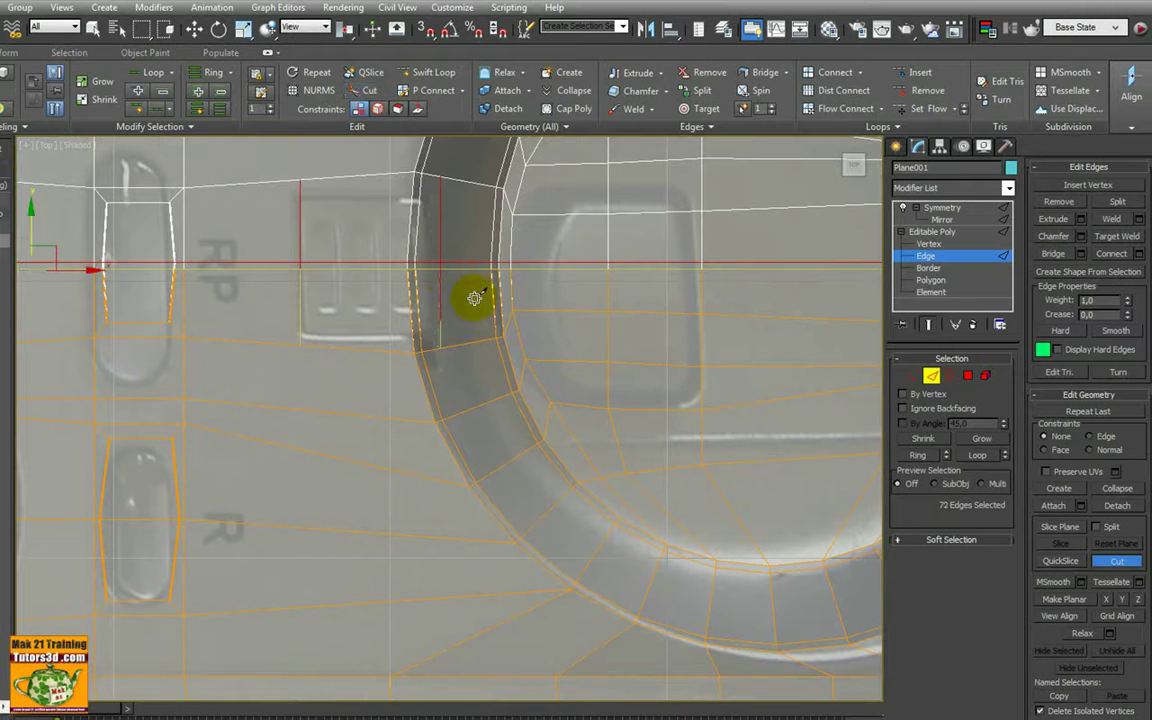
Maximize the Perspective view and orbit in around the phone
{"action": "key", "text": "alt+w"}
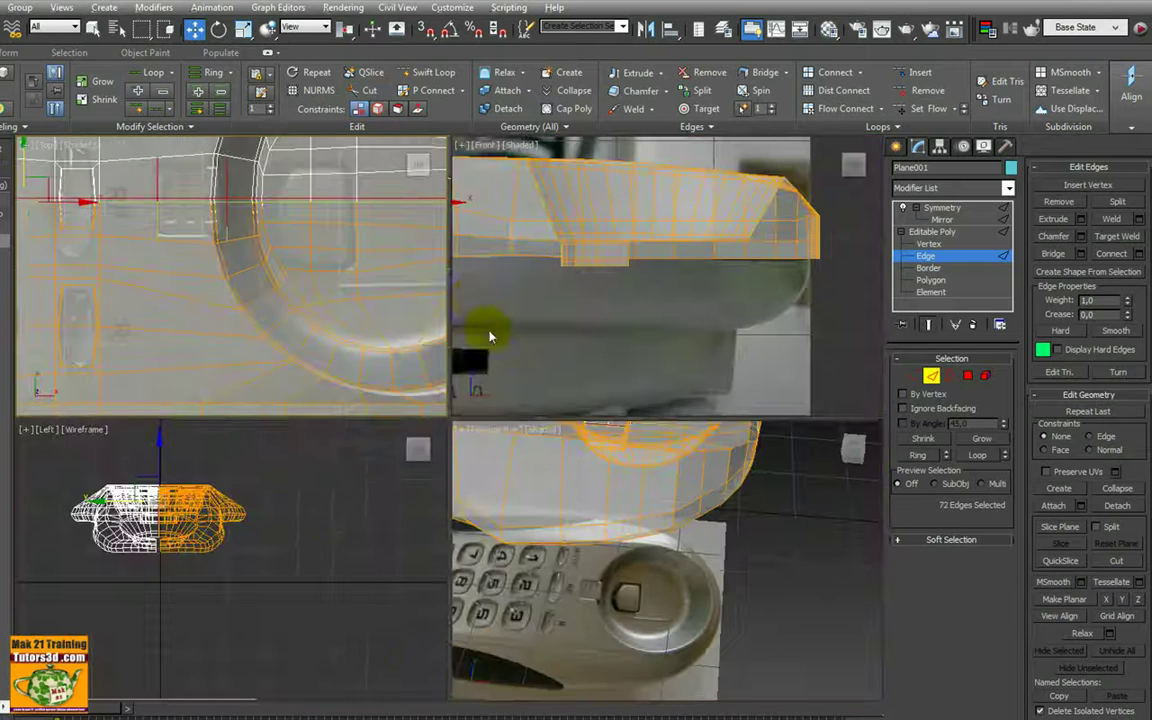
{"action": "key", "text": "alt+w"}
{"action": "mouse_move", "coordinate": [586, 429]}
{"action": "middle_mouse_down", "text": "alt"}
{"action": "mouse_move", "coordinate": [497, 346]}
{"action": "mouse_move", "coordinate": [525, 380]}
{"action": "mouse_move", "coordinate": [463, 360]}
{"action": "mouse_move", "coordinate": [470, 391]}
{"action": "middle_mouse_up", "text": "alt"}
{"action": "scroll", "coordinate": [404, 411], "scroll_direction": "up", "scroll_amount": 3}
{"action": "scroll", "coordinate": [429, 411], "scroll_direction": "up", "scroll_amount": 3}
{"action": "scroll", "coordinate": [425, 392], "scroll_direction": "up", "scroll_amount": 2}
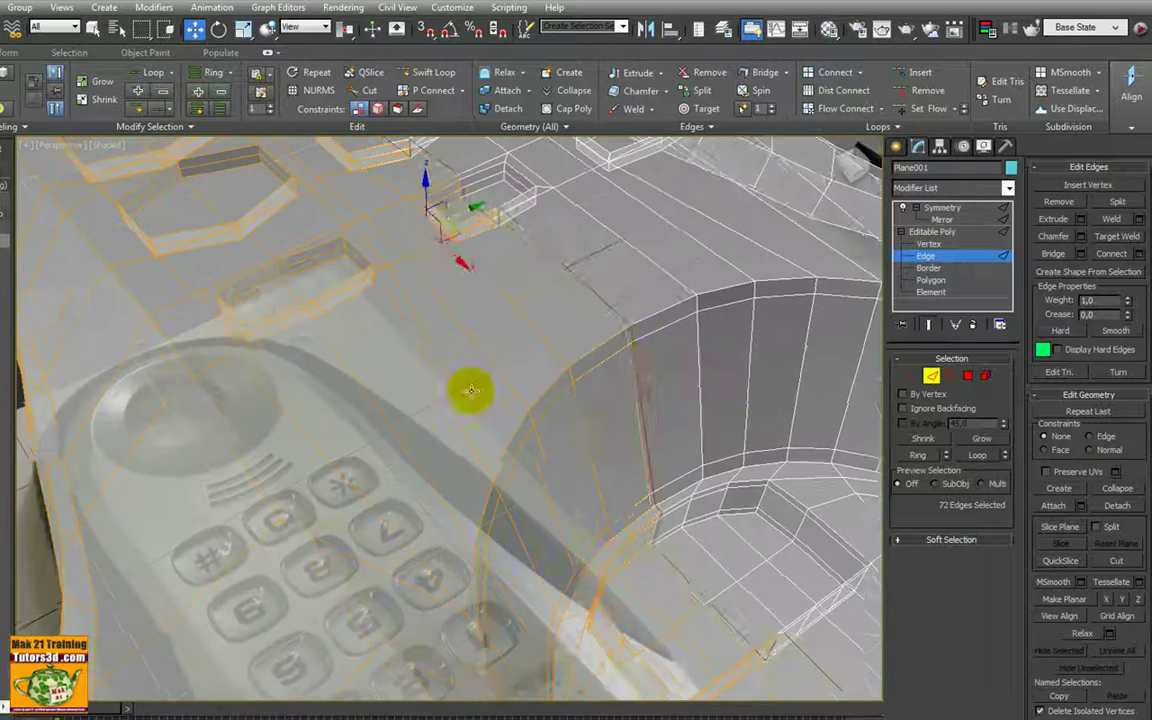
At Polygon level, select the three corner polygons beside the earpiece ring
{"action": "left_click", "coordinate": [967, 375]}
{"action": "left_click", "coordinate": [585, 342]}
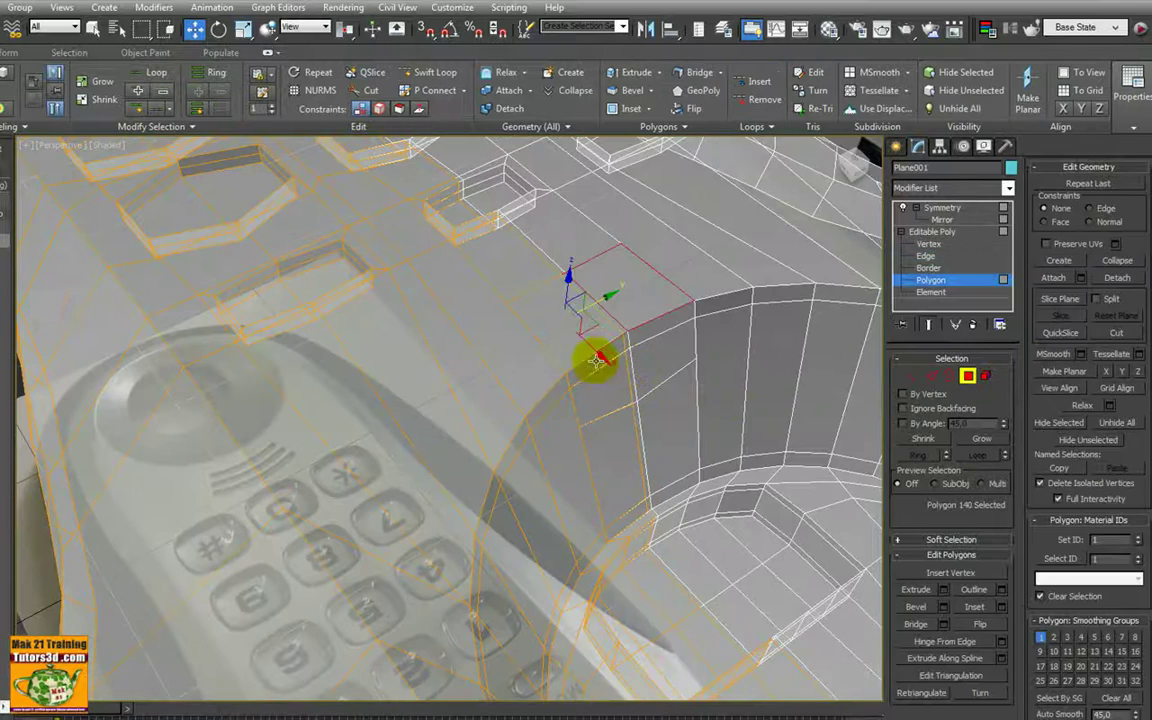
{"action": "left_click", "coordinate": [604, 384], "text": "ctrl"}
{"action": "left_click", "coordinate": [612, 391], "text": "ctrl"}
{"action": "mouse_move", "coordinate": [612, 391]}
{"action": "middle_mouse_down", "text": "alt"}
{"action": "mouse_move", "coordinate": [643, 379]}
{"action": "mouse_move", "coordinate": [617, 368]}
{"action": "middle_mouse_up", "text": "alt"}
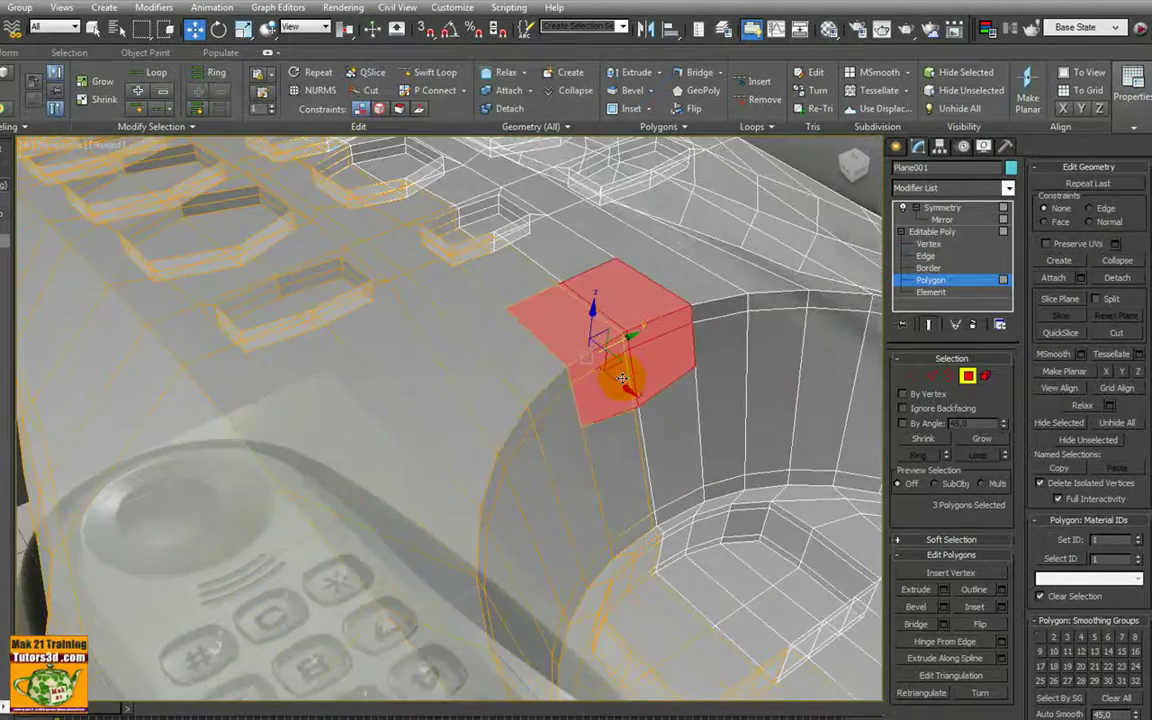
{"action": "key", "text": "z"}
{"action": "mouse_move", "coordinate": [573, 437]}
{"action": "middle_mouse_down"}
{"action": "mouse_move", "coordinate": [556, 410]}
{"action": "mouse_move", "coordinate": [584, 395]}
{"action": "middle_mouse_up"}
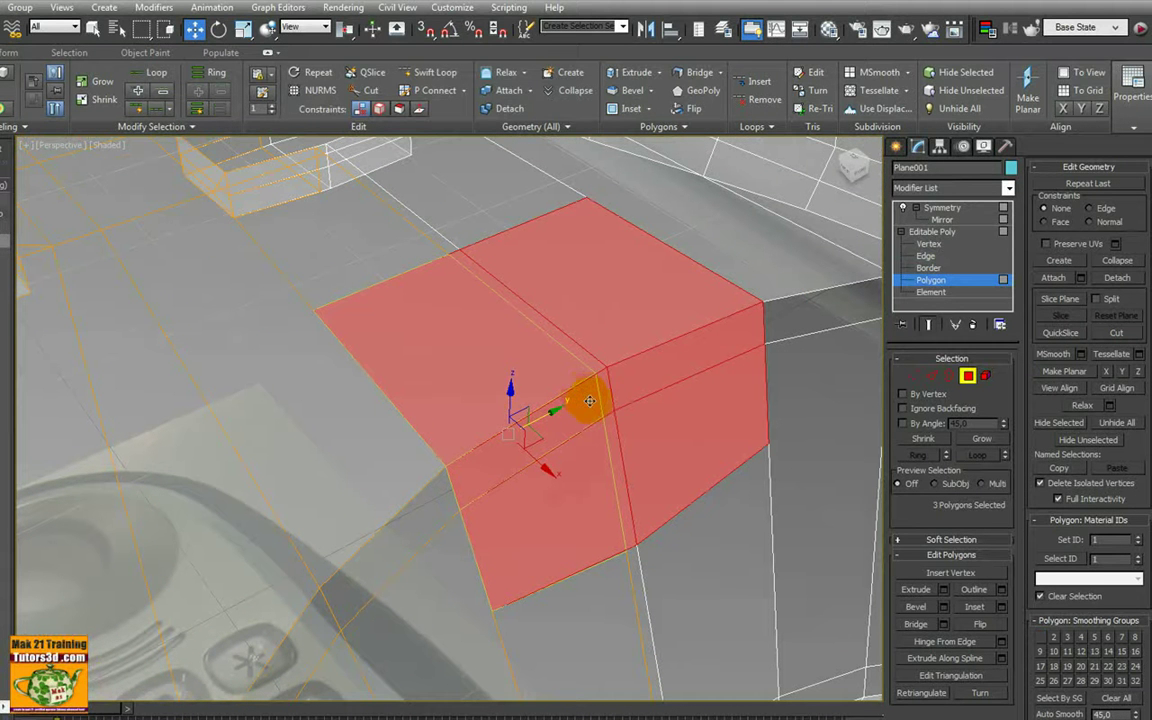
{"action": "scroll", "coordinate": [590, 400], "scroll_direction": "down", "scroll_amount": 4}
Switch to solid shading and choose Detach in Edit Geometry
{"action": "key", "text": "alt+x"}
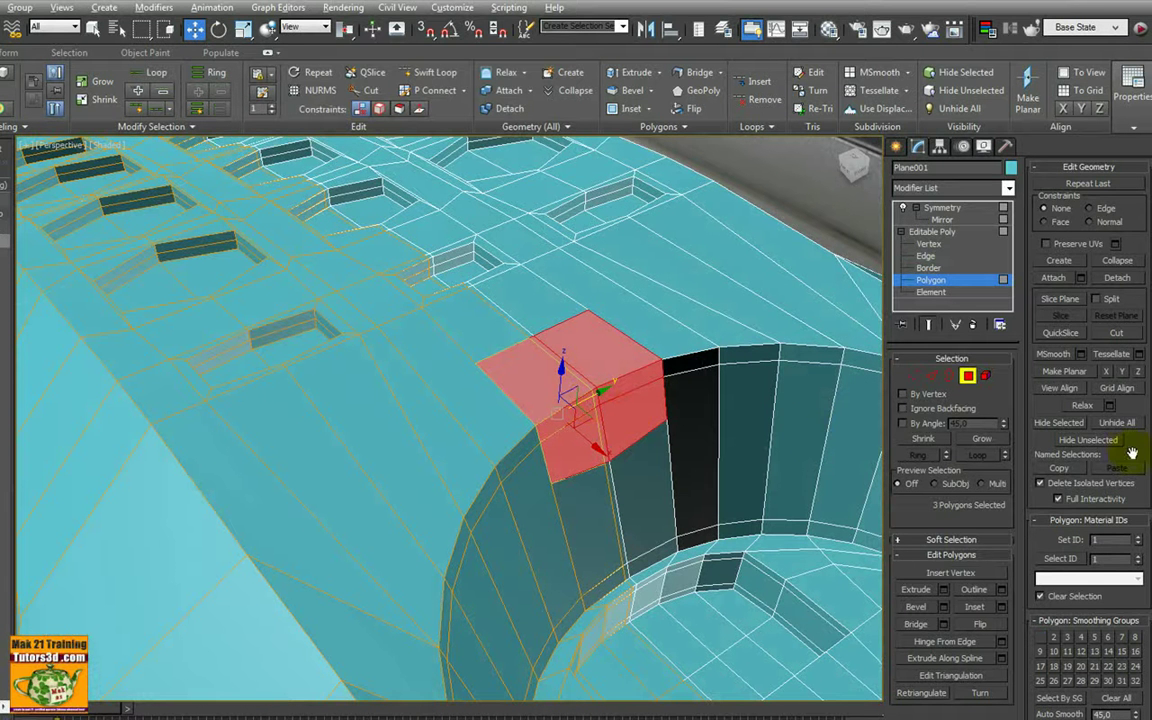
{"action": "left_click_drag", "start_coordinate": [1131, 453], "coordinate": [1128, 374]}
{"action": "scroll", "coordinate": [980, 488], "scroll_direction": "down", "scroll_amount": 1}
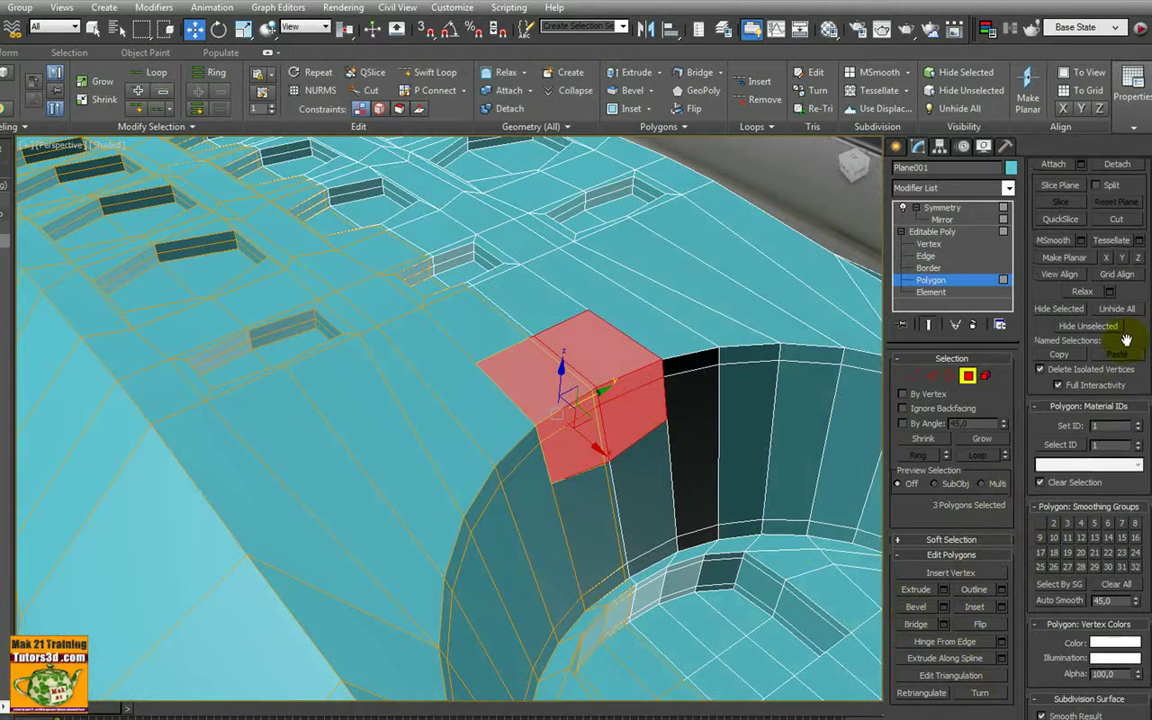
{"action": "left_click_drag", "start_coordinate": [1113, 335], "coordinate": [1087, 432]}
{"action": "left_click", "coordinate": [1118, 278]}
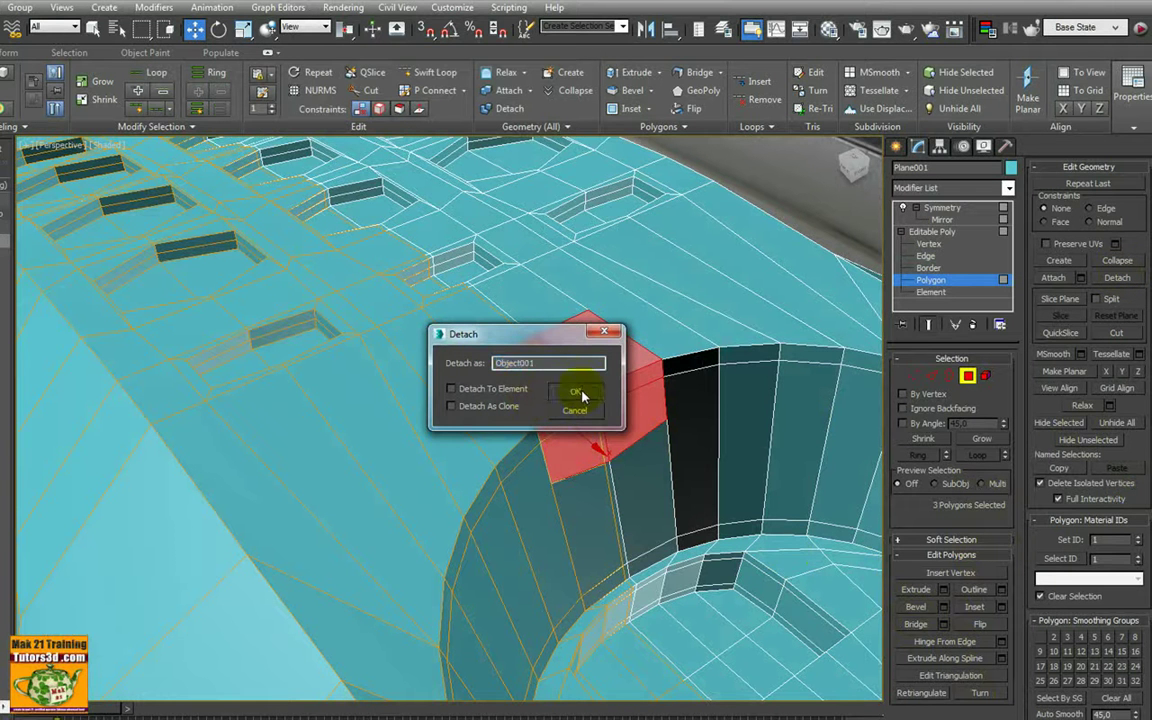
Confirm the detach as Object001, leave polygon level and select the detached piece
{"action": "left_click", "coordinate": [580, 394]}
{"action": "left_click", "coordinate": [925, 232]}
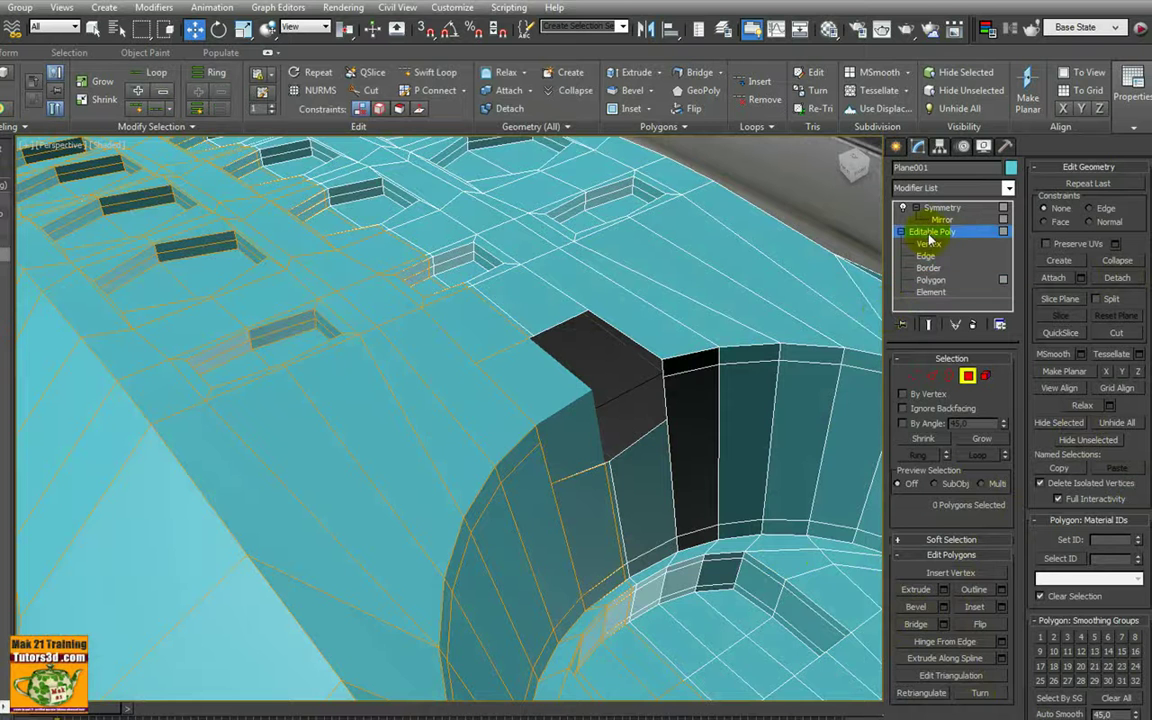
{"action": "left_click", "coordinate": [597, 393]}
{"action": "key", "text": "F4"}
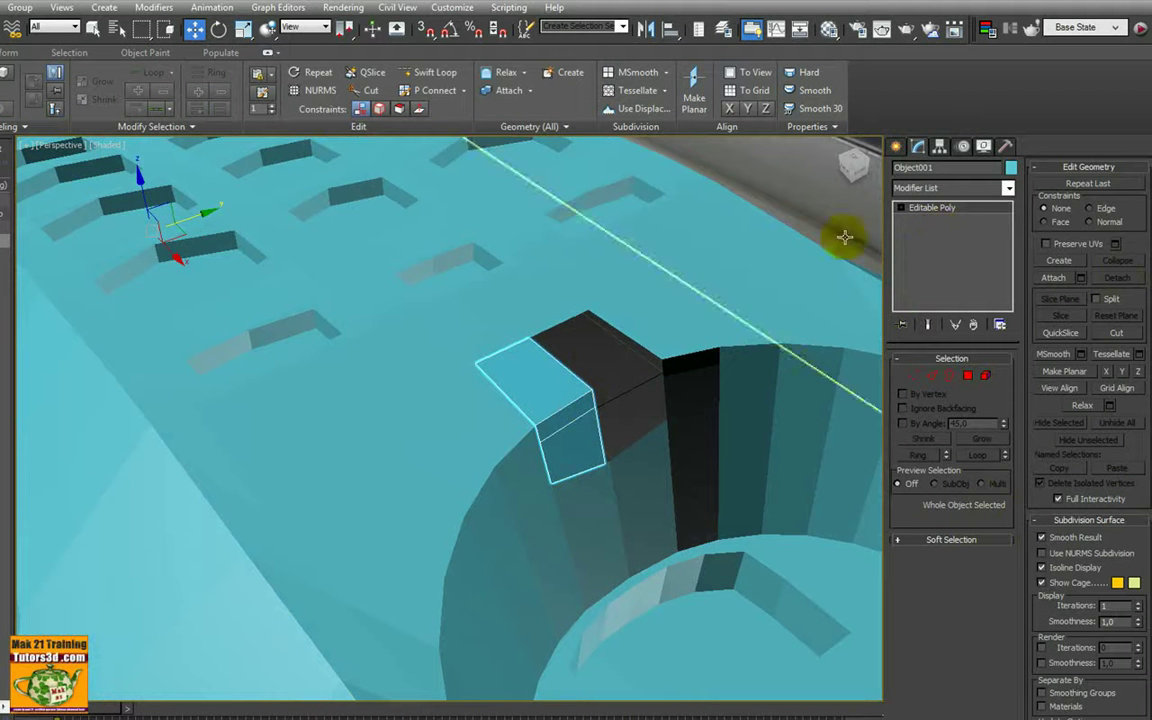
Deselect Object001 and reselect the handset shell Plane001
{"action": "left_click", "coordinate": [560, 393]}
{"action": "left_click", "coordinate": [494, 384]}
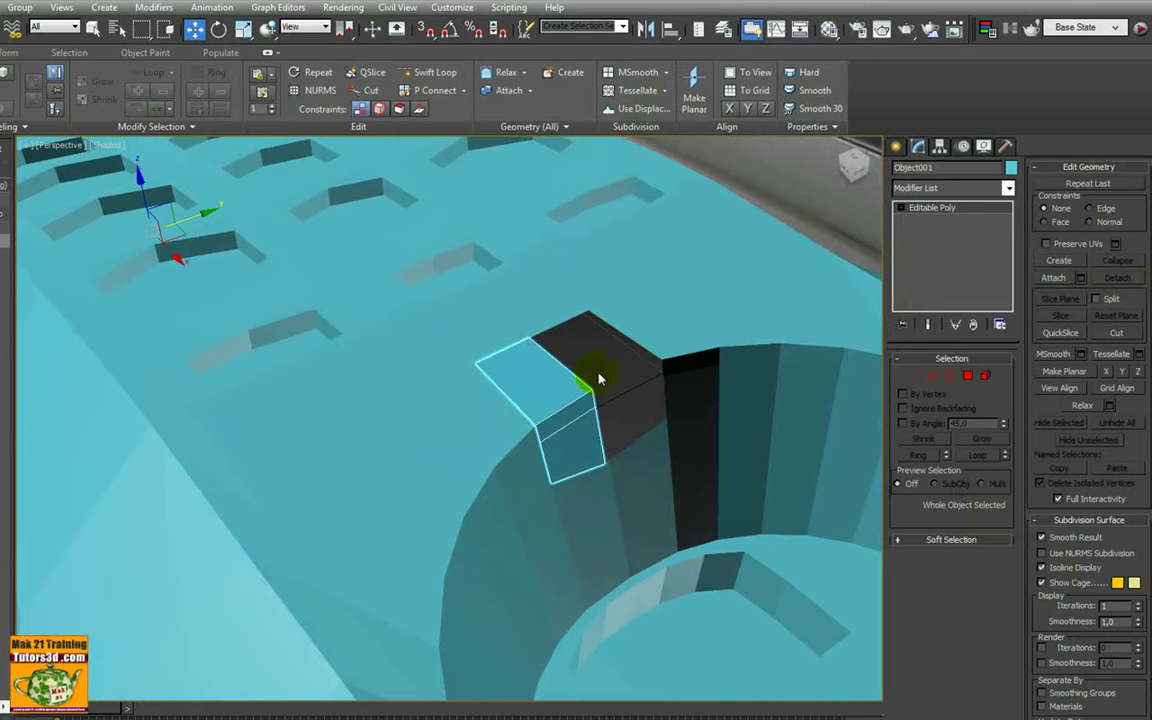
{"action": "left_click", "coordinate": [553, 381]}
{"action": "left_click", "coordinate": [586, 458]}
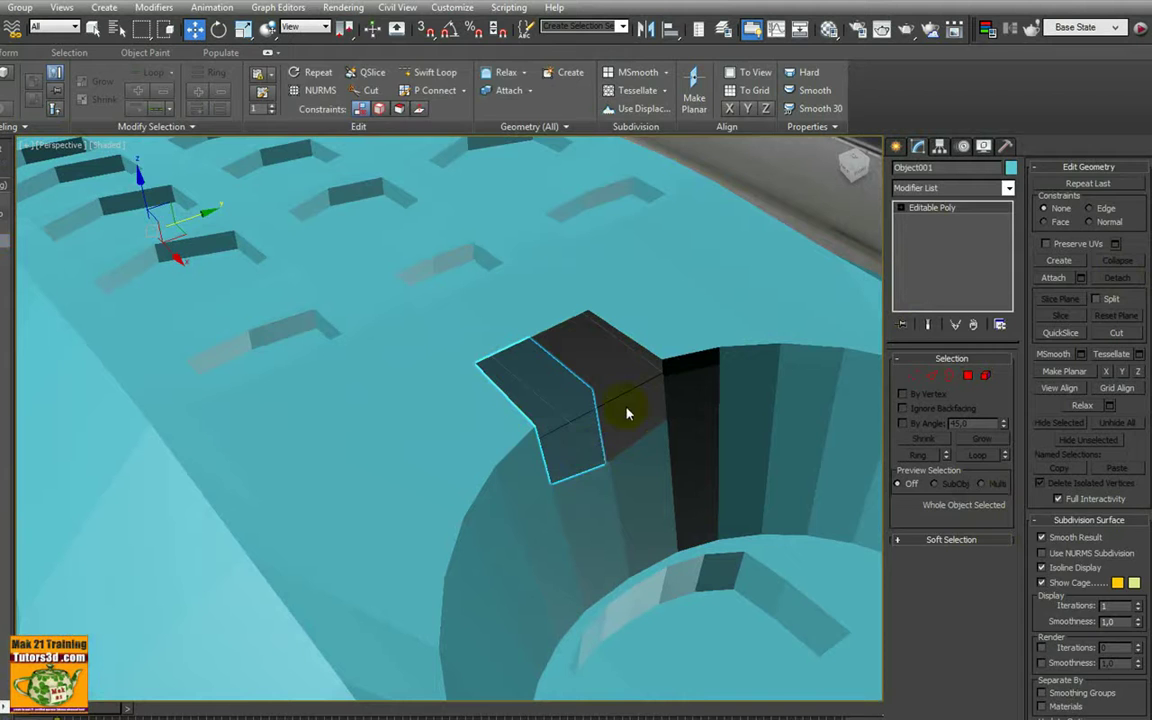
{"action": "left_click", "coordinate": [510, 342]}
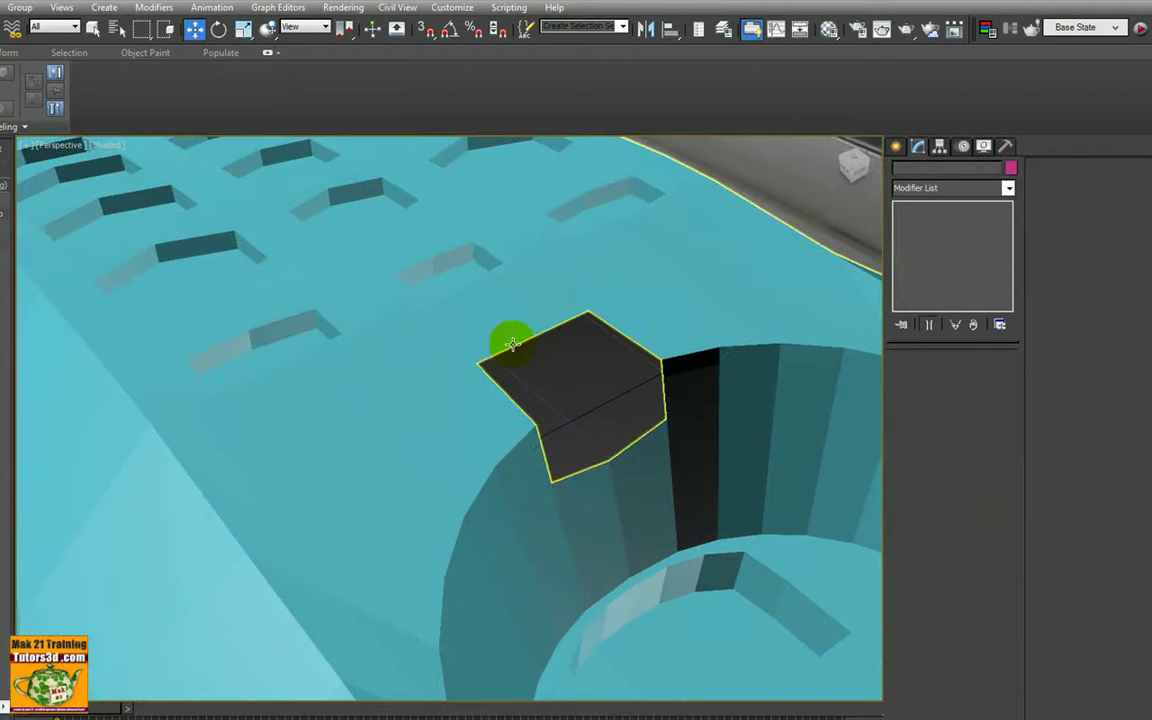
{"action": "middle_click_drag", "start_coordinate": [557, 400], "coordinate": [483, 394], "text": "alt"}
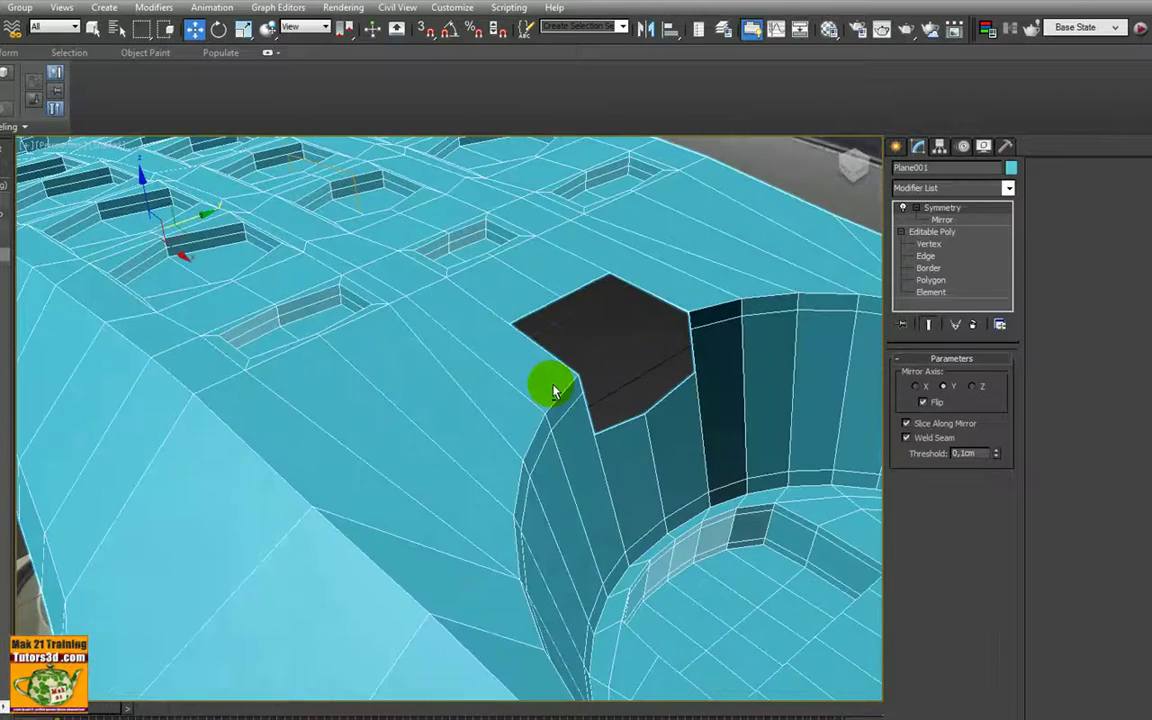
{"action": "scroll", "coordinate": [440, 376], "scroll_direction": "up", "scroll_amount": 2}
{"action": "scroll", "coordinate": [440, 376], "scroll_direction": "up", "scroll_amount": 2}
{"action": "scroll", "coordinate": [440, 372], "scroll_direction": "up", "scroll_amount": 2}
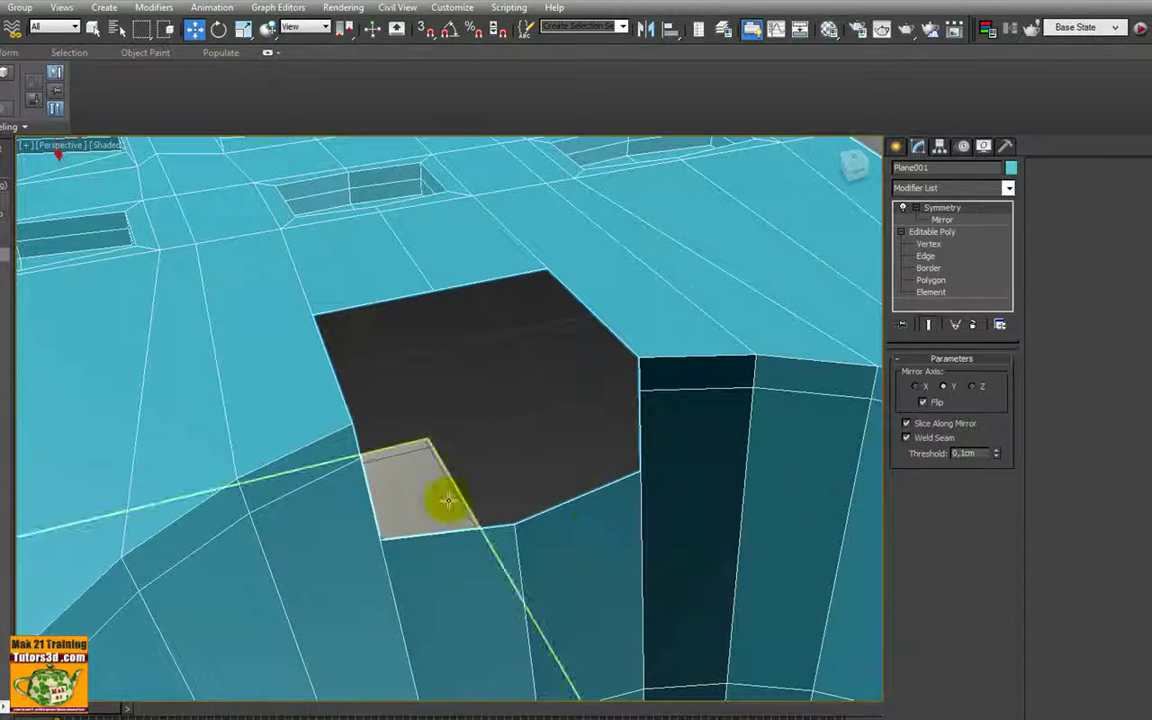
{"action": "mouse_move", "coordinate": [442, 496]}
{"action": "middle_mouse_down"}
{"action": "mouse_move", "coordinate": [452, 483]}
{"action": "mouse_move", "coordinate": [458, 501]}
{"action": "middle_mouse_up"}
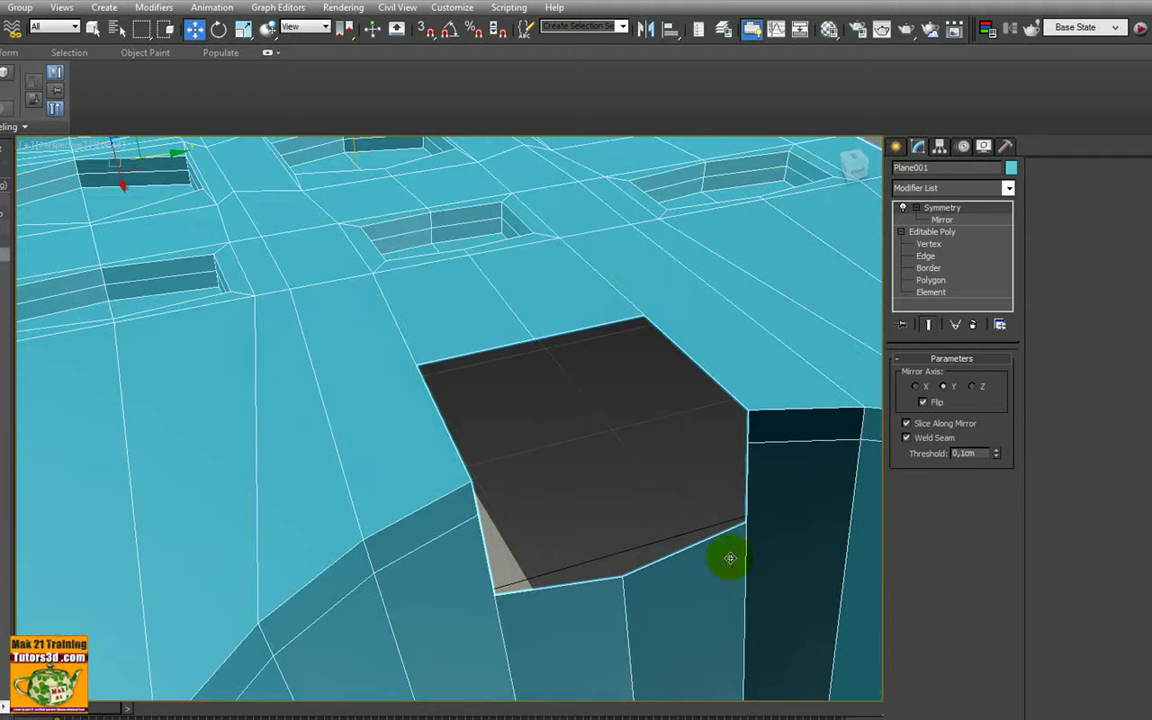
{"action": "mouse_move", "coordinate": [450, 352]}
{"action": "middle_mouse_down", "text": "alt"}
{"action": "mouse_move", "coordinate": [468, 355]}
{"action": "mouse_move", "coordinate": [391, 383]}
{"action": "middle_mouse_up", "text": "alt"}
{"action": "scroll", "coordinate": [375, 404], "scroll_direction": "up", "scroll_amount": 2}
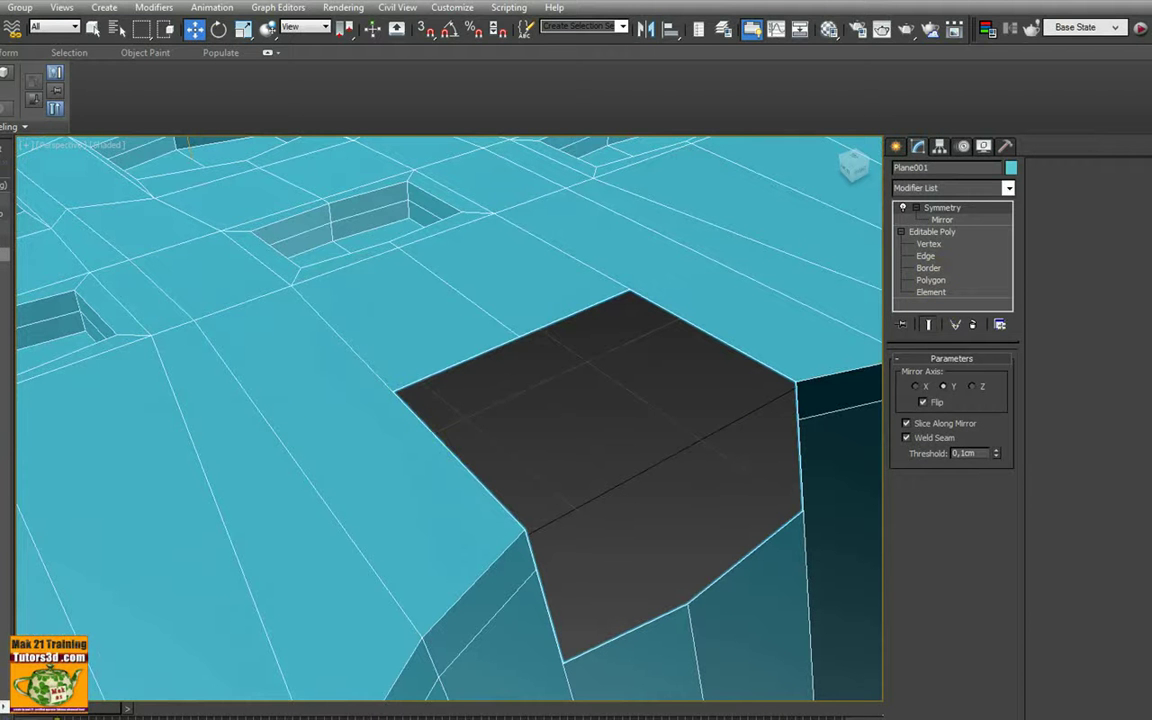
{"action": "key", "text": "ctrl+n"}
Discard changes and open the scene 007_Telefono Intermedio 2_2016
{"action": "left_click", "coordinate": [519, 427]}
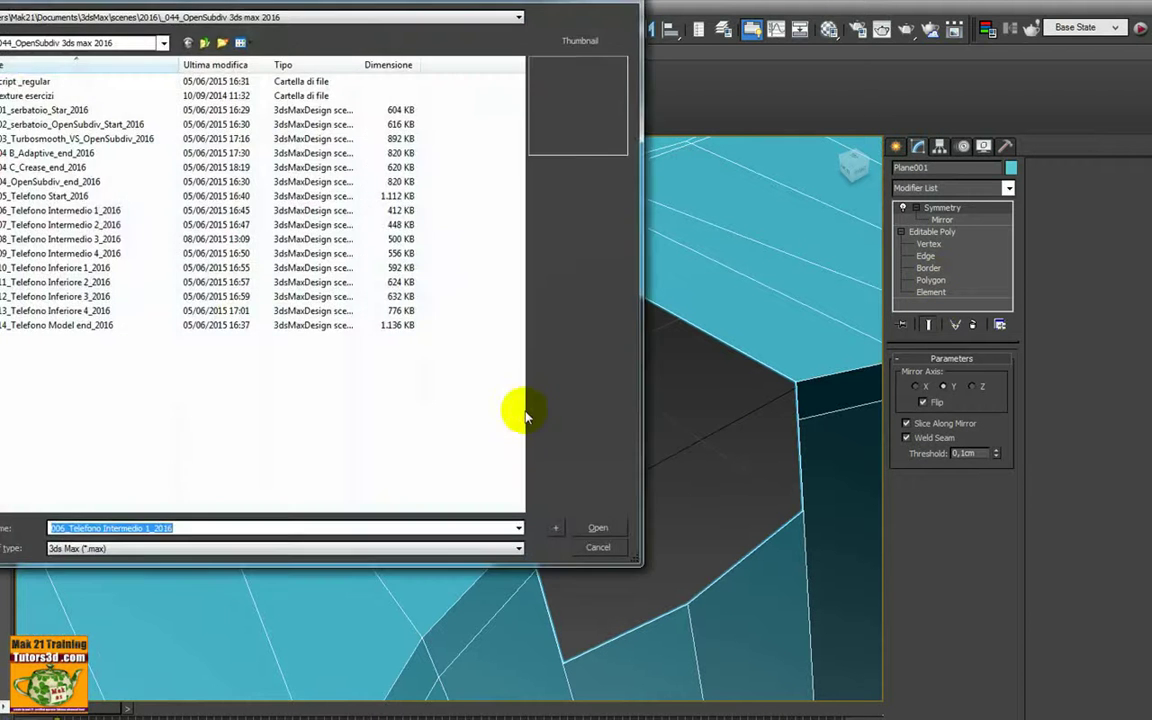
{"action": "left_click", "coordinate": [112, 225]}
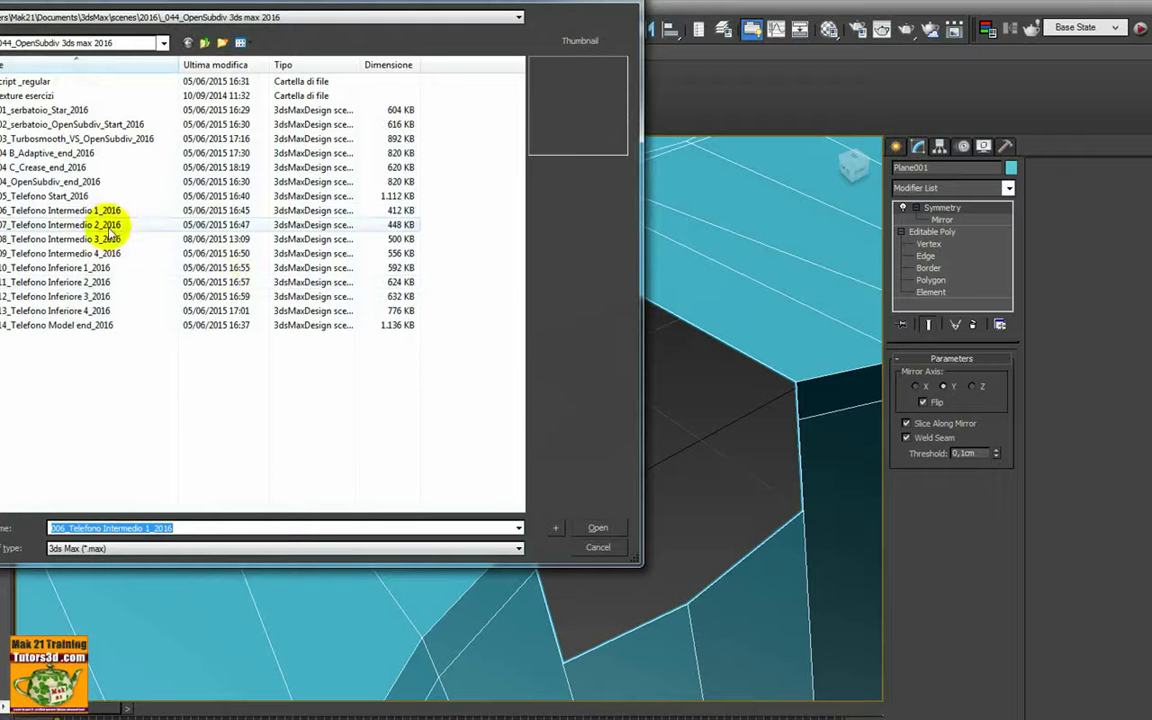
{"action": "left_click", "coordinate": [597, 527]}
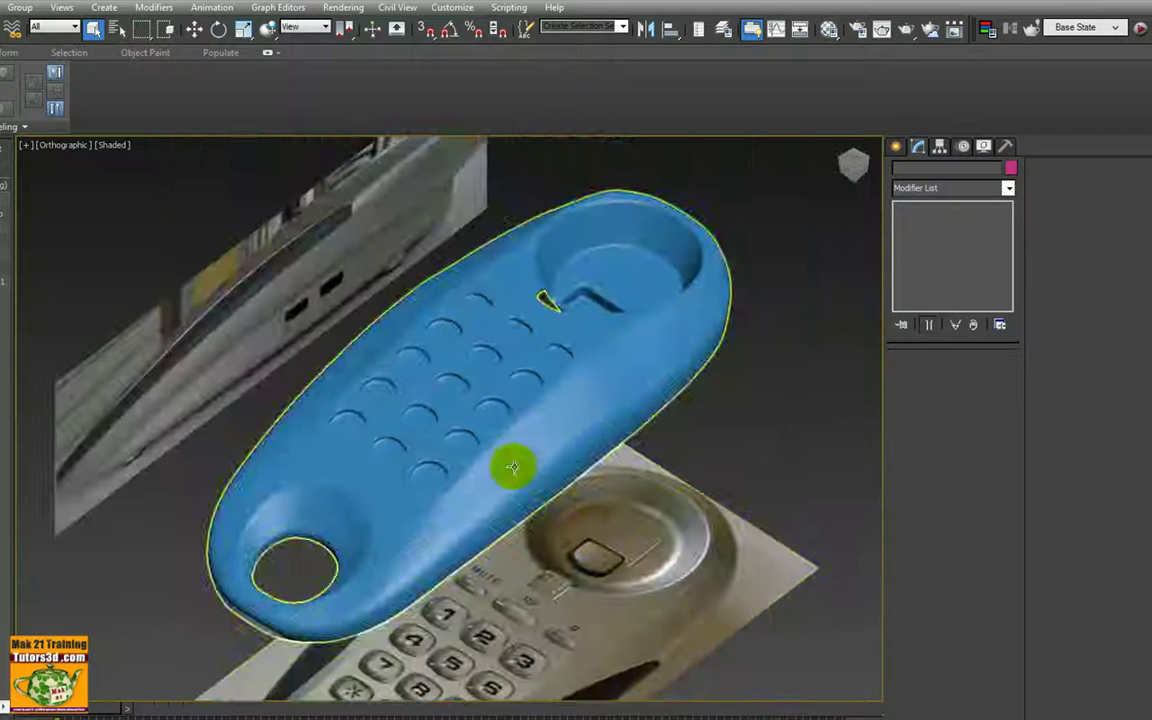
{"action": "mouse_move", "coordinate": [514, 465]}
{"action": "middle_mouse_down", "text": "alt"}
{"action": "mouse_move", "coordinate": [432, 476]}
{"action": "mouse_move", "coordinate": [333, 467]}
{"action": "middle_mouse_up", "text": "alt"}
{"action": "scroll", "coordinate": [330, 465], "scroll_direction": "up", "scroll_amount": 3}
{"action": "scroll", "coordinate": [388, 481], "scroll_direction": "up", "scroll_amount": 3}
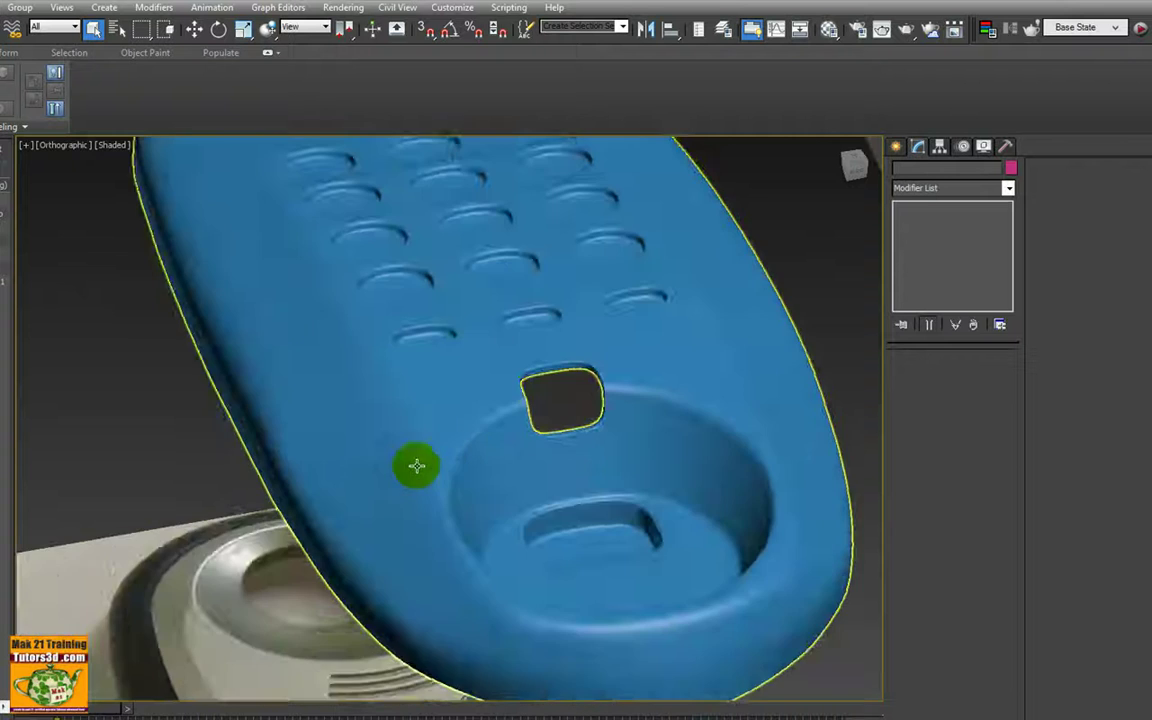
{"action": "scroll", "coordinate": [314, 478], "scroll_direction": "up", "scroll_amount": 3}
Select the phone shell and turn off Show End Result to see the unsmoothed half
{"action": "left_click", "coordinate": [400, 392]}
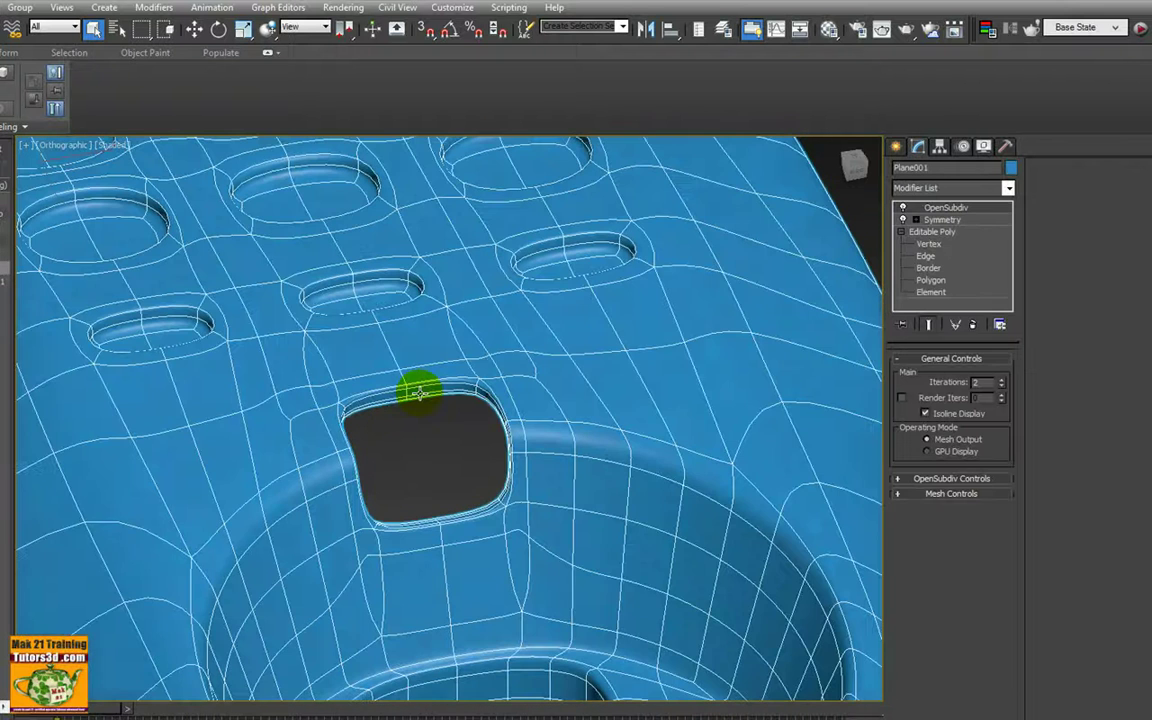
{"action": "left_click", "coordinate": [904, 221]}
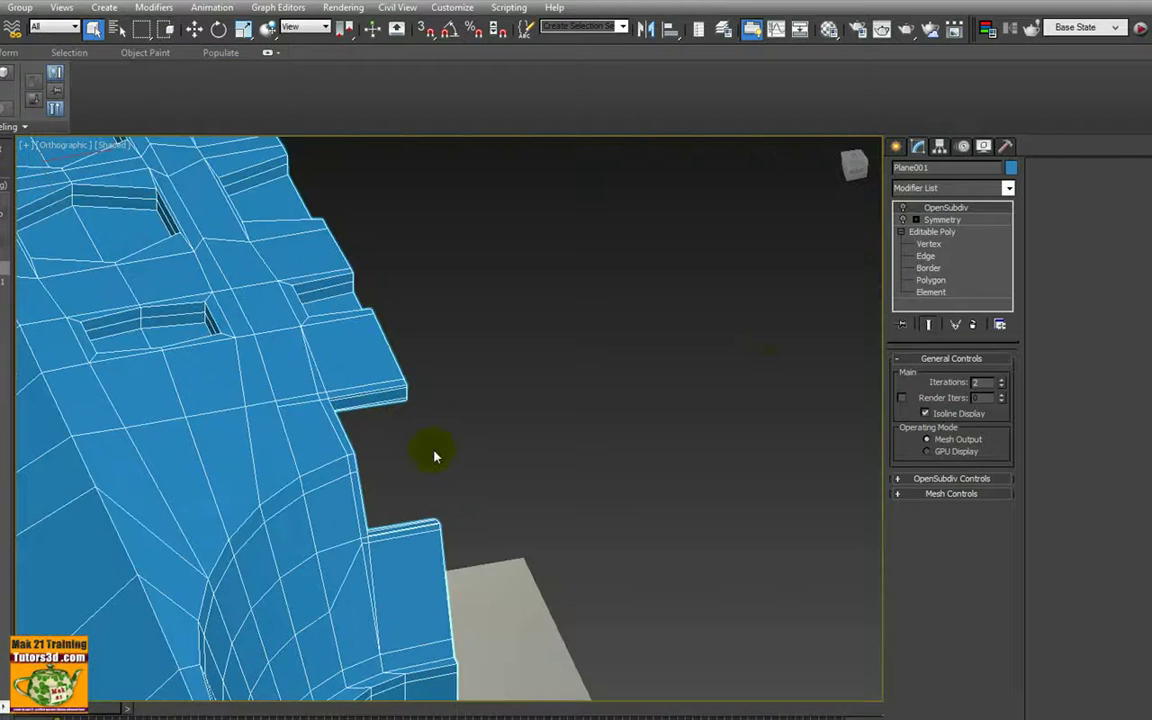
{"action": "scroll", "coordinate": [350, 442], "scroll_direction": "down", "scroll_amount": 3}
{"action": "mouse_move", "coordinate": [350, 442]}
{"action": "middle_mouse_down", "text": "alt"}
{"action": "mouse_move", "coordinate": [432, 391]}
{"action": "mouse_move", "coordinate": [542, 391]}
{"action": "mouse_move", "coordinate": [545, 372]}
{"action": "mouse_move", "coordinate": [578, 378]}
{"action": "middle_mouse_up", "text": "alt"}
{"action": "scroll", "coordinate": [548, 427], "scroll_direction": "up", "scroll_amount": 3}
{"action": "scroll", "coordinate": [548, 431], "scroll_direction": "up", "scroll_amount": 2}
{"action": "scroll", "coordinate": [548, 430], "scroll_direction": "down", "scroll_amount": 2}
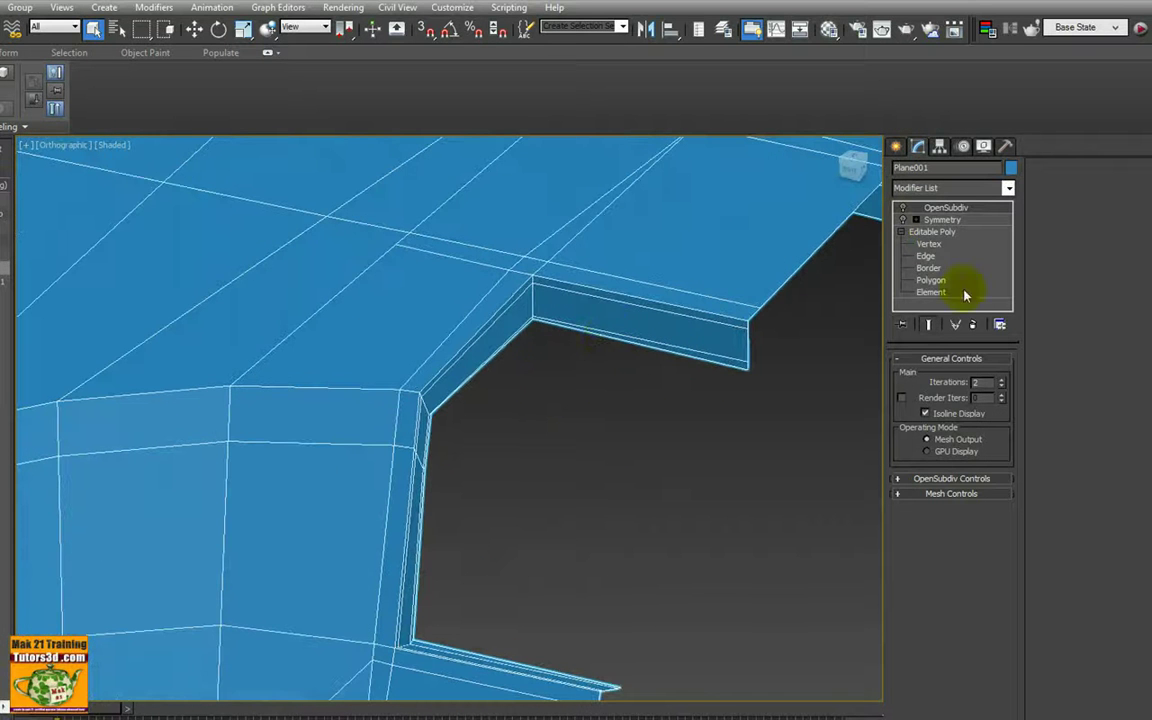
At Polygon level, delete the four lip faces at the notch corner
{"action": "left_click", "coordinate": [930, 280]}
{"action": "left_click", "coordinate": [674, 337]}
{"action": "left_click", "coordinate": [681, 314], "text": "ctrl"}
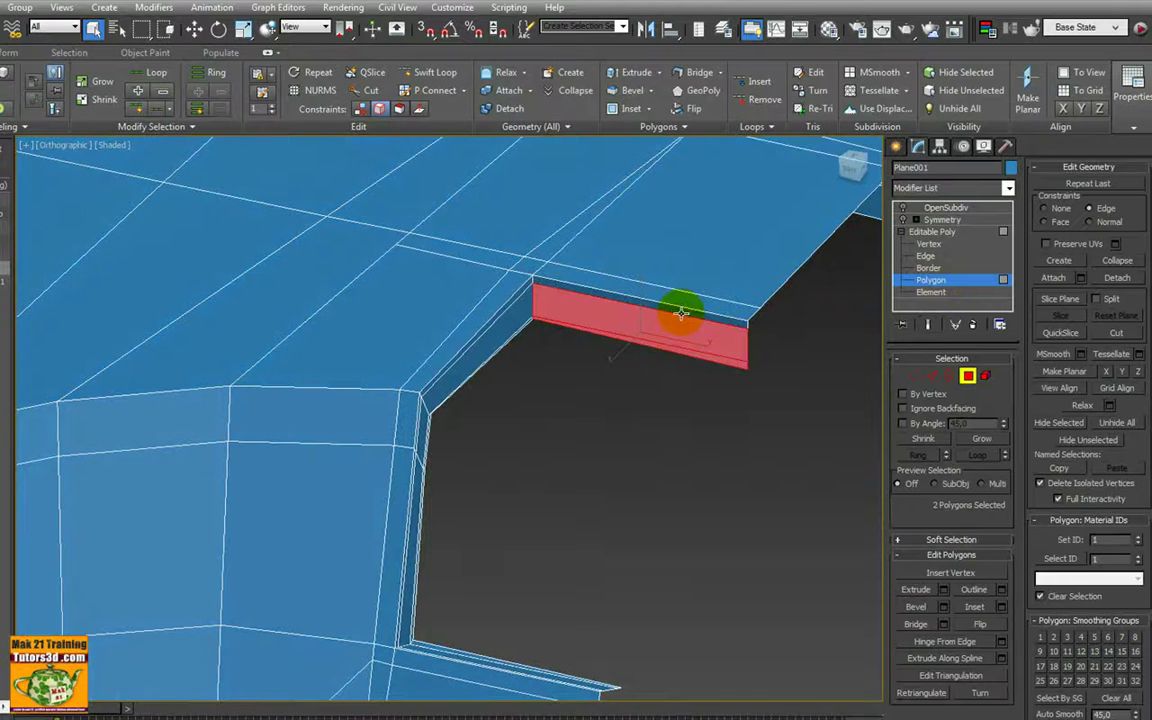
{"action": "left_click", "coordinate": [504, 327], "text": "ctrl"}
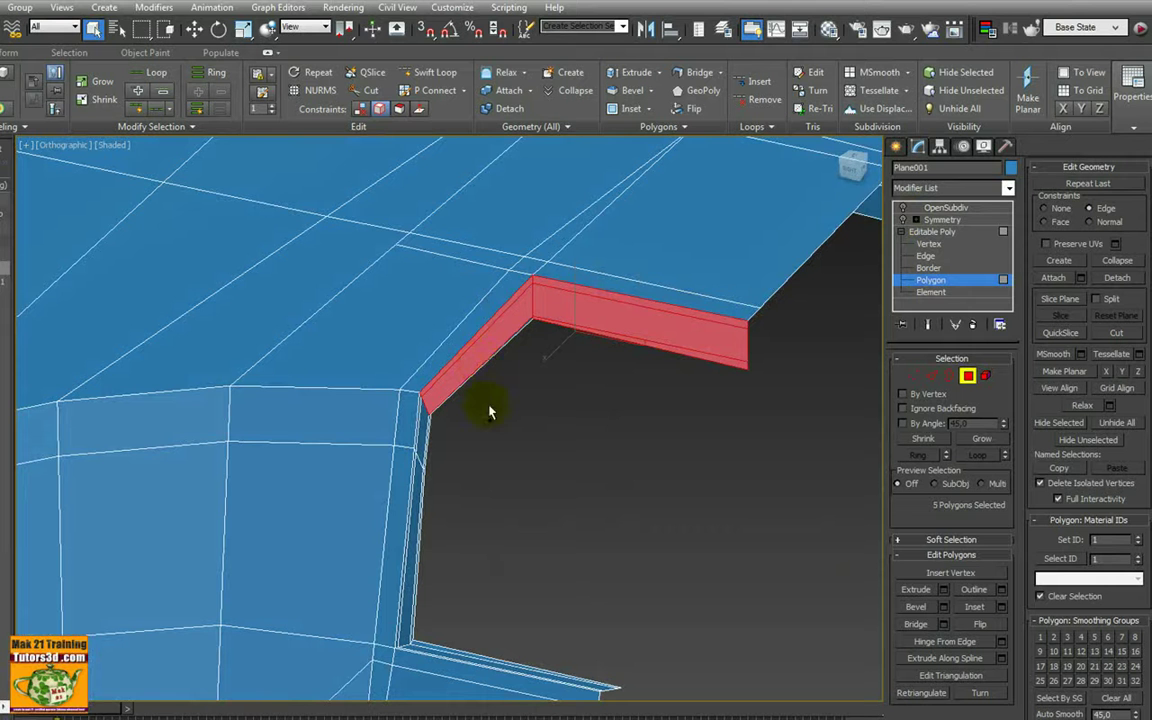
{"action": "left_click", "coordinate": [501, 369], "text": "ctrl"}
{"action": "left_click", "coordinate": [533, 418]}
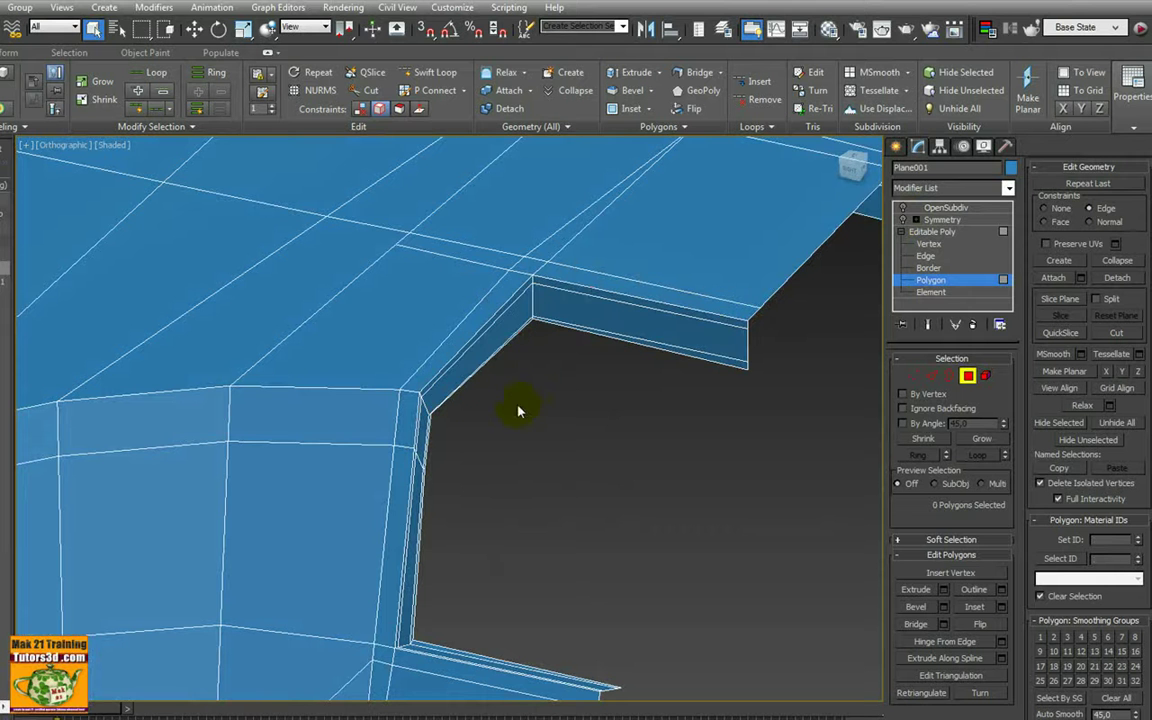
{"action": "left_click", "coordinate": [528, 322]}
{"action": "left_click", "coordinate": [568, 318], "text": "ctrl"}
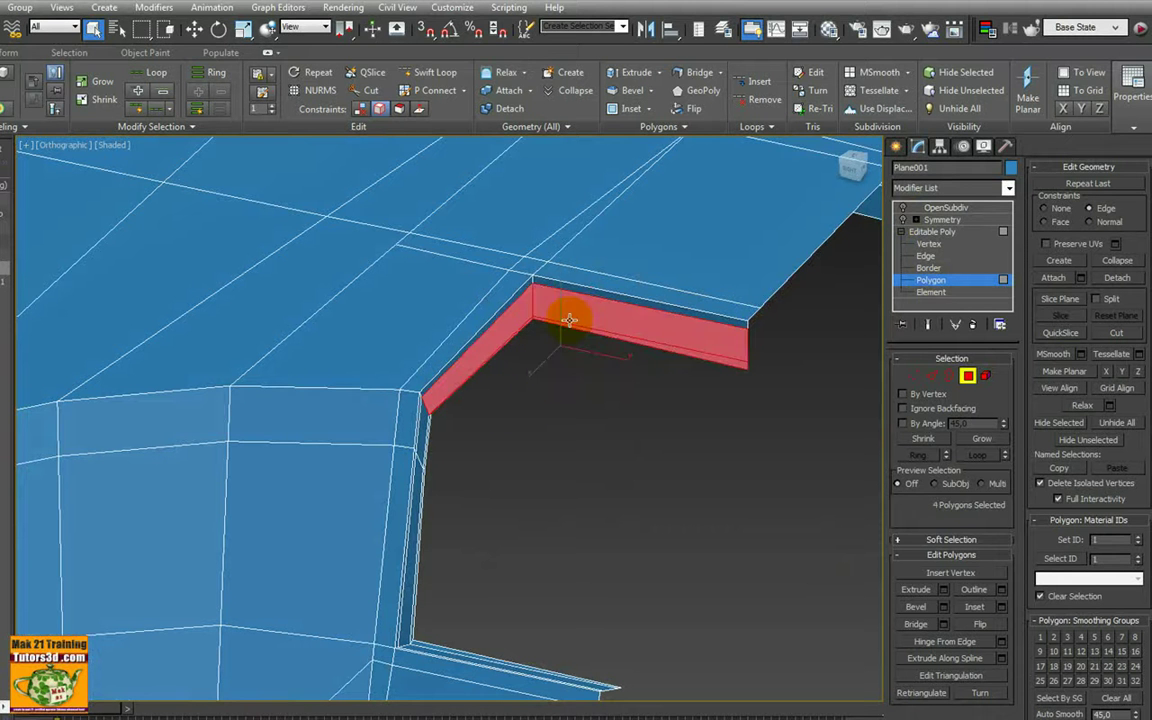
{"action": "key", "text": "Delete"}
Delete the eight thin wall faces along the other side of the notch
{"action": "left_click", "coordinate": [572, 296]}
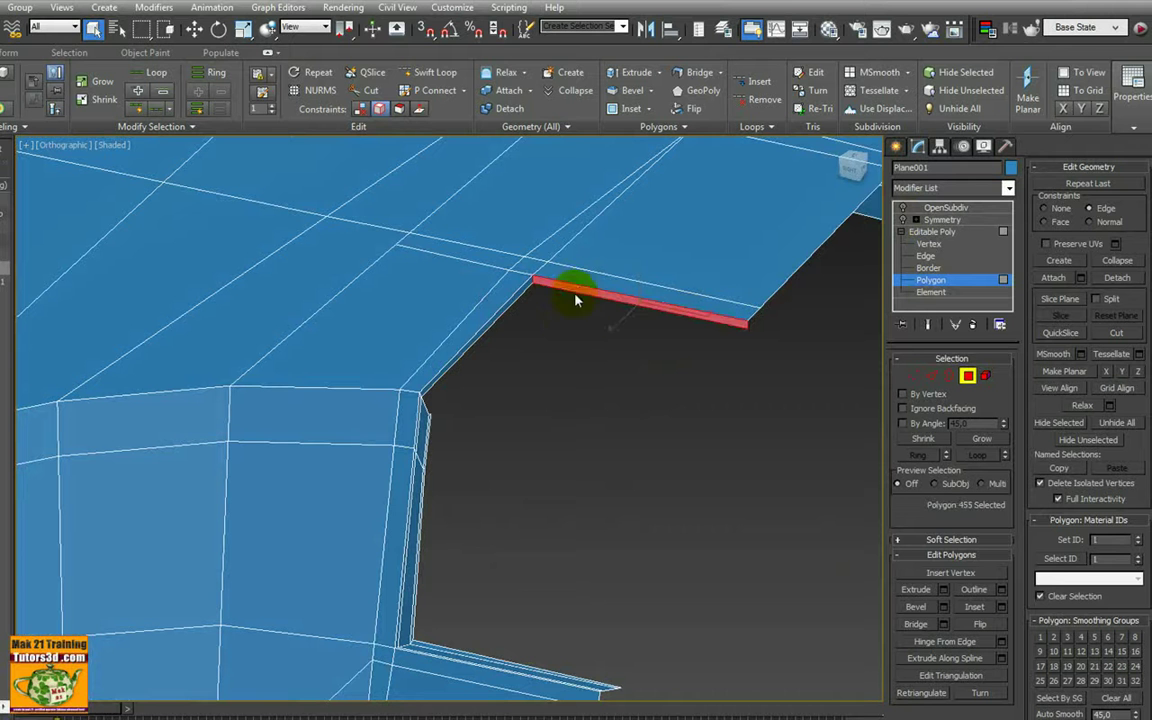
{"action": "left_click", "coordinate": [513, 299], "text": "ctrl"}
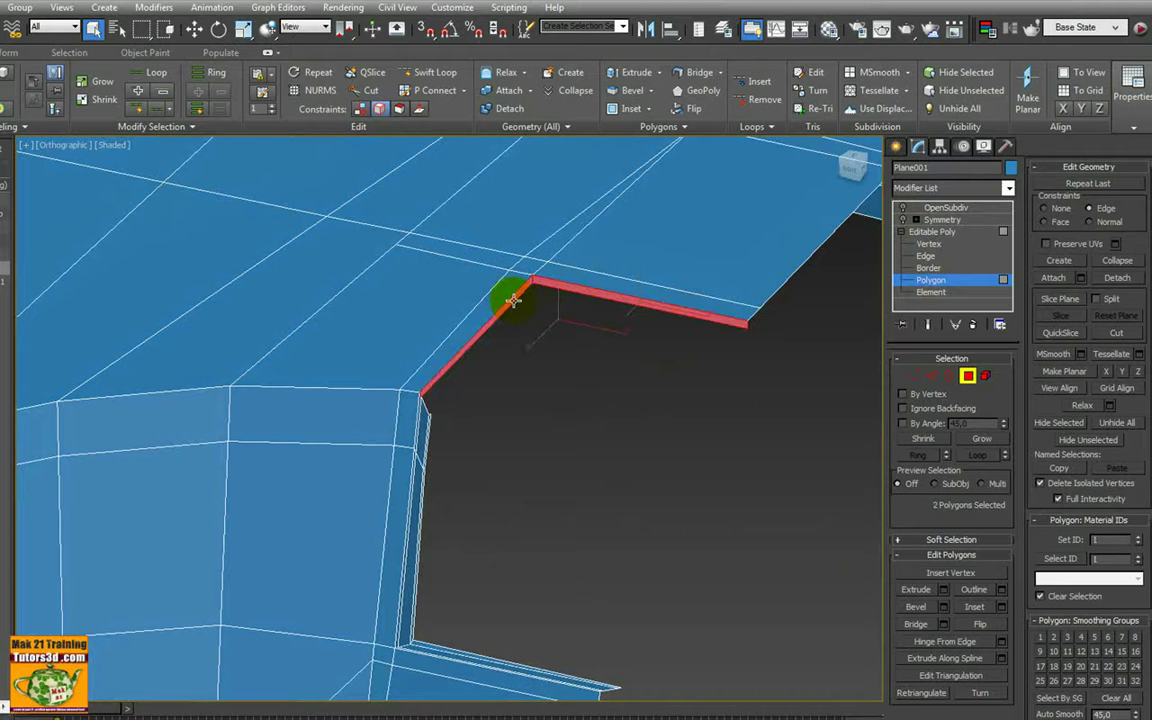
{"action": "left_click", "coordinate": [425, 447]}
{"action": "mouse_move", "coordinate": [445, 450]}
{"action": "middle_mouse_down", "text": "alt"}
{"action": "mouse_move", "coordinate": [380, 437]}
{"action": "mouse_move", "coordinate": [440, 464]}
{"action": "middle_mouse_up", "text": "alt"}
{"action": "left_click", "coordinate": [410, 479], "text": "ctrl"}
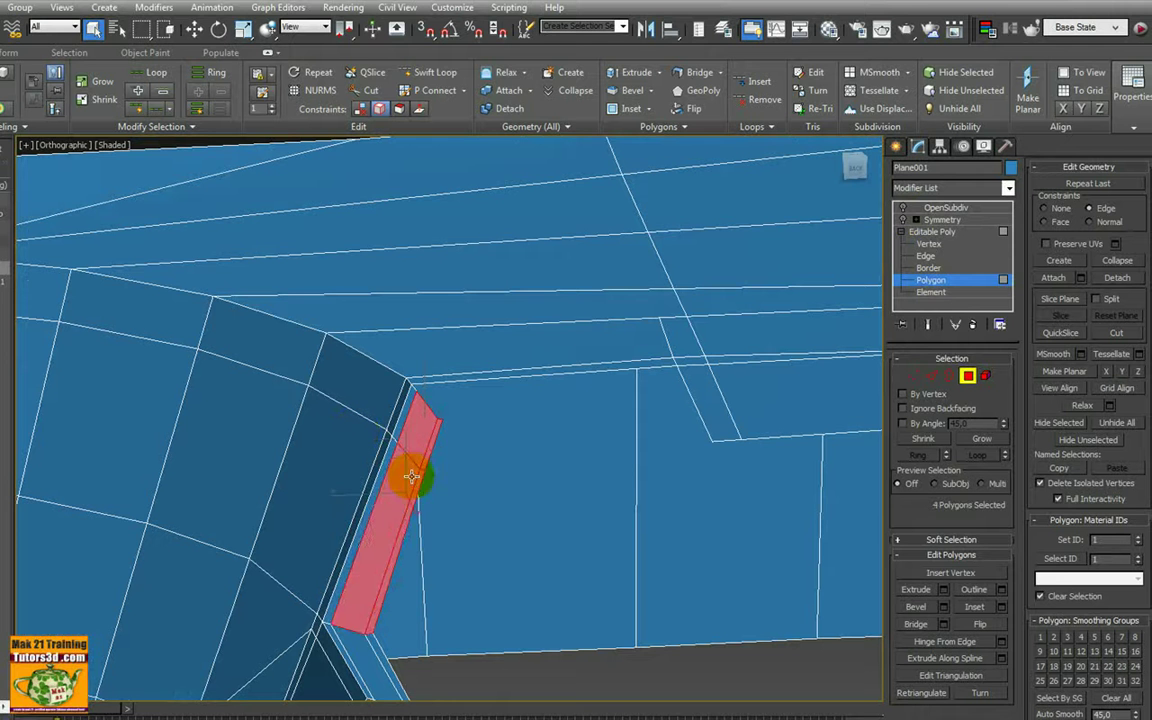
{"action": "left_click", "coordinate": [404, 411], "text": "ctrl"}
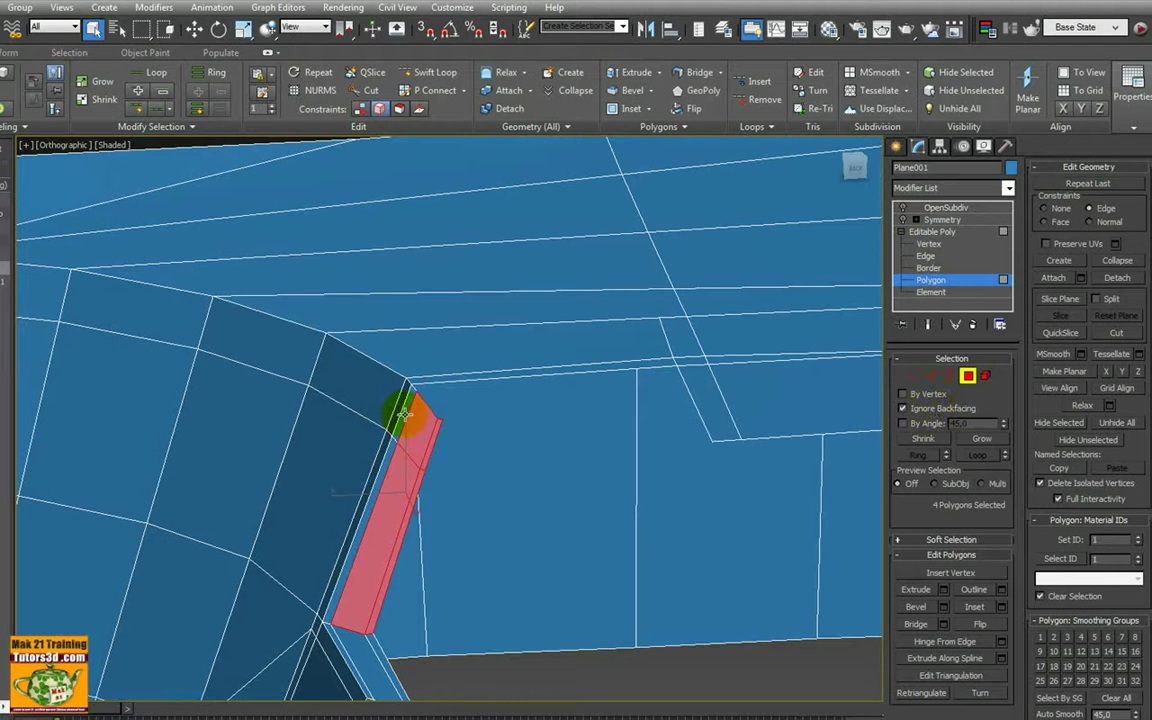
{"action": "left_click", "coordinate": [385, 462], "text": "ctrl"}
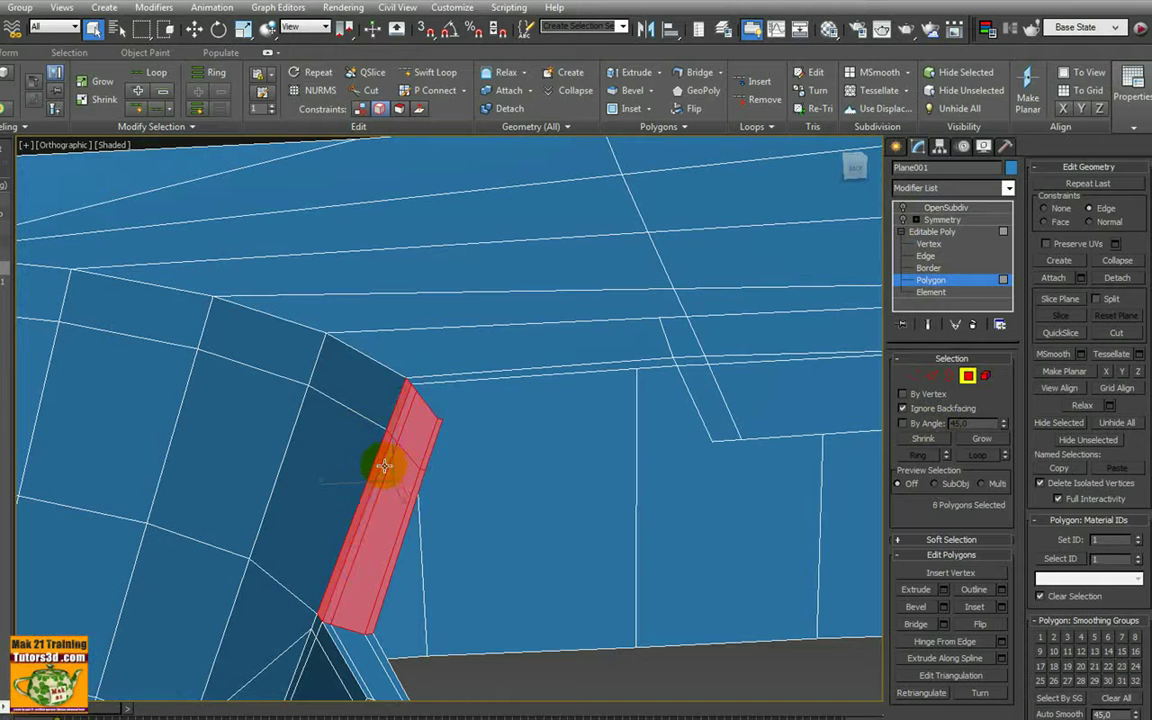
{"action": "left_click", "coordinate": [363, 601], "text": "ctrl"}
{"action": "key", "text": "Delete"}
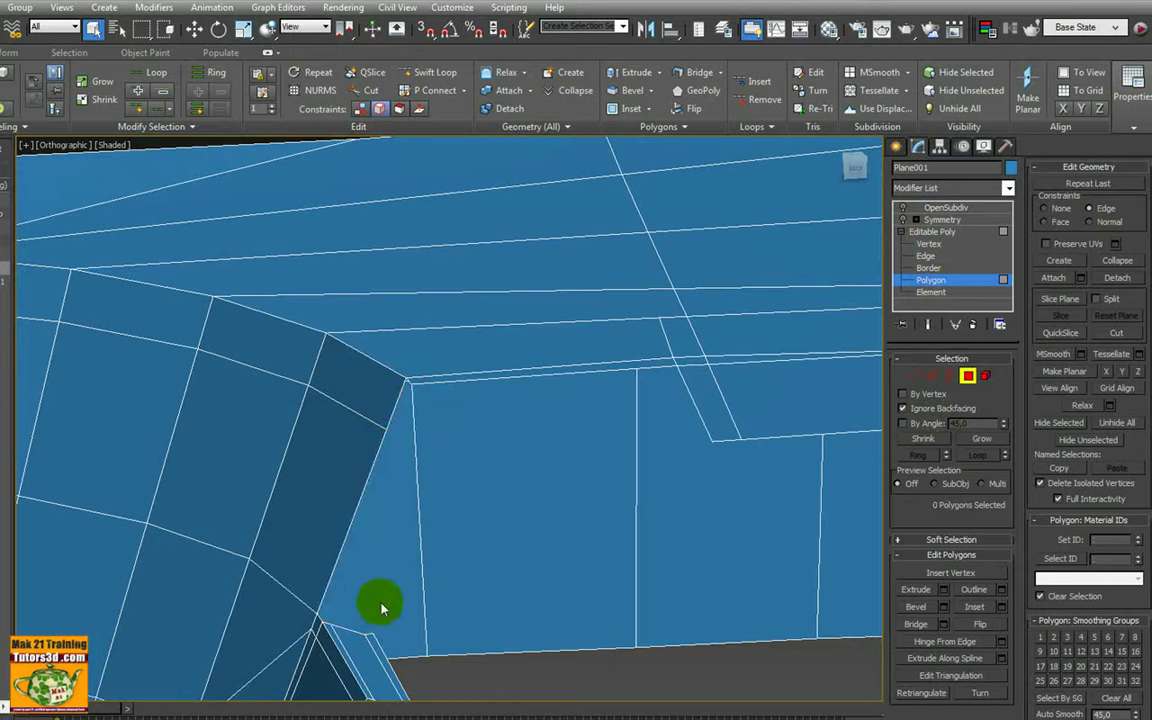
Delete the small face strip at the hole's bottom-left and select the lower rim strip
{"action": "middle_click_drag", "start_coordinate": [381, 605], "coordinate": [330, 655], "text": "alt"}
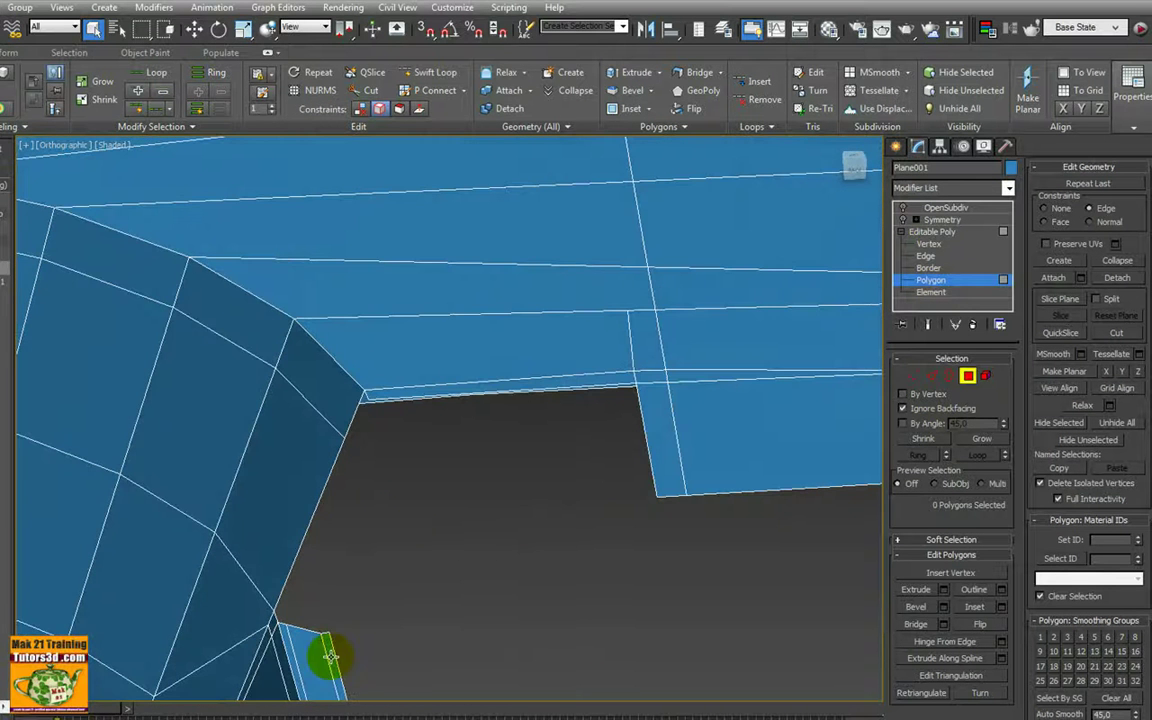
{"action": "left_click", "coordinate": [310, 656]}
{"action": "left_click", "coordinate": [290, 657], "text": "ctrl"}
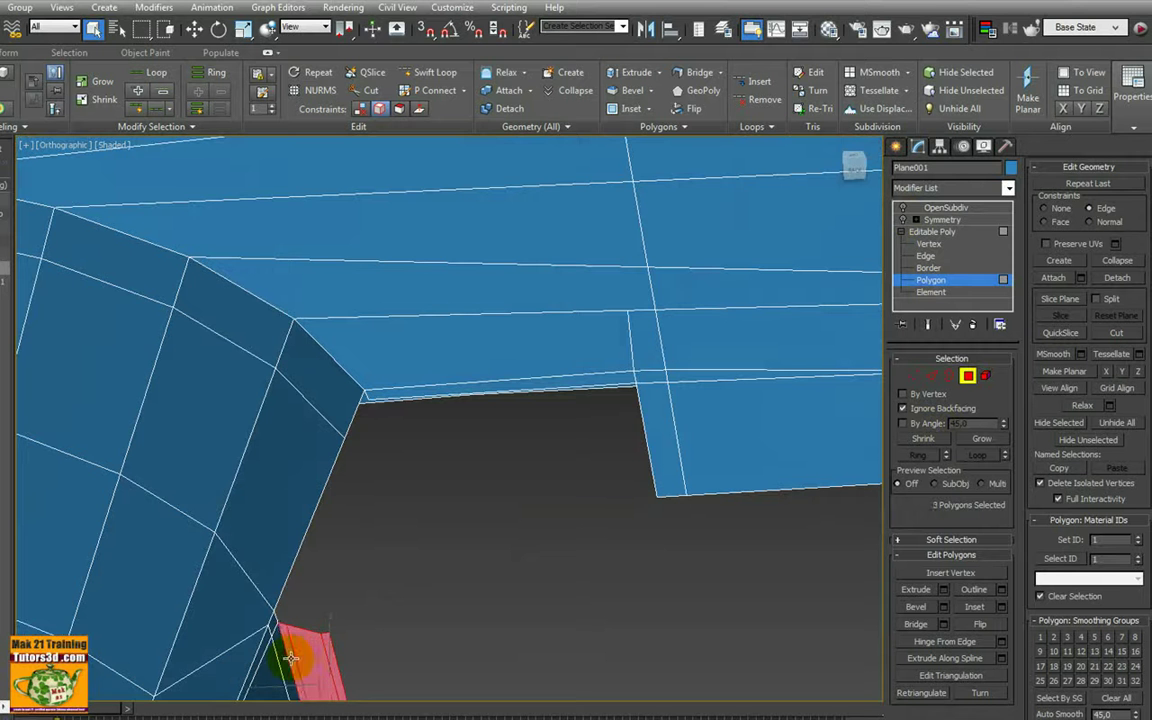
{"action": "key", "text": "Delete"}
{"action": "mouse_move", "coordinate": [399, 575]}
{"action": "middle_mouse_down", "text": "alt"}
{"action": "mouse_move", "coordinate": [495, 488]}
{"action": "mouse_move", "coordinate": [488, 470]}
{"action": "mouse_move", "coordinate": [504, 447]}
{"action": "middle_mouse_up", "text": "alt"}
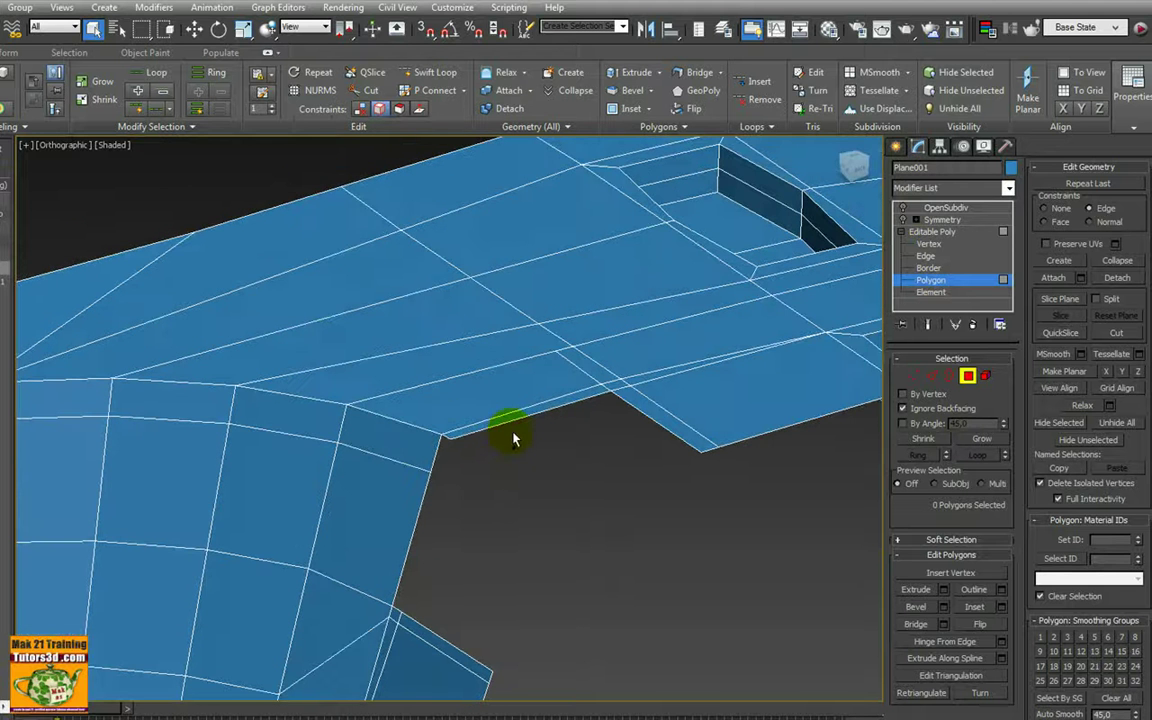
{"action": "left_click", "coordinate": [511, 418]}
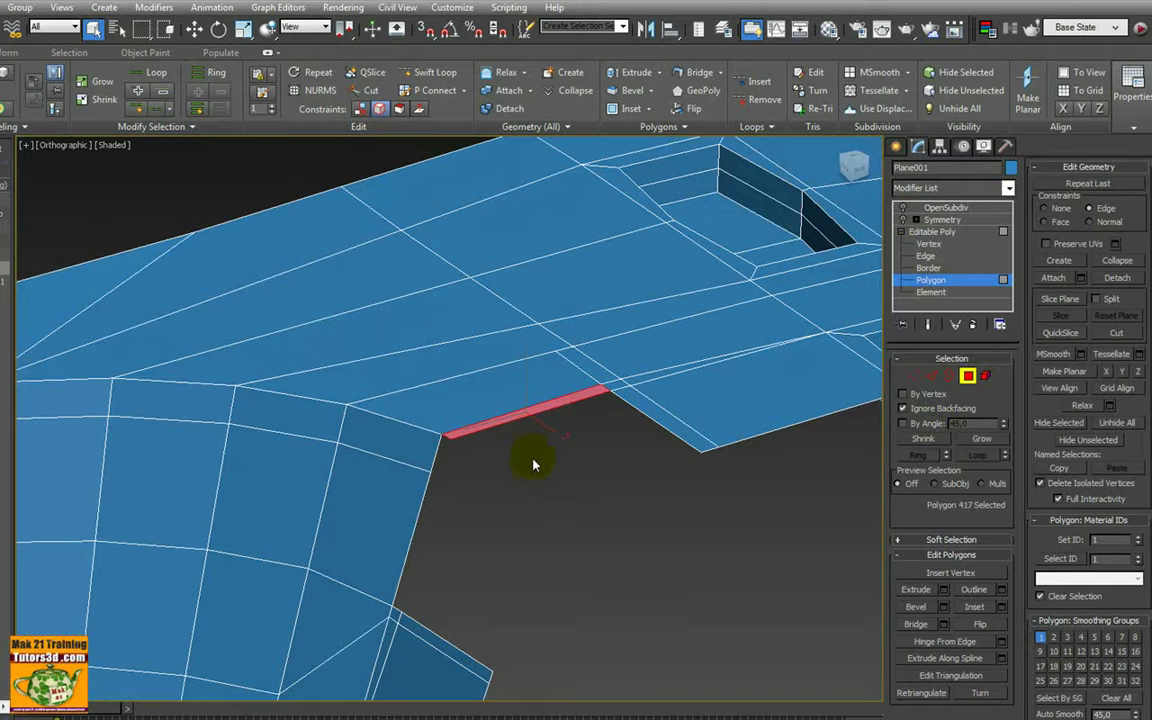
{"action": "scroll", "coordinate": [533, 463], "scroll_direction": "up", "scroll_amount": 2}
Bridge the two open edges at the notch corner with a new polygon strip
{"action": "middle_click_drag", "start_coordinate": [625, 406], "coordinate": [688, 341]}
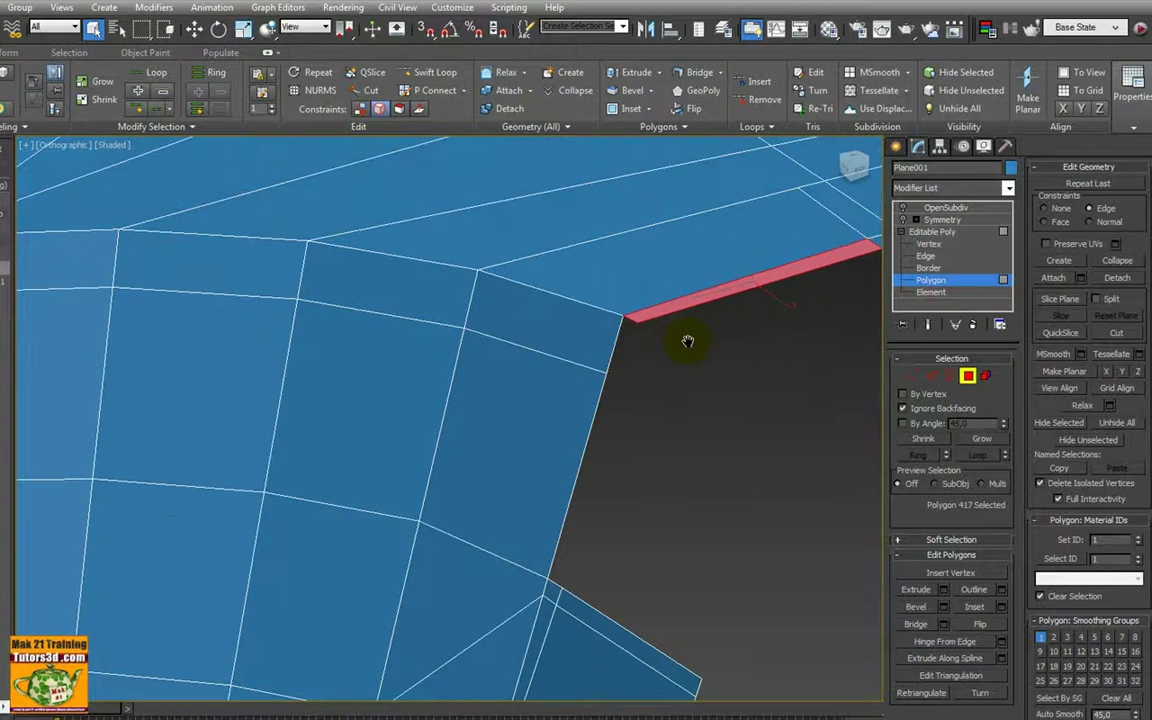
{"action": "left_click", "coordinate": [928, 378]}
{"action": "left_click", "coordinate": [630, 322]}
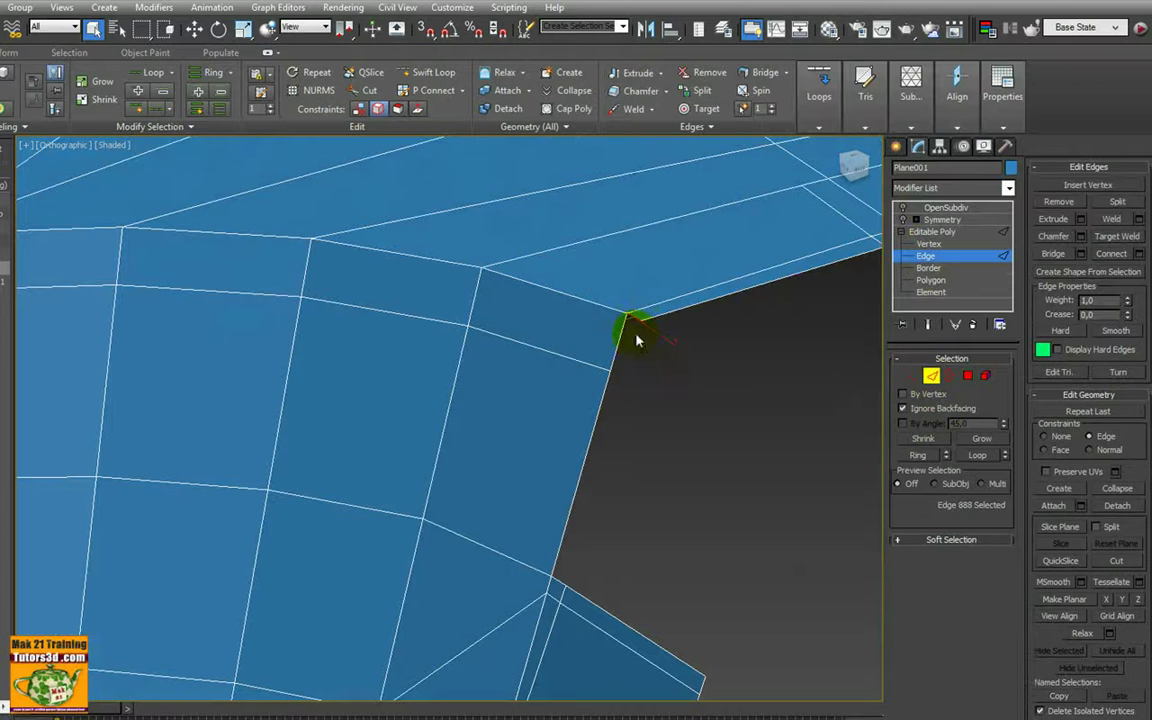
{"action": "left_click", "coordinate": [558, 589], "text": "ctrl"}
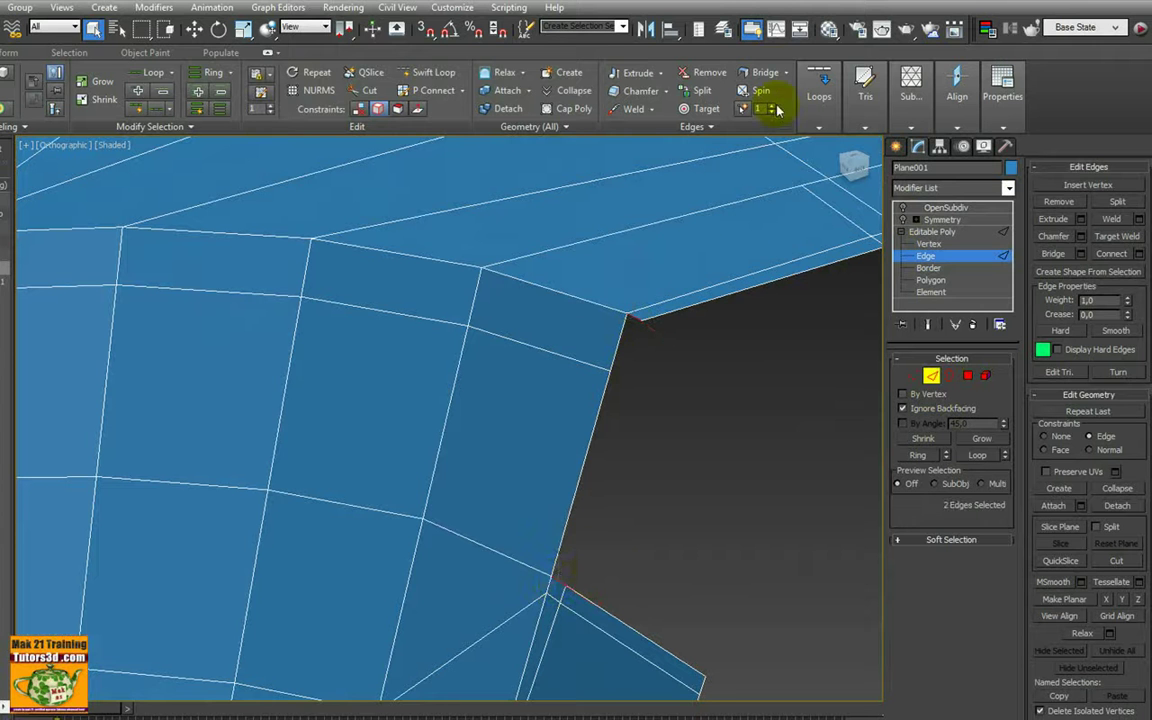
{"action": "left_click", "coordinate": [765, 73]}
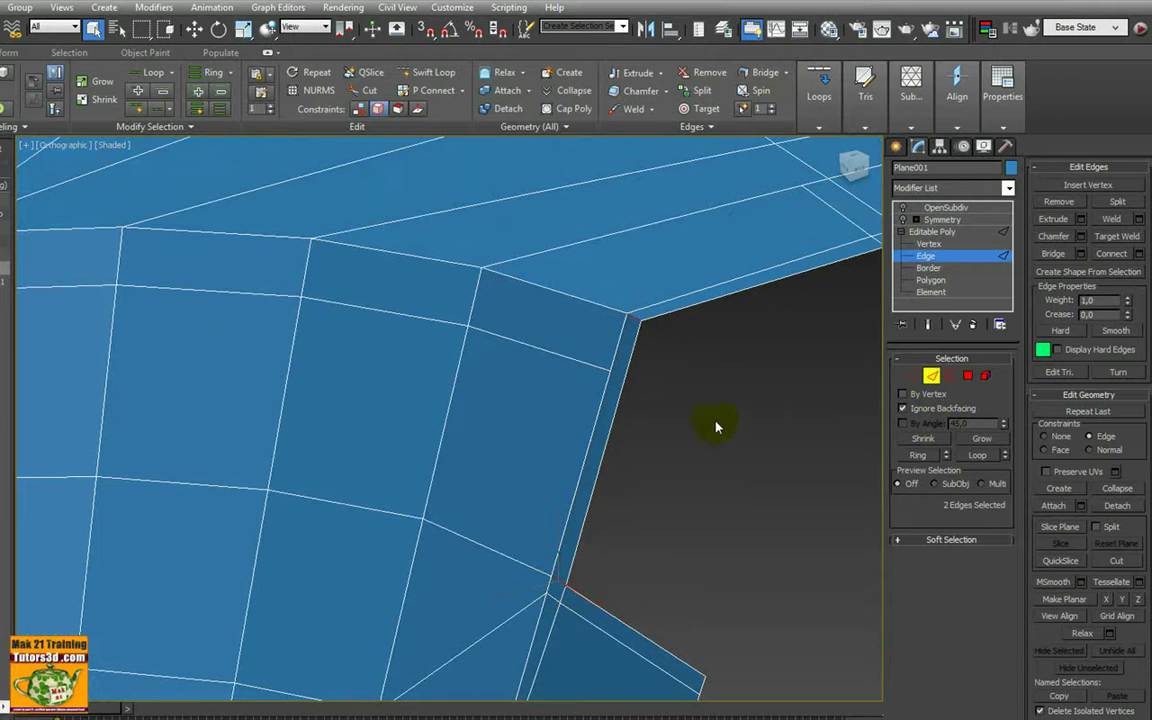
Cut a new edge from the rim edge across the bridged strip
{"action": "key", "text": "alt+c"}
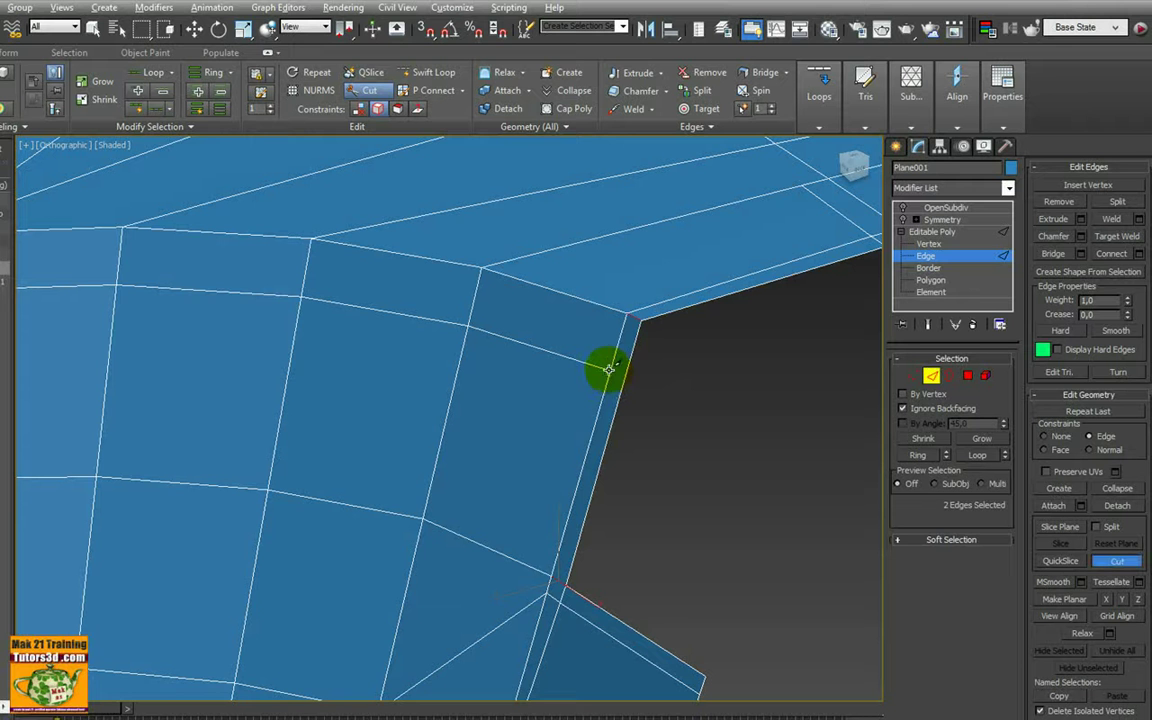
{"action": "right_click", "coordinate": [628, 405]}
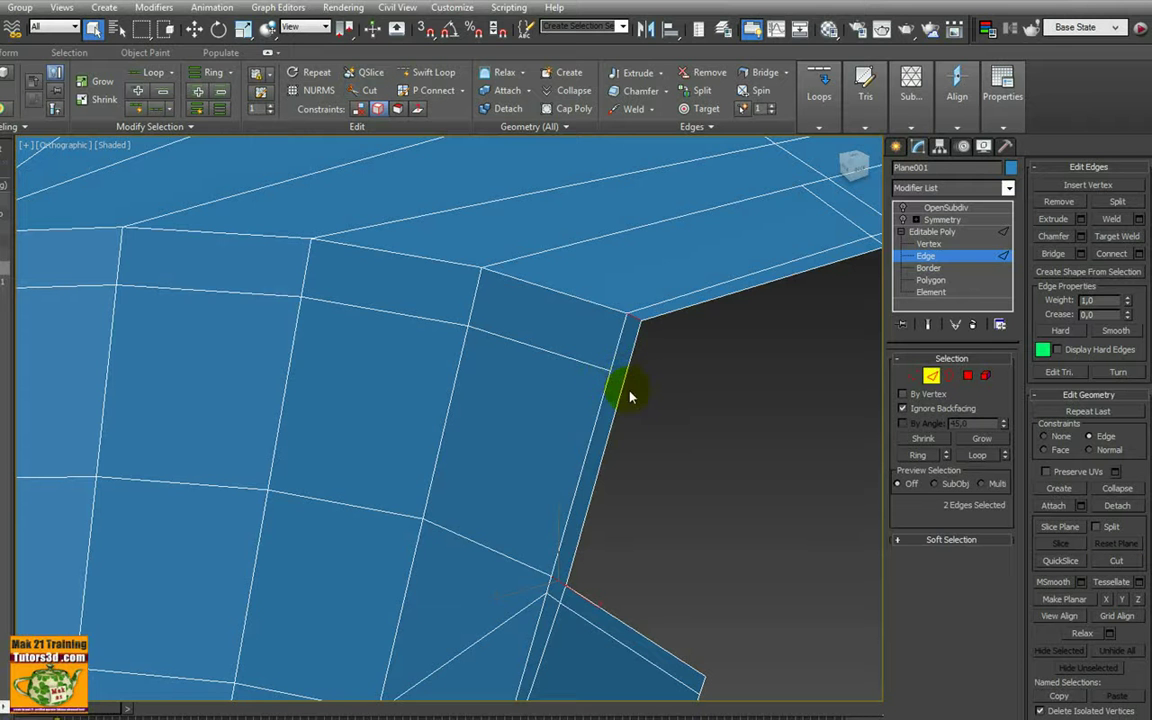
{"action": "scroll", "coordinate": [628, 397], "scroll_direction": "up", "scroll_amount": 2}
{"action": "key", "text": "alt+c"}
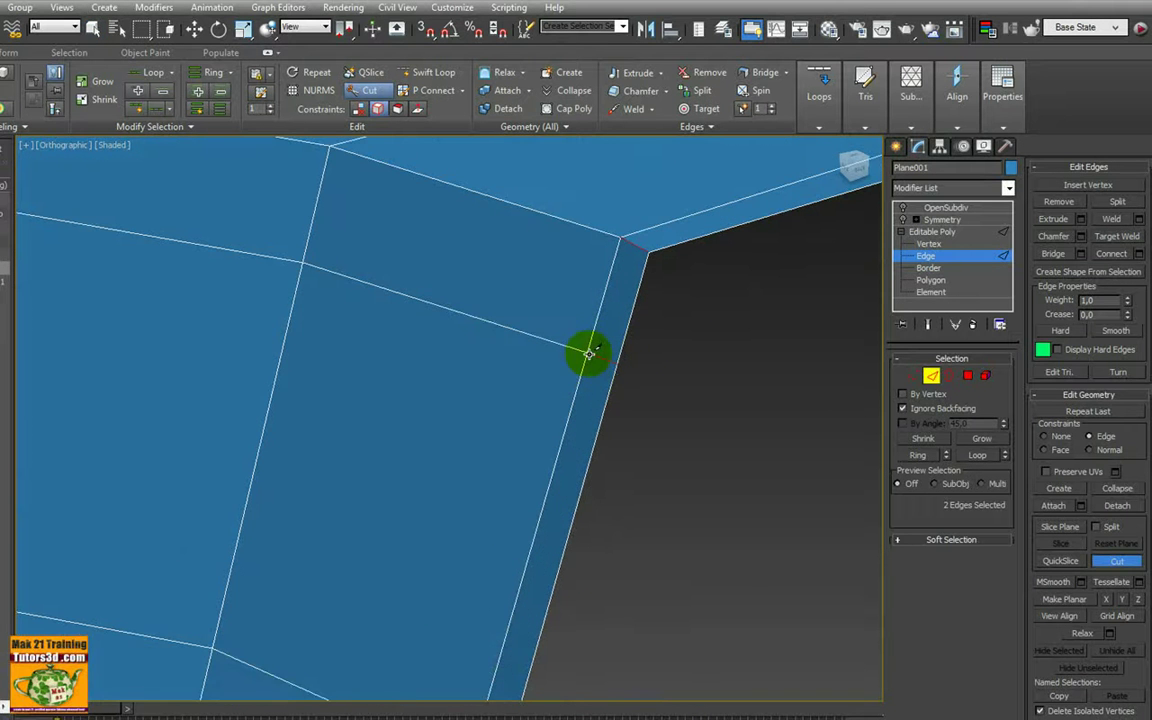
{"action": "left_click", "coordinate": [589, 353]}
{"action": "middle_click_drag", "start_coordinate": [656, 257], "coordinate": [541, 601]}
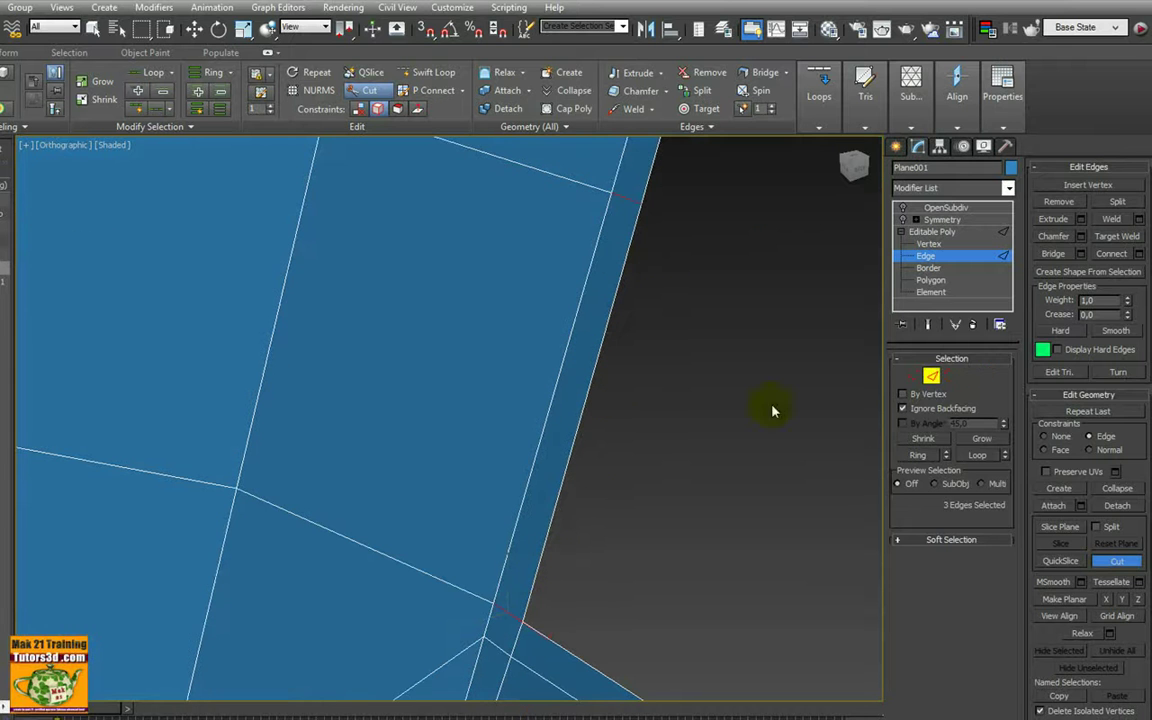
{"action": "left_click", "coordinate": [912, 378]}
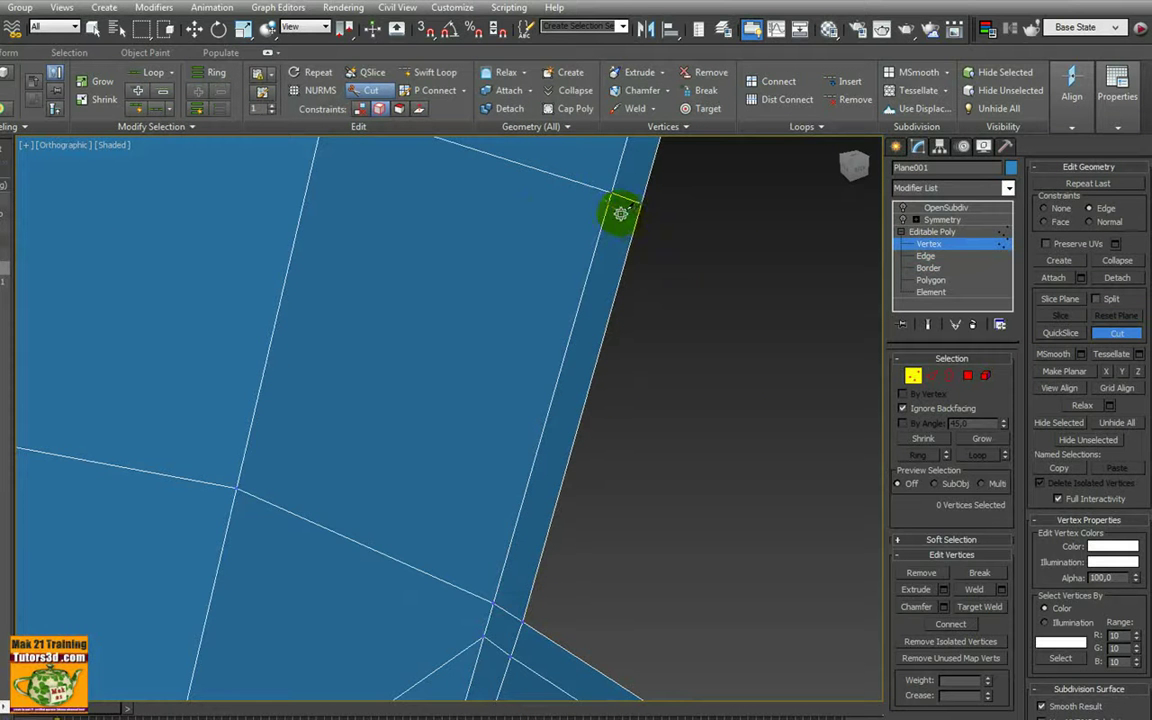
Weld the two overlapping top-corner vertices into one, taking the count from 622 to 621
{"action": "right_click", "coordinate": [663, 257]}
{"action": "left_click_drag", "start_coordinate": [600, 224], "coordinate": [625, 219]}
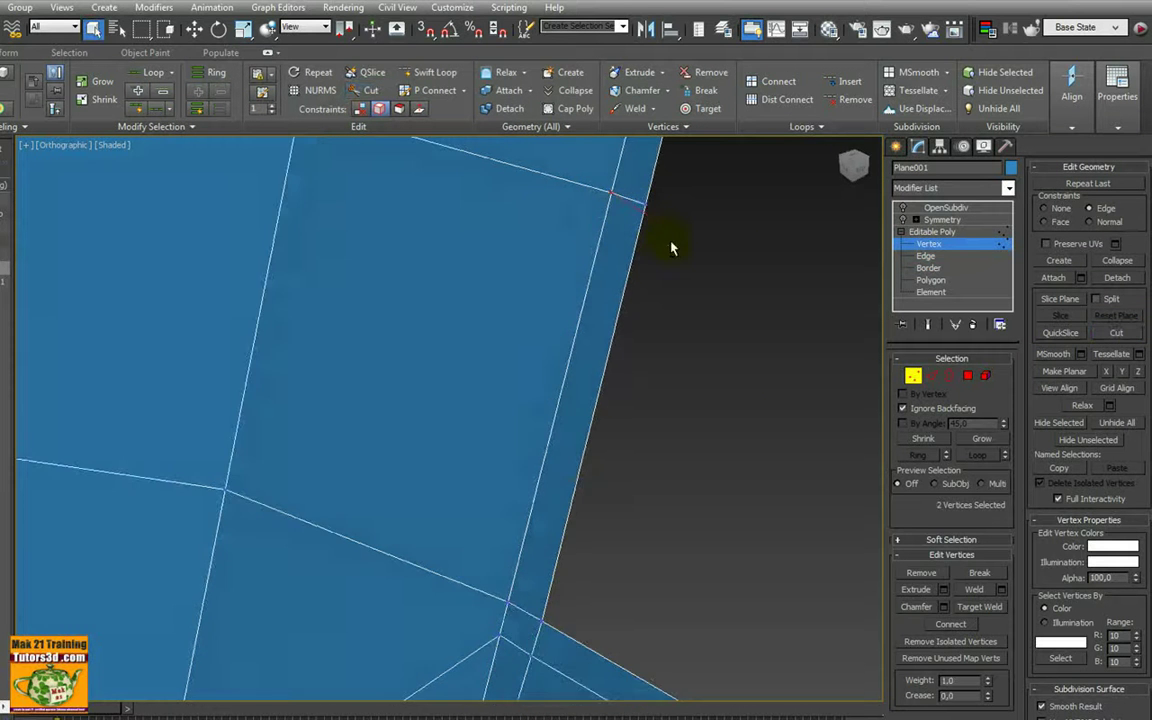
{"action": "middle_click_drag", "start_coordinate": [625, 219], "coordinate": [709, 308], "text": "alt"}
{"action": "right_click", "coordinate": [709, 308]}
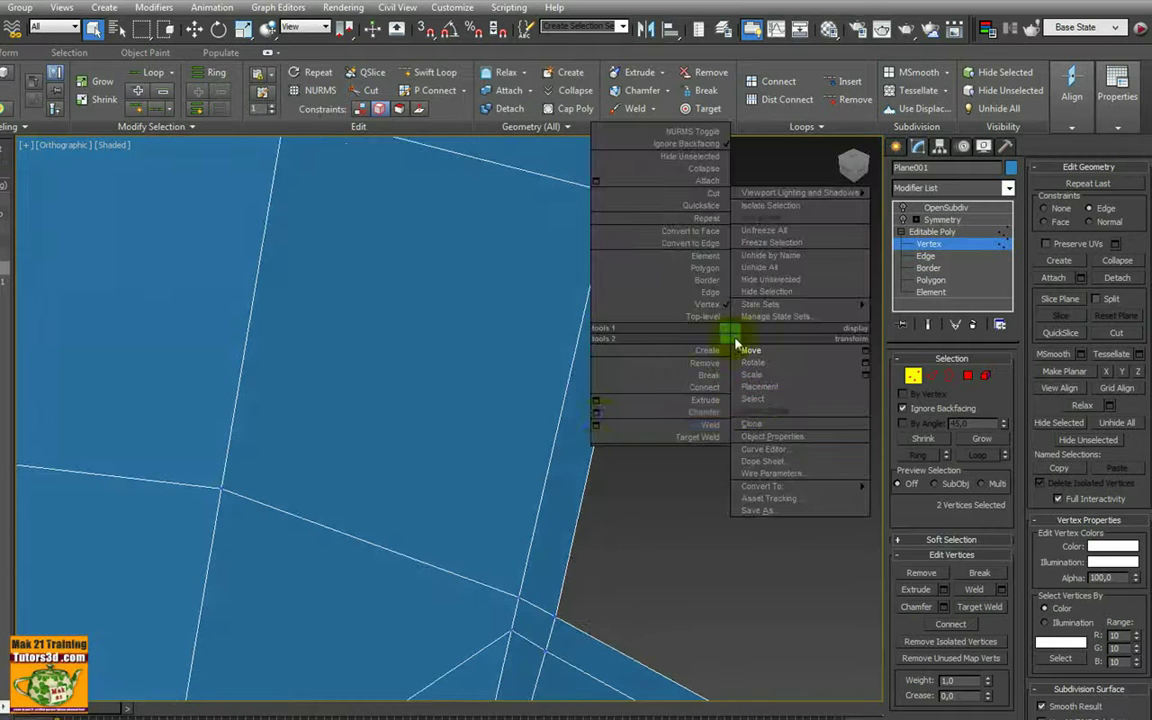
{"action": "left_click", "coordinate": [600, 428]}
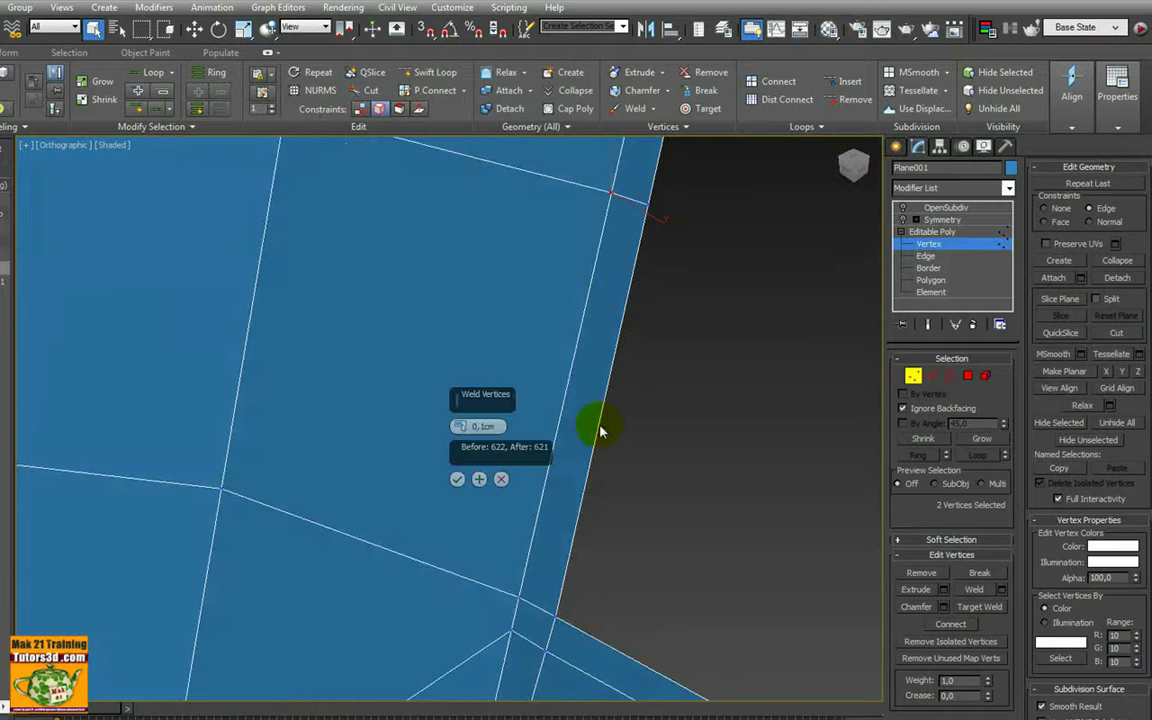
{"action": "left_click", "coordinate": [457, 479]}
Zoom around the notch, briefly try the Cut tool, and shift the view across the notch
{"action": "scroll", "coordinate": [622, 386], "scroll_direction": "down", "scroll_amount": 3}
{"action": "scroll", "coordinate": [586, 403], "scroll_direction": "down", "scroll_amount": 2}
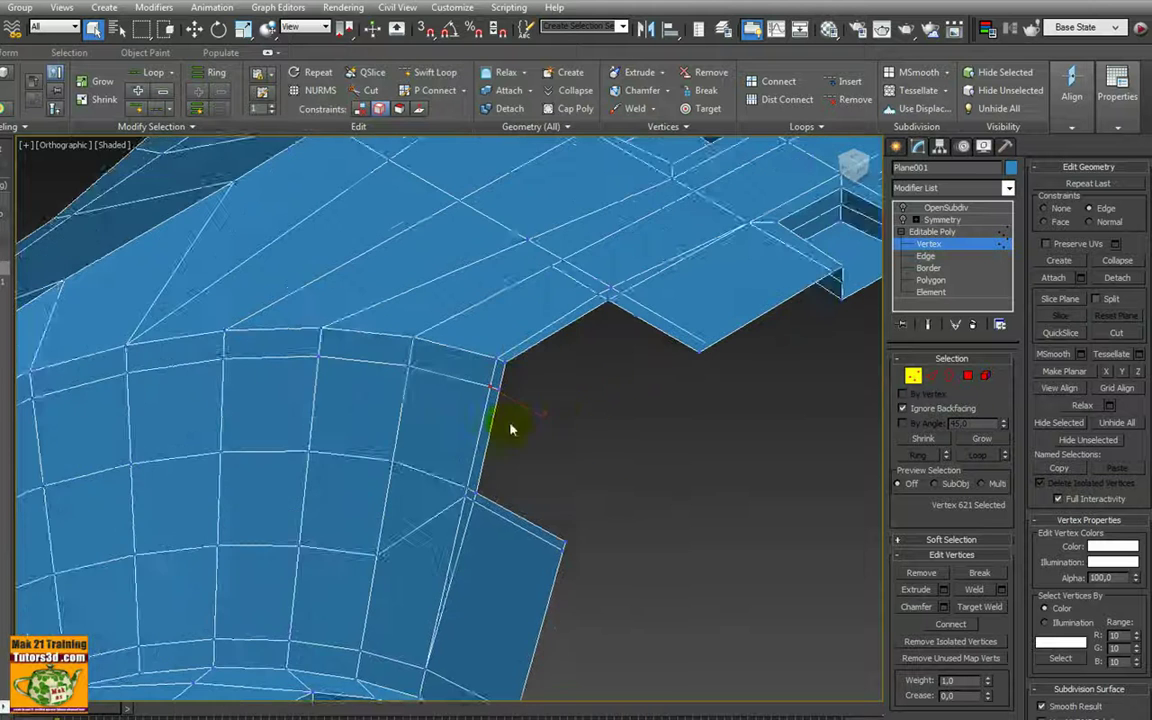
{"action": "scroll", "coordinate": [509, 427], "scroll_direction": "up", "scroll_amount": 1}
{"action": "scroll", "coordinate": [522, 431], "scroll_direction": "up", "scroll_amount": 2}
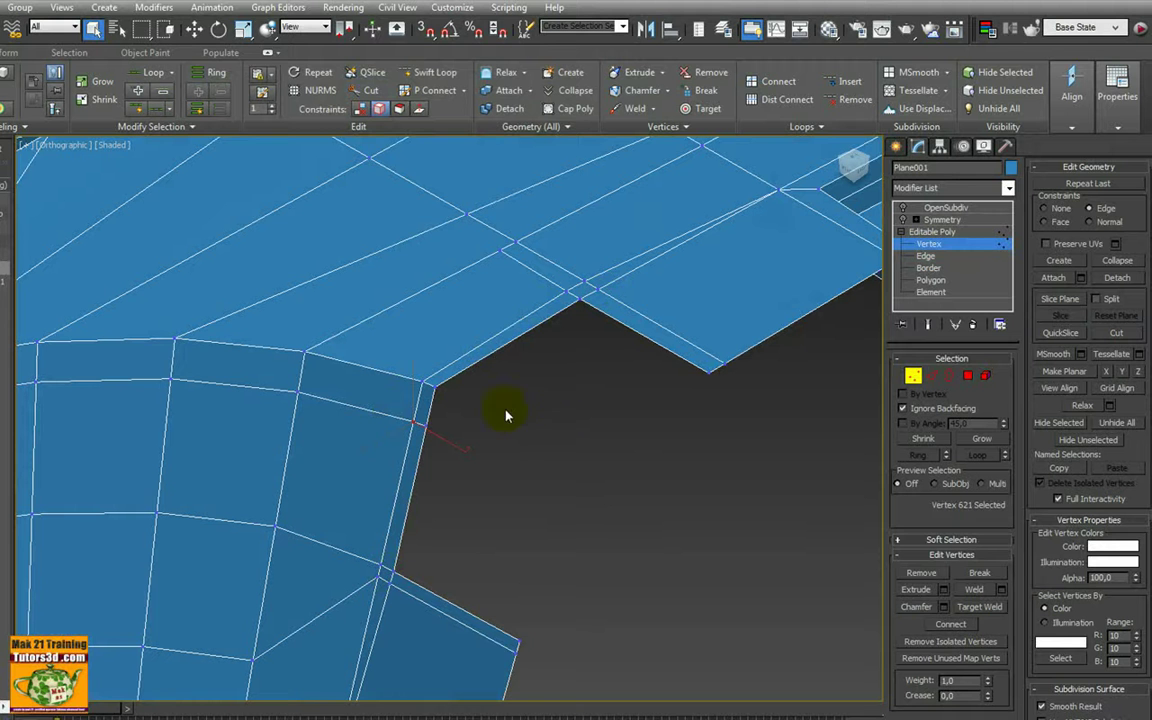
{"action": "key", "text": "alt+c"}
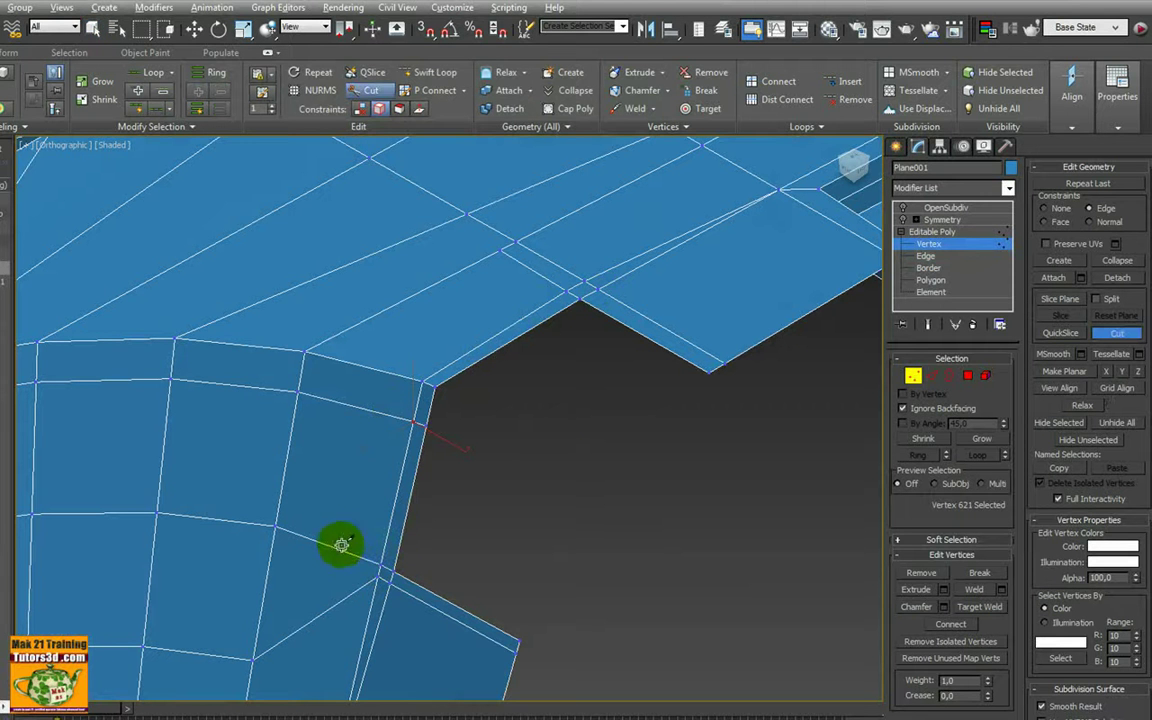
{"action": "right_click", "coordinate": [535, 309]}
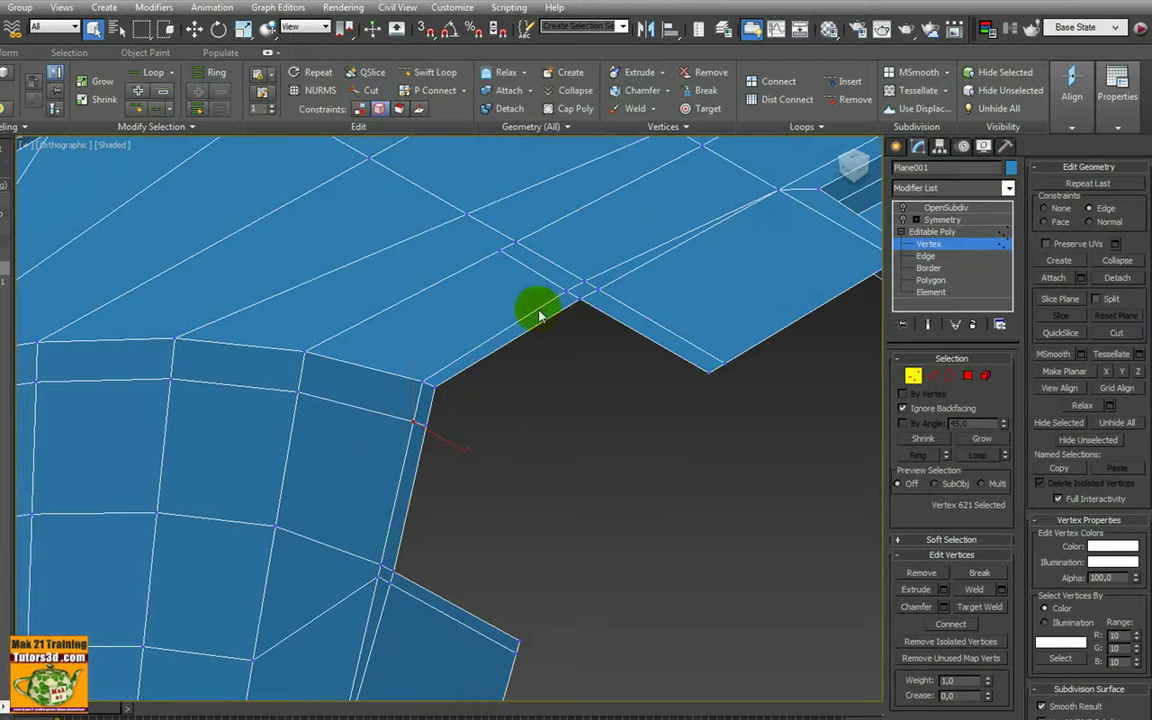
{"action": "mouse_move", "coordinate": [535, 309]}
{"action": "middle_mouse_down"}
{"action": "mouse_move", "coordinate": [517, 342]}
{"action": "mouse_move", "coordinate": [560, 332]}
{"action": "middle_mouse_up"}
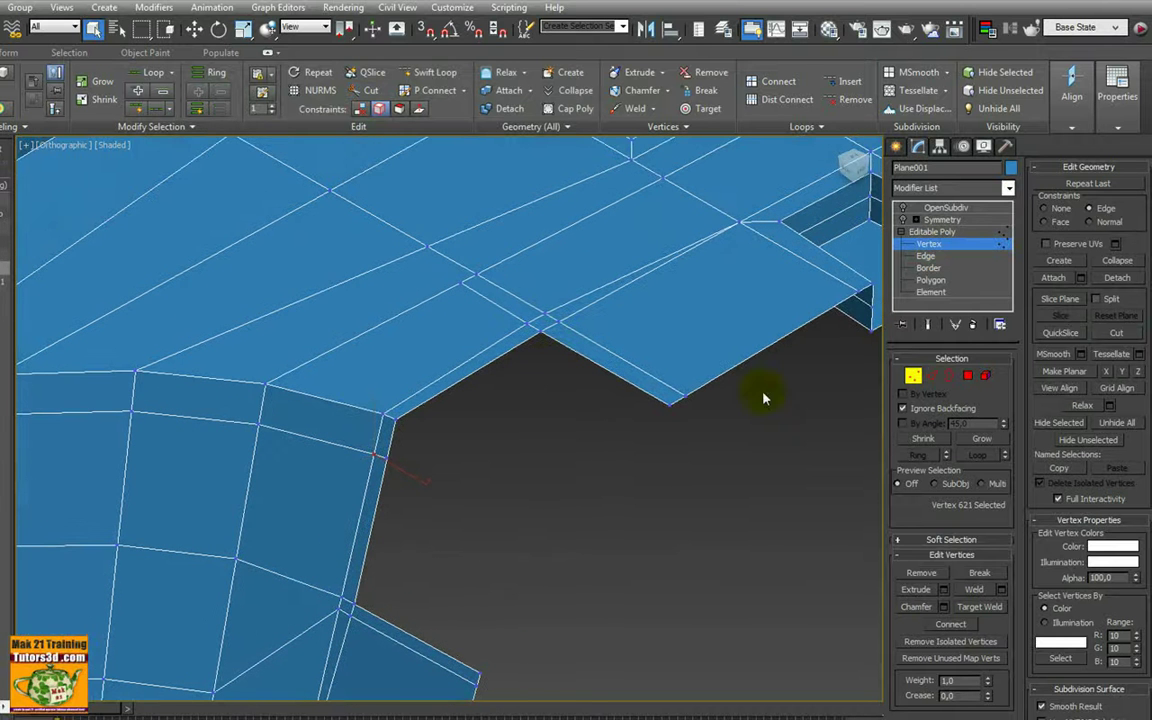
At Edge level, select the notch rim edges and activate Select and Move
{"action": "left_click", "coordinate": [931, 375]}
{"action": "left_click", "coordinate": [640, 373]}
{"action": "left_click", "coordinate": [500, 354], "text": "ctrl"}
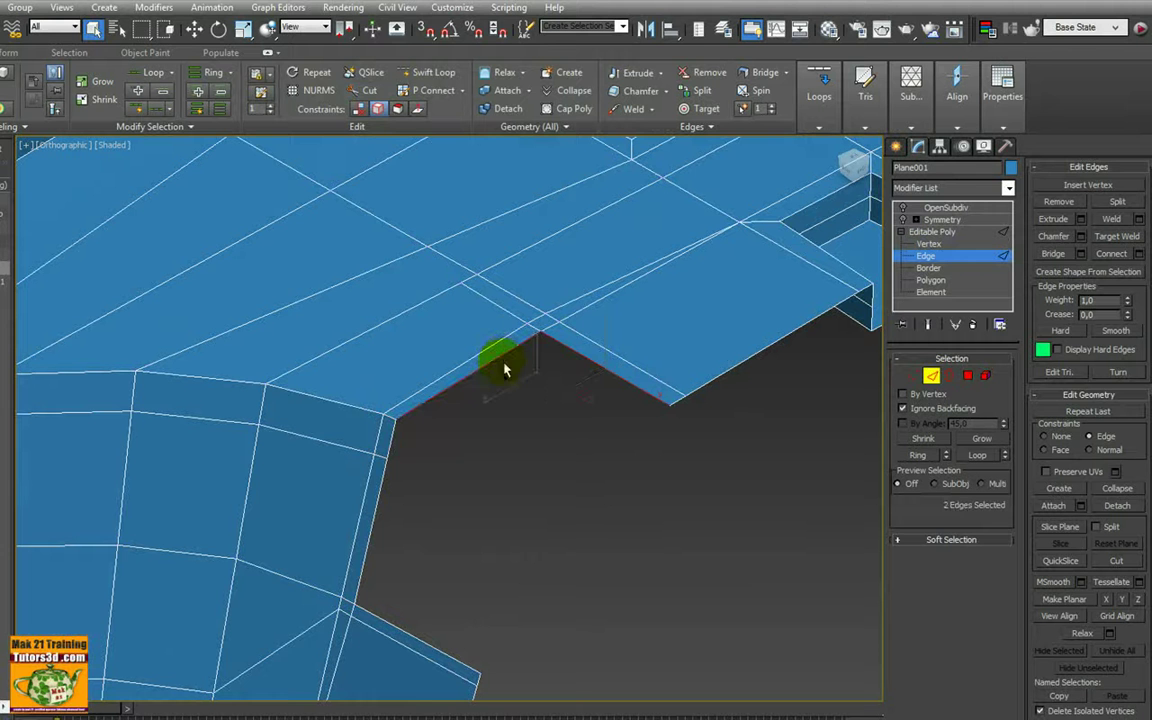
{"action": "left_click", "coordinate": [379, 492], "text": "ctrl"}
{"action": "left_click", "coordinate": [372, 610], "text": "ctrl"}
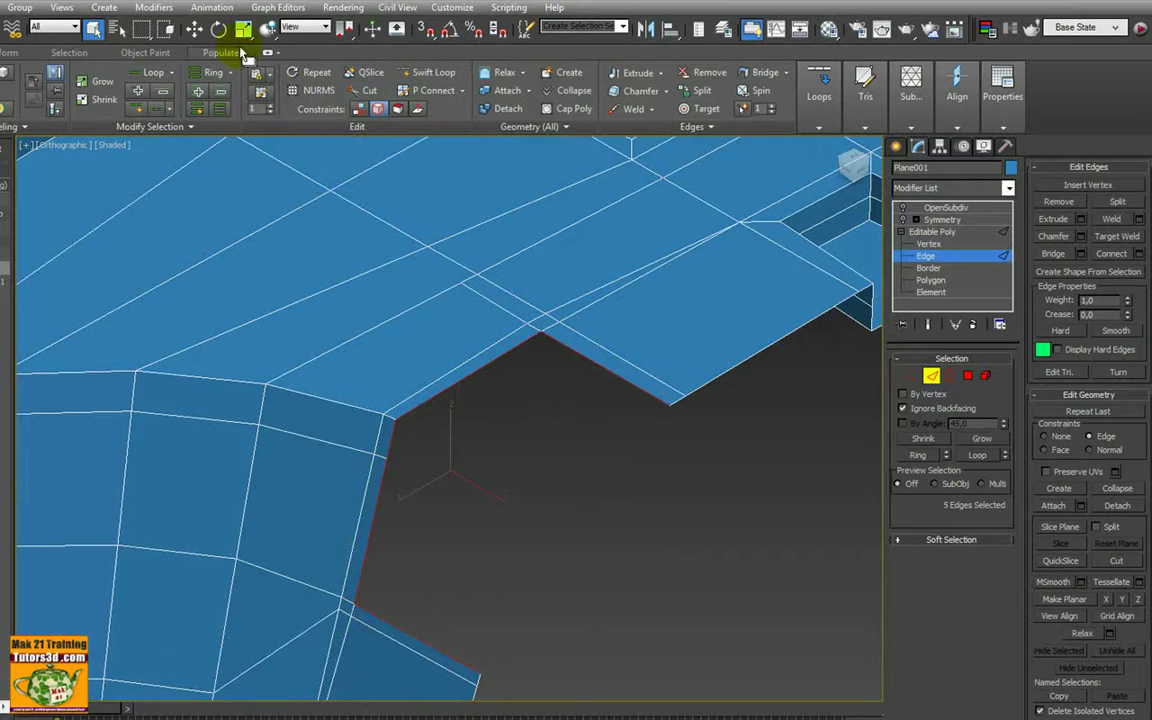
{"action": "left_click", "coordinate": [194, 29]}
{"action": "left_click", "coordinate": [194, 29]}
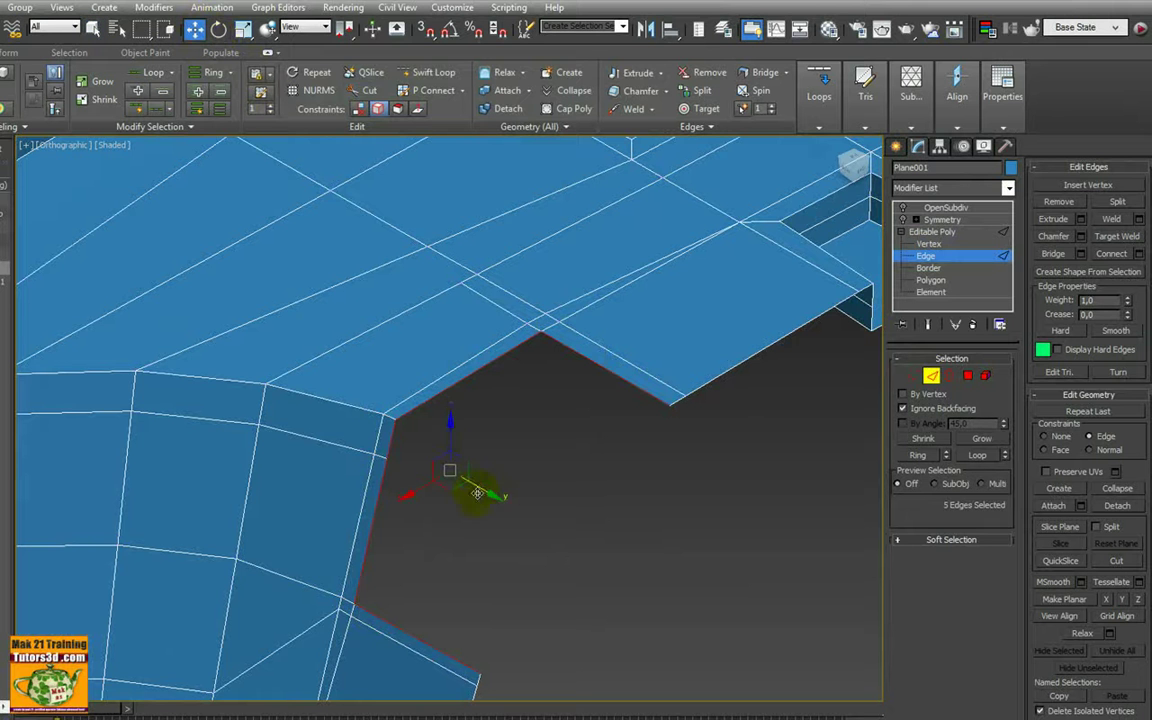
Shift-drag the notch edges to extrude a thin strip of wall faces and nudge it into place
{"action": "left_click_drag", "start_coordinate": [451, 440], "coordinate": [453, 445]}
{"action": "left_click_drag", "start_coordinate": [444, 392], "coordinate": [451, 443], "text": "shift"}
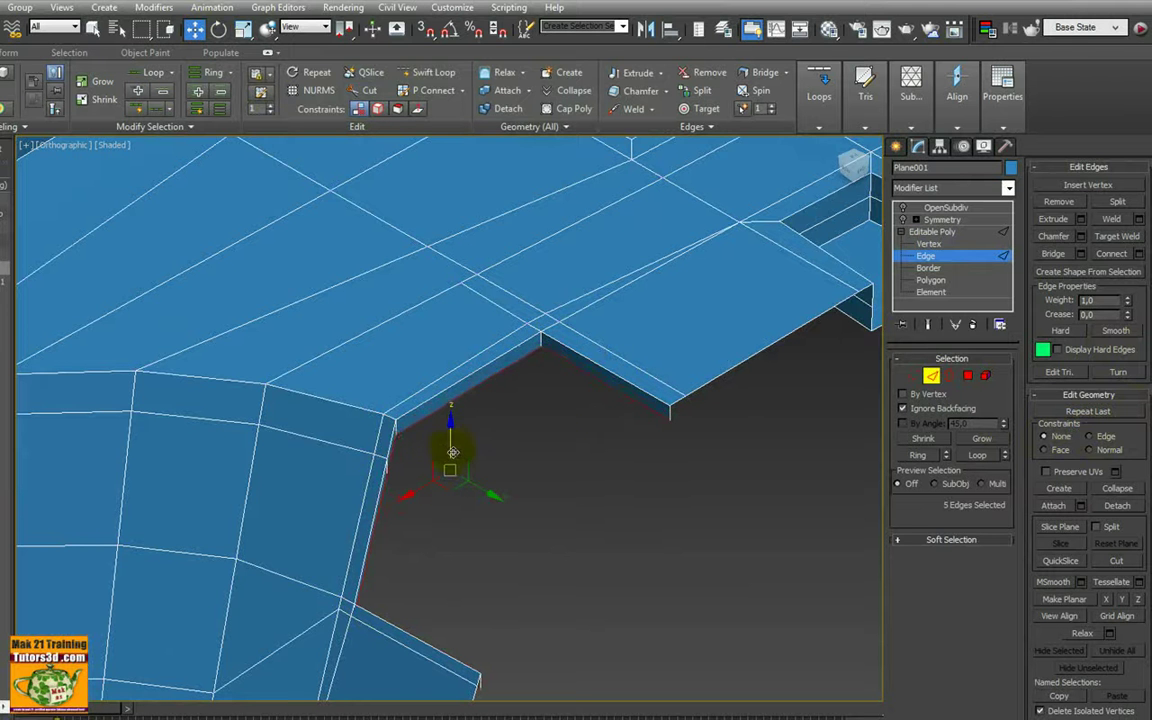
{"action": "left_click_drag", "start_coordinate": [451, 443], "coordinate": [505, 462]}
{"action": "mouse_move", "coordinate": [505, 462]}
{"action": "middle_mouse_down", "text": "alt"}
{"action": "mouse_move", "coordinate": [442, 462]}
{"action": "mouse_move", "coordinate": [469, 465]}
{"action": "middle_mouse_up", "text": "alt"}
{"action": "left_click_drag", "start_coordinate": [469, 465], "coordinate": [469, 452]}
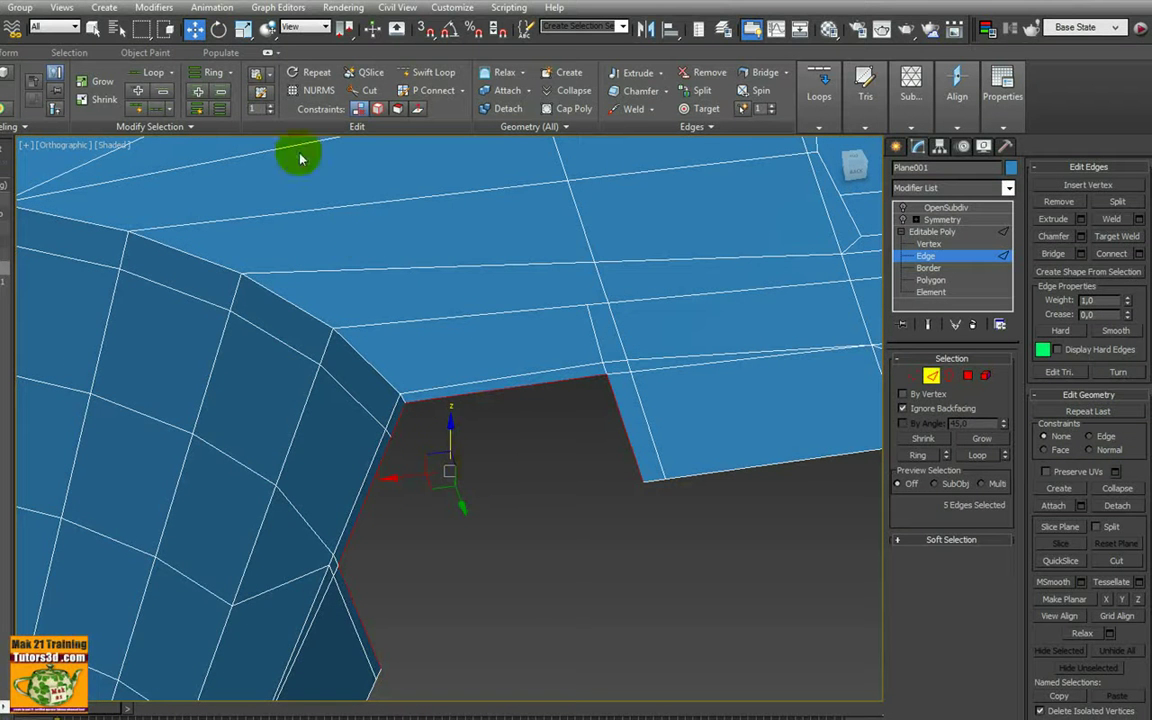
{"action": "left_click_drag", "start_coordinate": [414, 477], "coordinate": [458, 456], "text": "shift"}
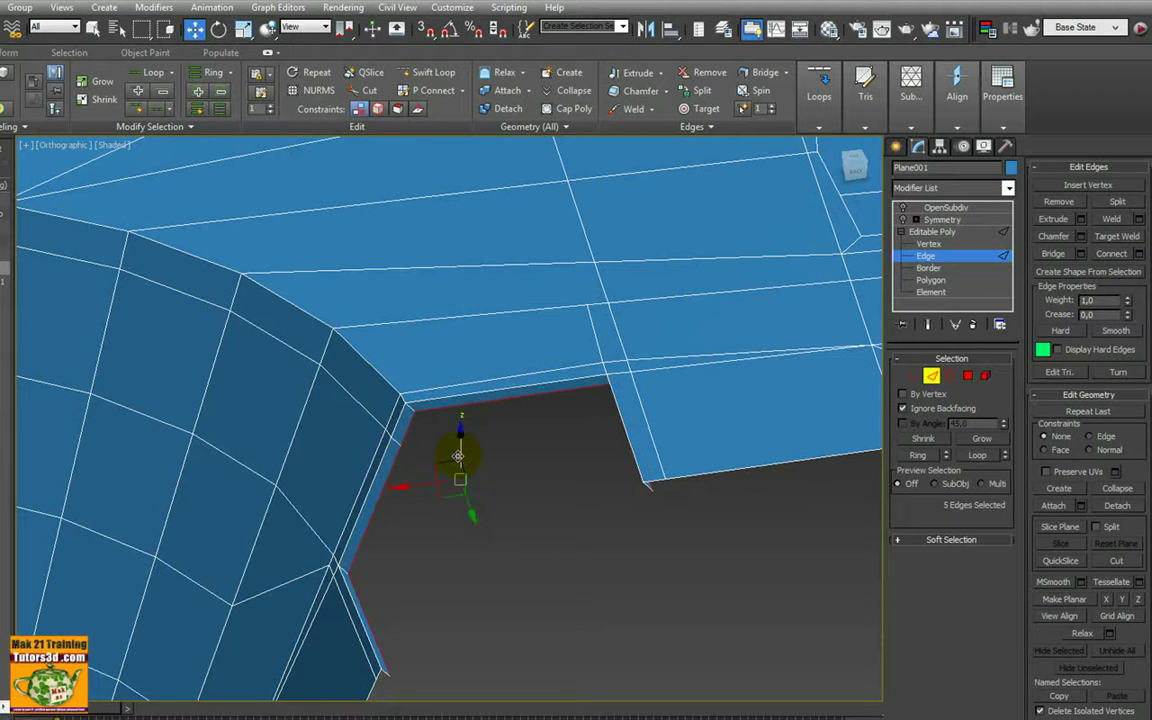
{"action": "mouse_move", "coordinate": [458, 456]}
{"action": "middle_mouse_down", "text": "alt"}
{"action": "mouse_move", "coordinate": [514, 432]}
{"action": "mouse_move", "coordinate": [491, 411]}
{"action": "mouse_move", "coordinate": [876, 418]}
{"action": "middle_mouse_up", "text": "alt"}
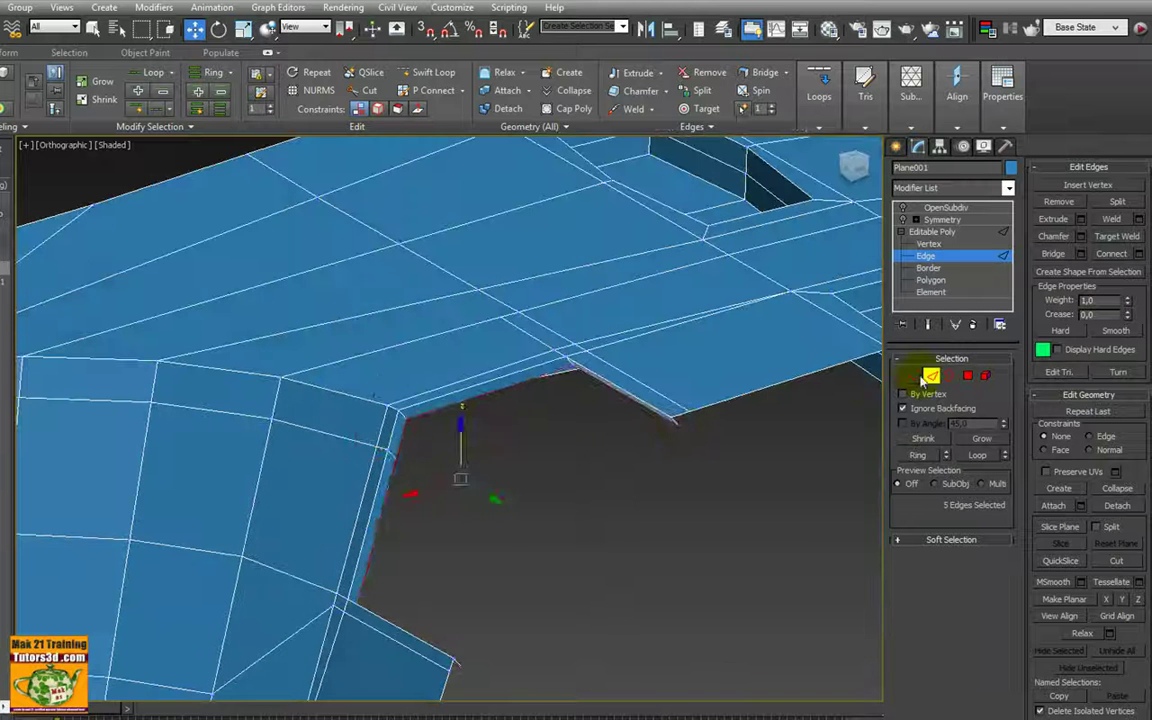
Select the two vertices at the end of the new notch strip
{"action": "left_click", "coordinate": [913, 376]}
{"action": "left_click", "coordinate": [676, 419]}
{"action": "left_click", "coordinate": [567, 361], "text": "ctrl"}
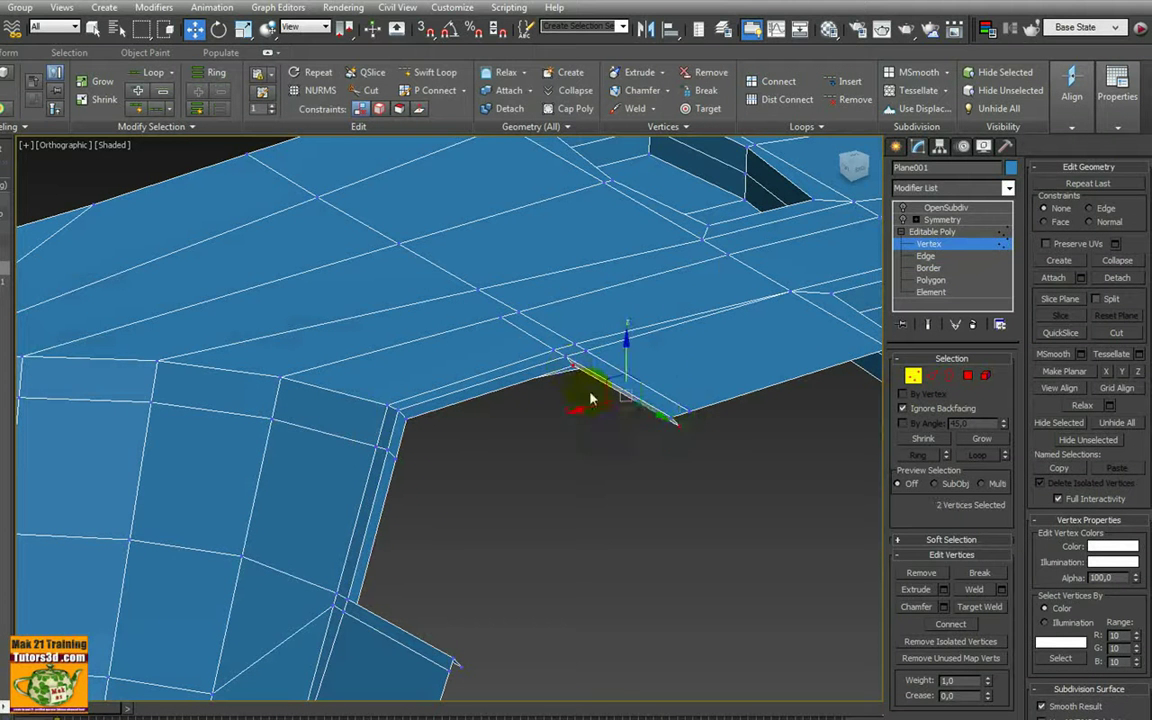
{"action": "mouse_move", "coordinate": [588, 404]}
{"action": "middle_mouse_down", "text": "alt"}
{"action": "mouse_move", "coordinate": [636, 384]}
{"action": "mouse_move", "coordinate": [527, 411]}
{"action": "mouse_move", "coordinate": [563, 406]}
{"action": "mouse_move", "coordinate": [548, 409]}
{"action": "middle_mouse_up", "text": "alt"}
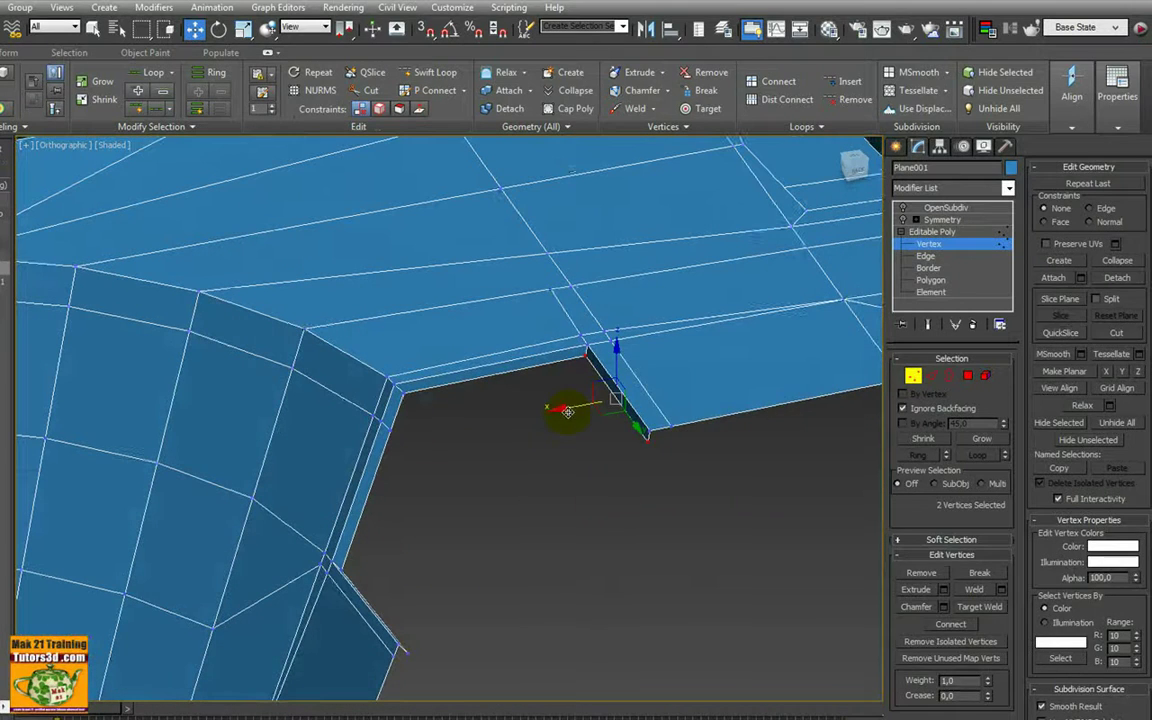
Shift-drag the cut-out border edges down into a wall and pick its lower-left corner vertex
{"action": "left_click", "coordinate": [932, 375], "text": "ctrl"}
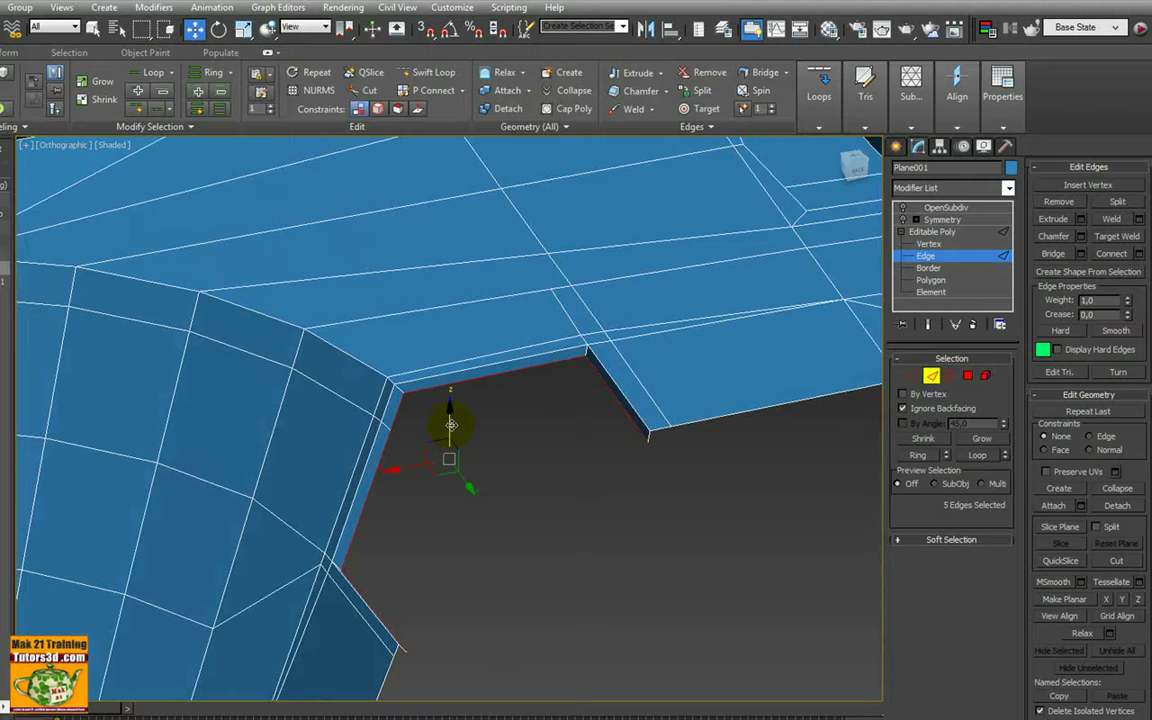
{"action": "left_click_drag", "start_coordinate": [450, 425], "coordinate": [450, 441], "text": "shift"}
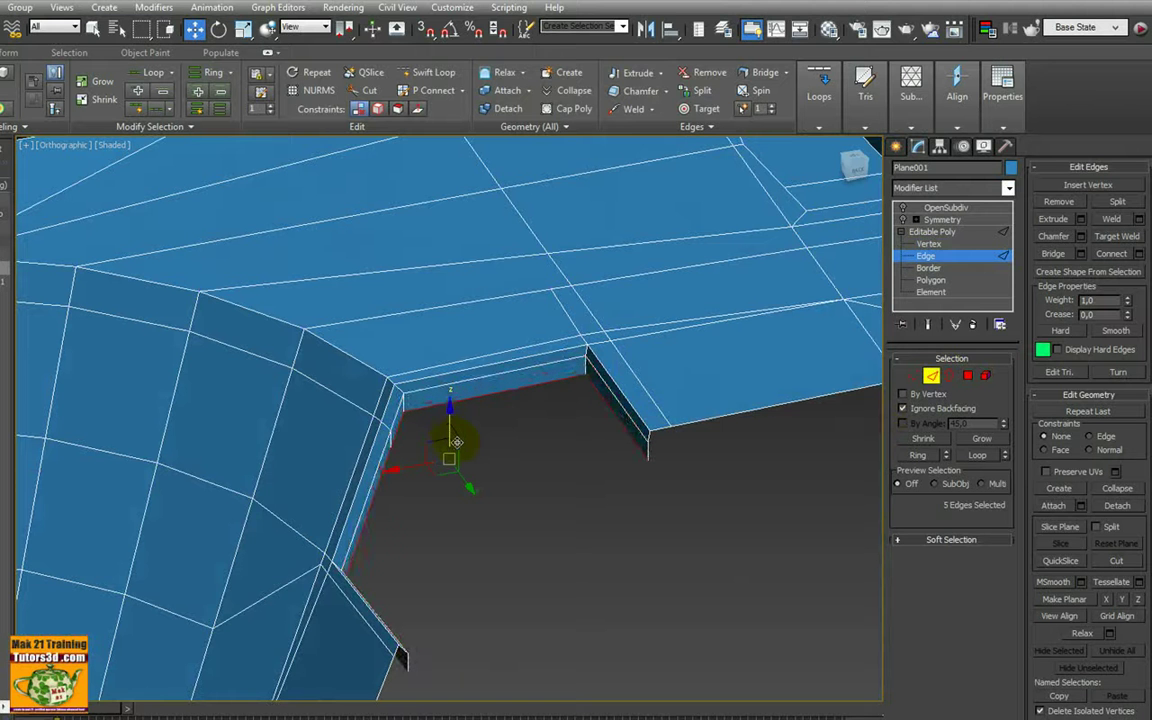
{"action": "mouse_move", "coordinate": [525, 360]}
{"action": "middle_mouse_down", "text": "alt"}
{"action": "mouse_move", "coordinate": [438, 444]}
{"action": "mouse_move", "coordinate": [574, 446]}
{"action": "middle_mouse_up", "text": "alt"}
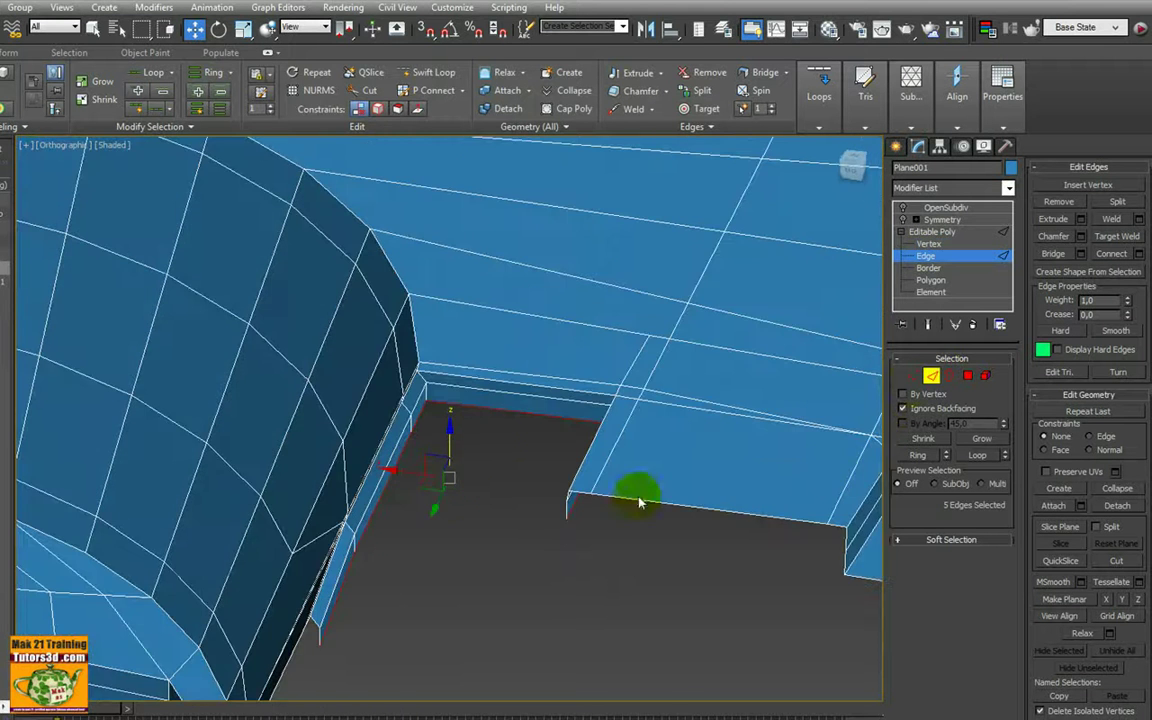
{"action": "key", "text": "1"}
{"action": "left_click", "coordinate": [318, 640]}
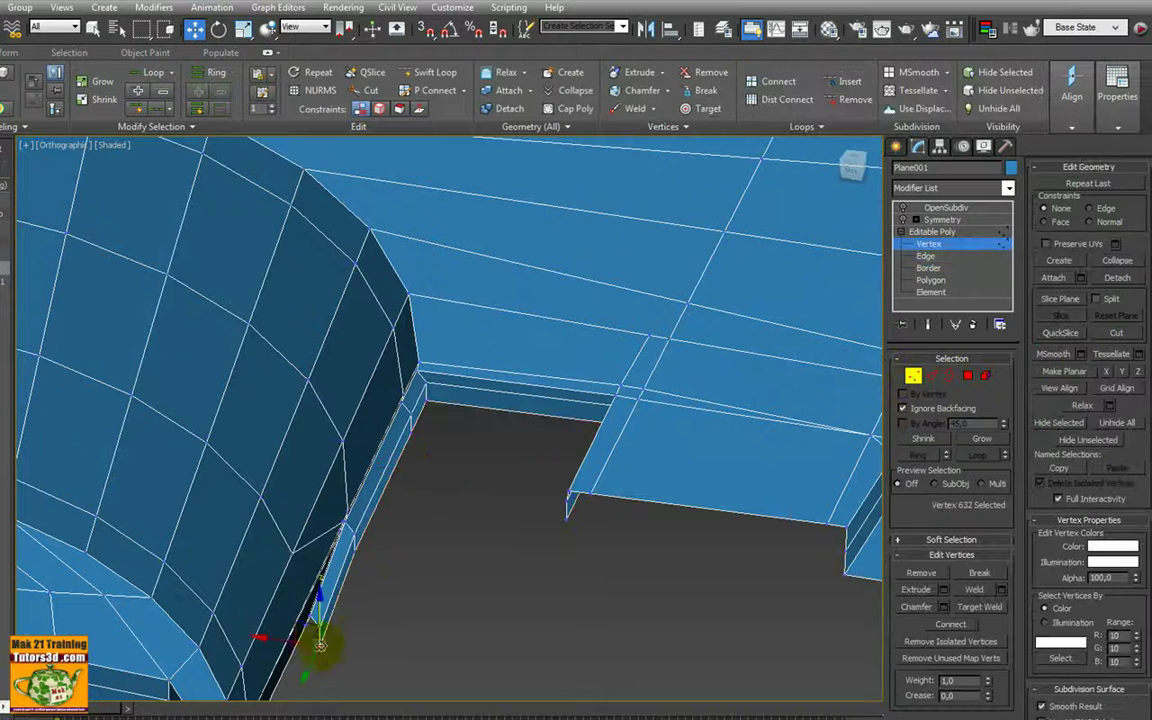
{"action": "middle_click_drag", "start_coordinate": [408, 627], "coordinate": [395, 634], "text": "alt"}
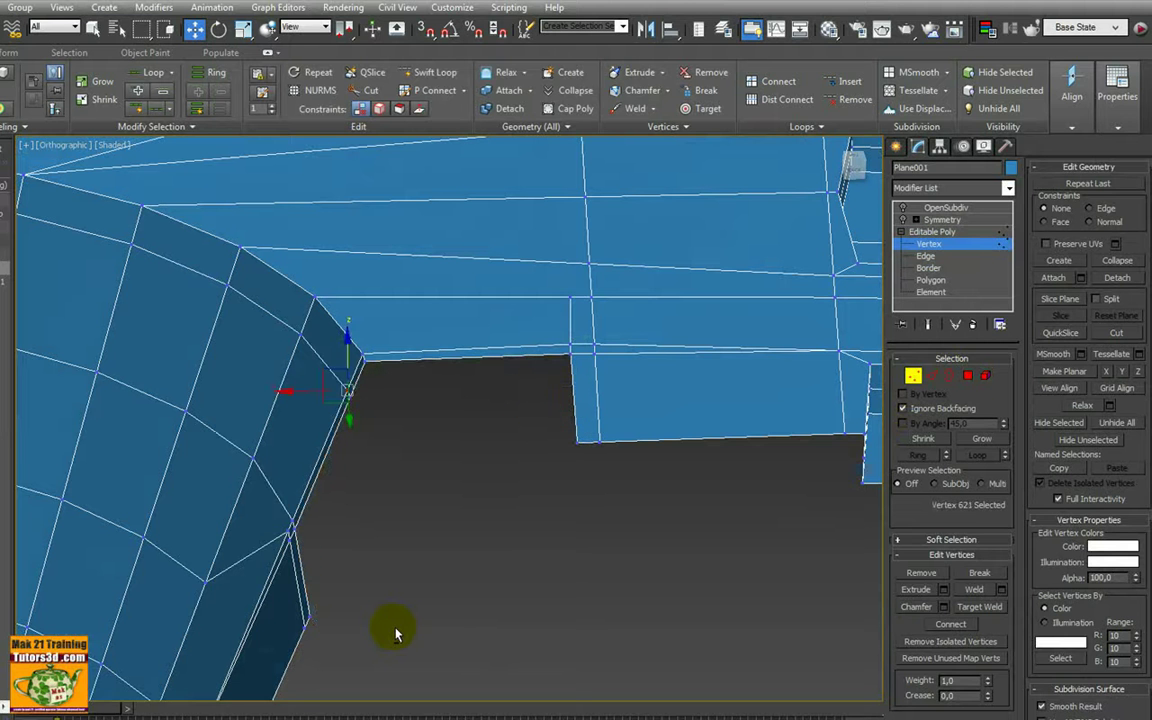
Lower the border edges further to deepen the wall
{"action": "left_click", "coordinate": [931, 376]}
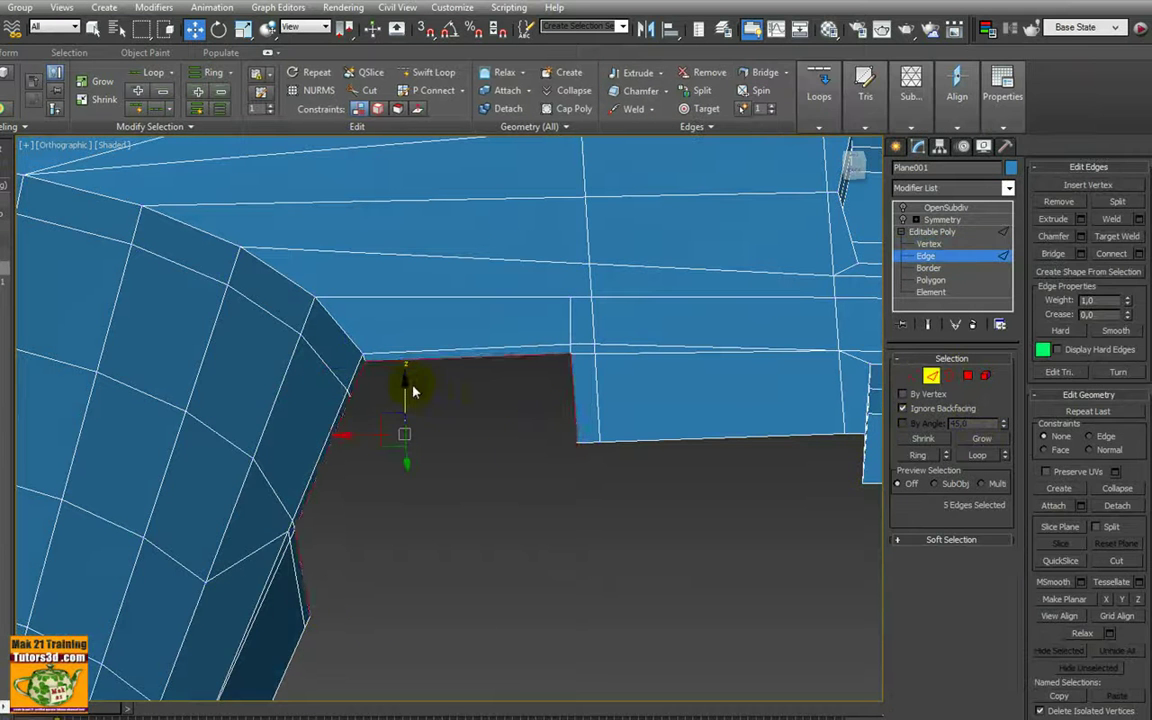
{"action": "left_click_drag", "start_coordinate": [413, 391], "coordinate": [431, 440]}
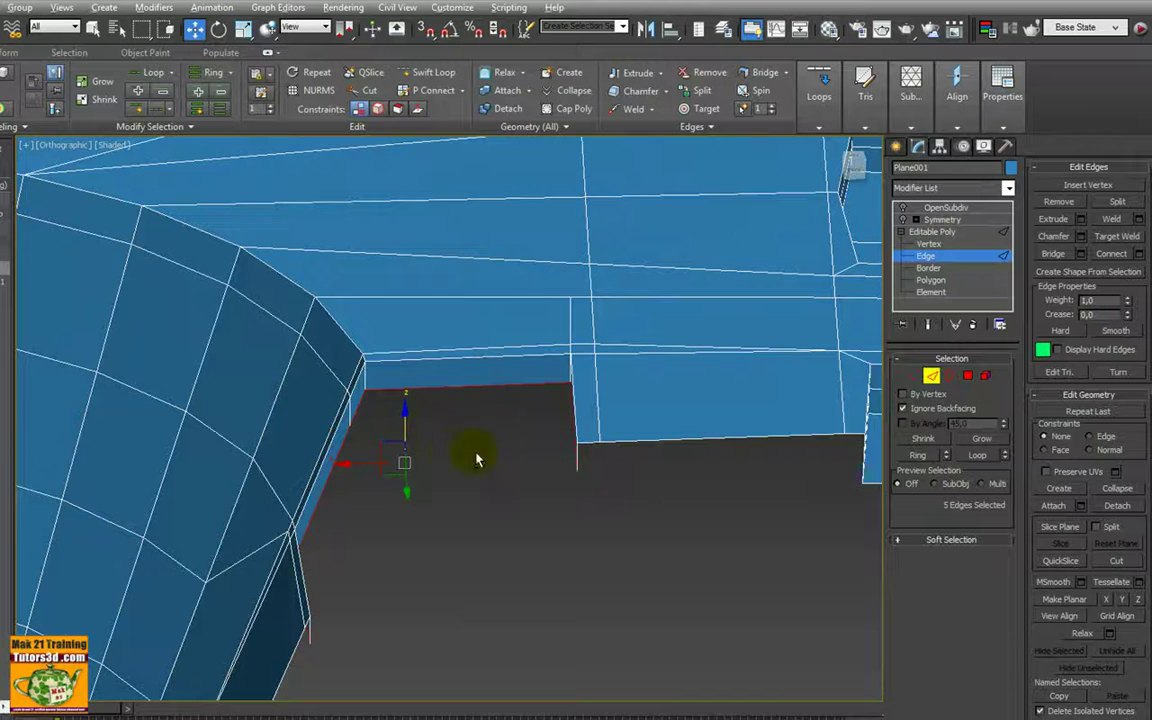
{"action": "mouse_move", "coordinate": [477, 459]}
{"action": "middle_mouse_down", "text": "alt"}
{"action": "mouse_move", "coordinate": [753, 470]}
{"action": "mouse_move", "coordinate": [437, 582]}
{"action": "middle_mouse_up", "text": "alt"}
Reposition the wall's two corner vertices at the notch's lower corner and select a short wall edge
{"action": "key", "text": "1"}
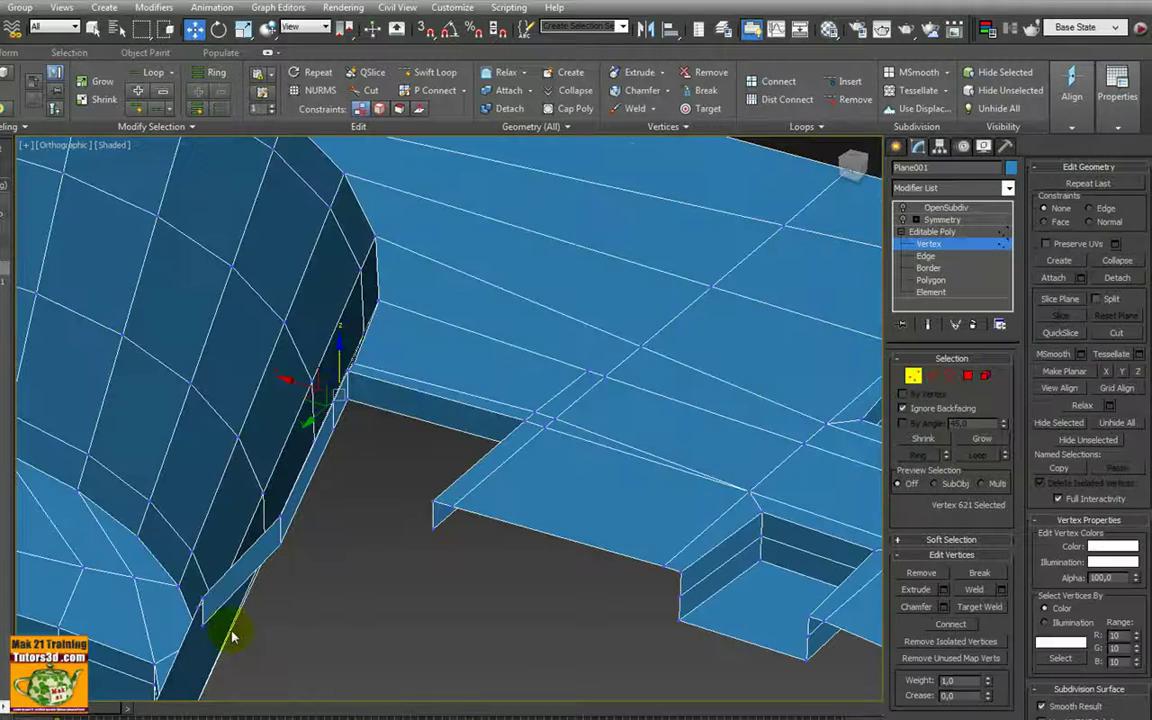
{"action": "left_click", "coordinate": [220, 615]}
{"action": "left_click", "coordinate": [278, 540], "text": "ctrl"}
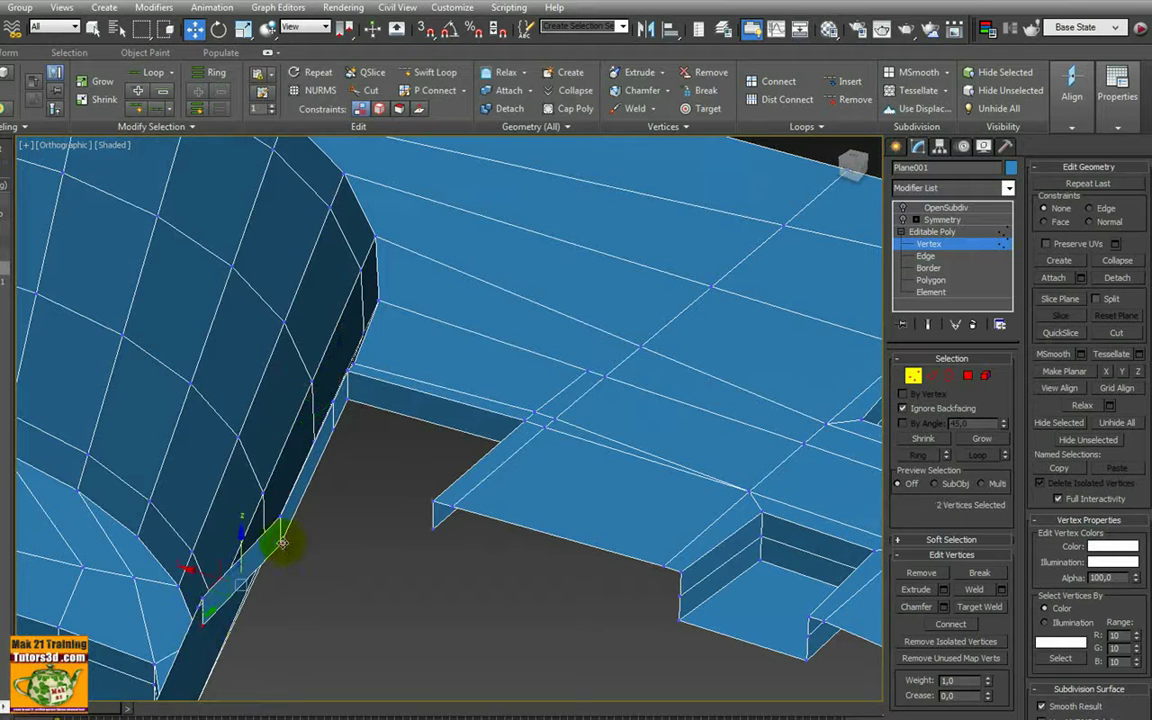
{"action": "mouse_move", "coordinate": [278, 545]}
{"action": "middle_mouse_down", "text": "alt"}
{"action": "mouse_move", "coordinate": [335, 542]}
{"action": "mouse_move", "coordinate": [250, 570]}
{"action": "middle_mouse_up", "text": "alt"}
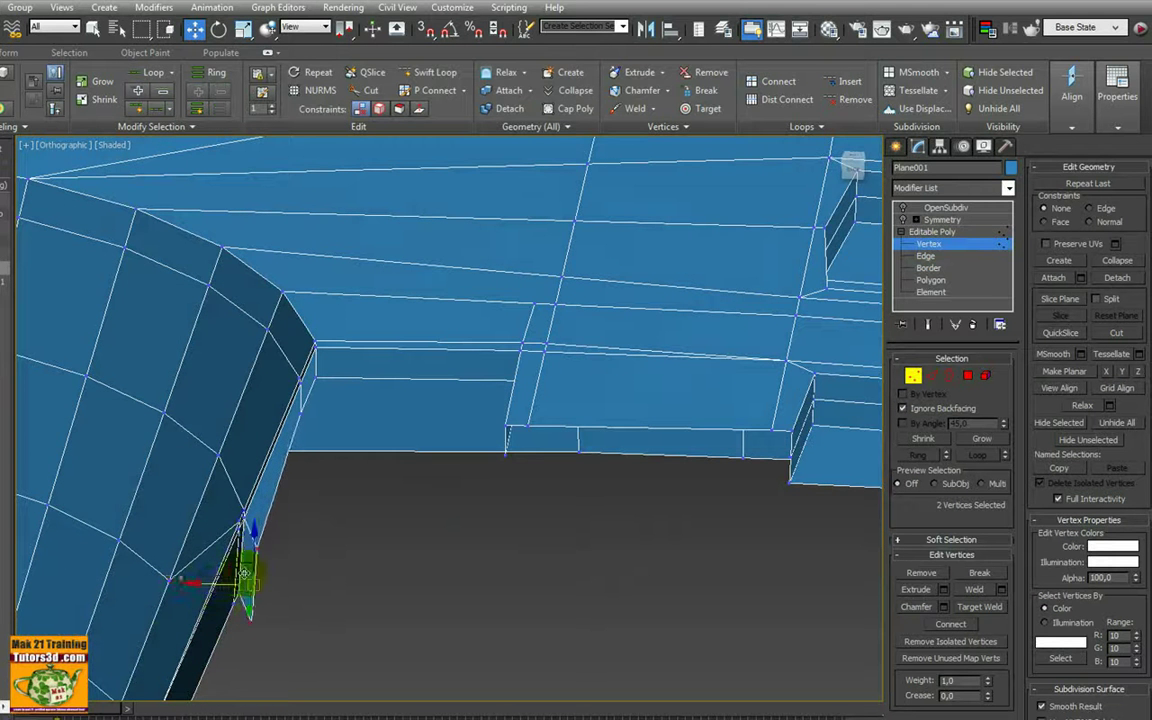
{"action": "mouse_move", "coordinate": [250, 522]}
{"action": "middle_mouse_down", "text": "alt"}
{"action": "mouse_move", "coordinate": [275, 509]}
{"action": "mouse_move", "coordinate": [267, 545]}
{"action": "mouse_move", "coordinate": [316, 540]}
{"action": "mouse_move", "coordinate": [237, 582]}
{"action": "mouse_move", "coordinate": [226, 578]}
{"action": "mouse_move", "coordinate": [343, 556]}
{"action": "mouse_move", "coordinate": [334, 543]}
{"action": "mouse_move", "coordinate": [345, 540]}
{"action": "middle_mouse_up", "text": "alt"}
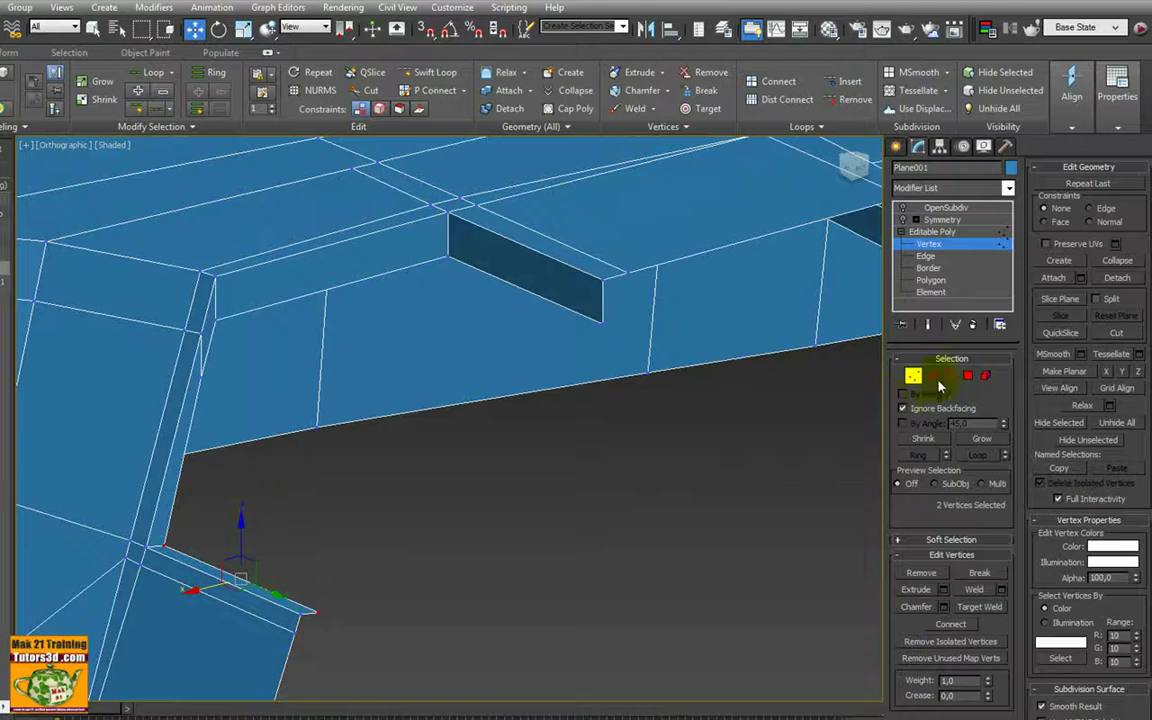
{"action": "left_click", "coordinate": [931, 375]}
{"action": "left_click", "coordinate": [601, 310]}
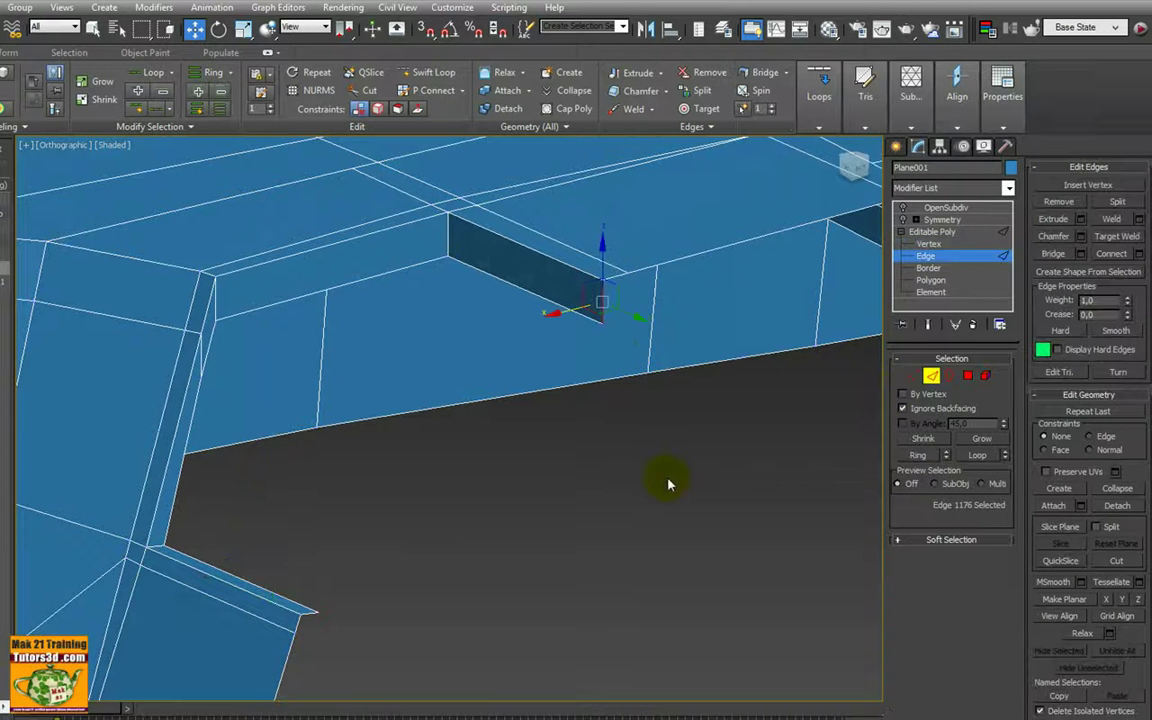
Ring-select the wall edges and Connect them with 2 segments pinched toward the rim
{"action": "left_click", "coordinate": [920, 458]}
{"action": "right_click", "coordinate": [757, 460]}
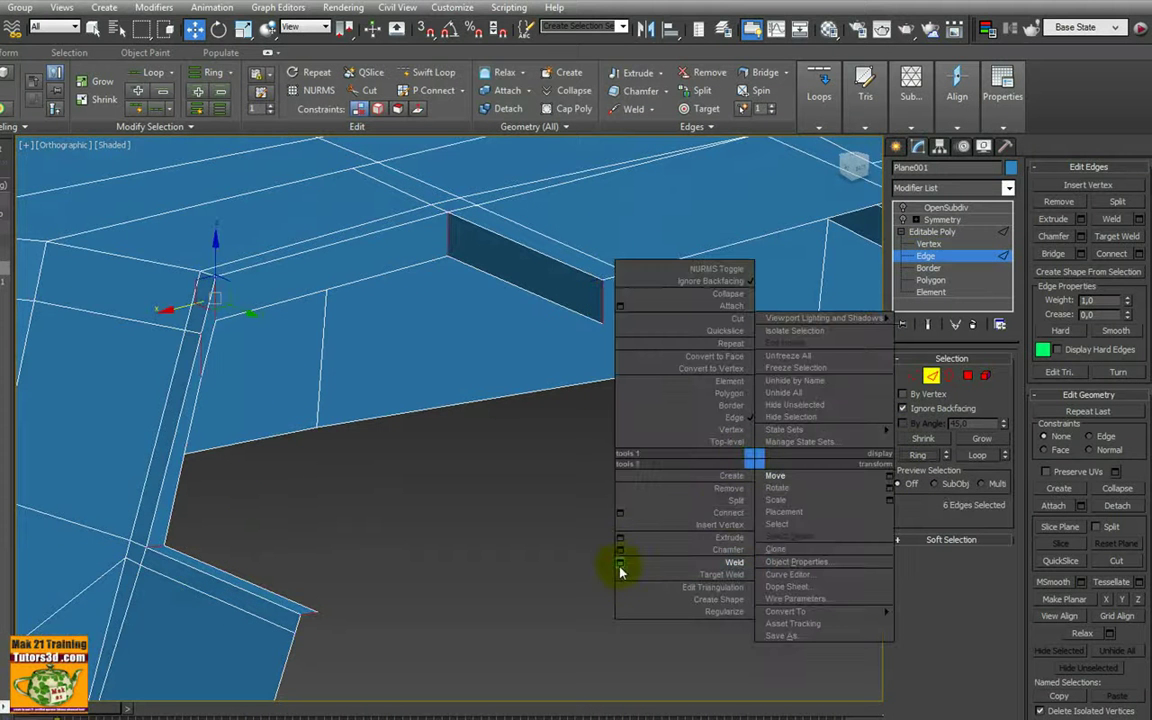
{"action": "left_click", "coordinate": [621, 514]}
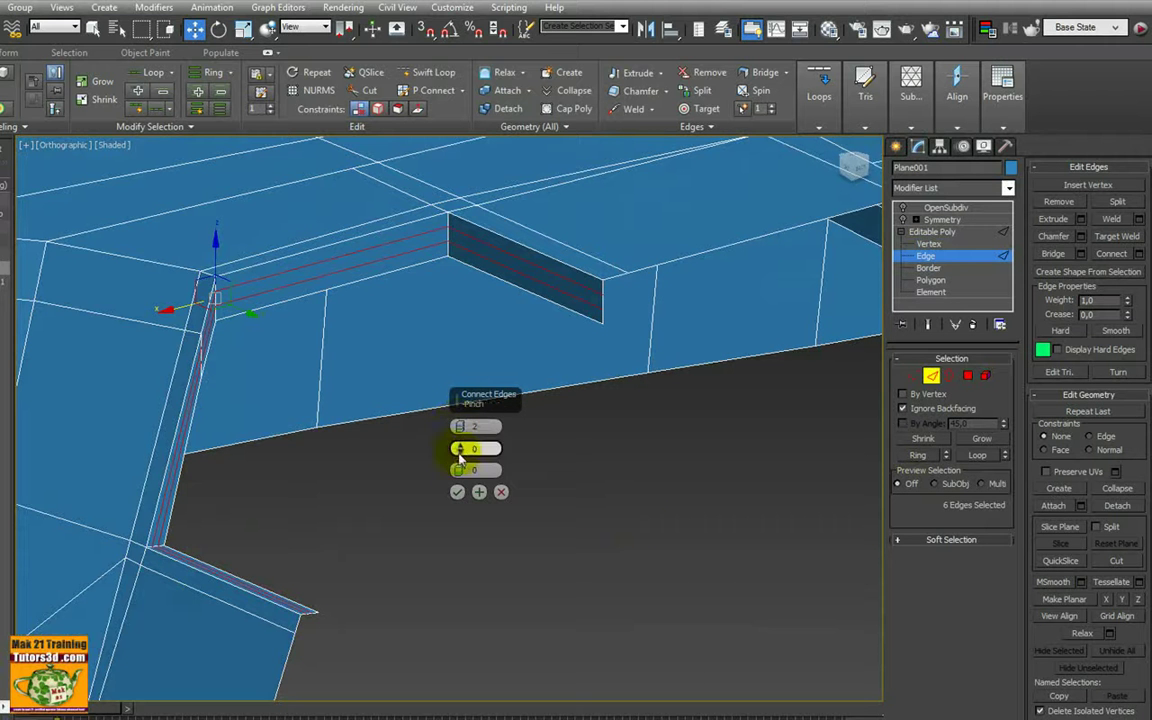
{"action": "mouse_move", "coordinate": [459, 448]}
{"action": "left_mouse_down"}
{"action": "mouse_move", "coordinate": [437, 237]}
{"action": "mouse_move", "coordinate": [452, 373]}
{"action": "left_mouse_up"}
{"action": "left_click", "coordinate": [457, 493]}
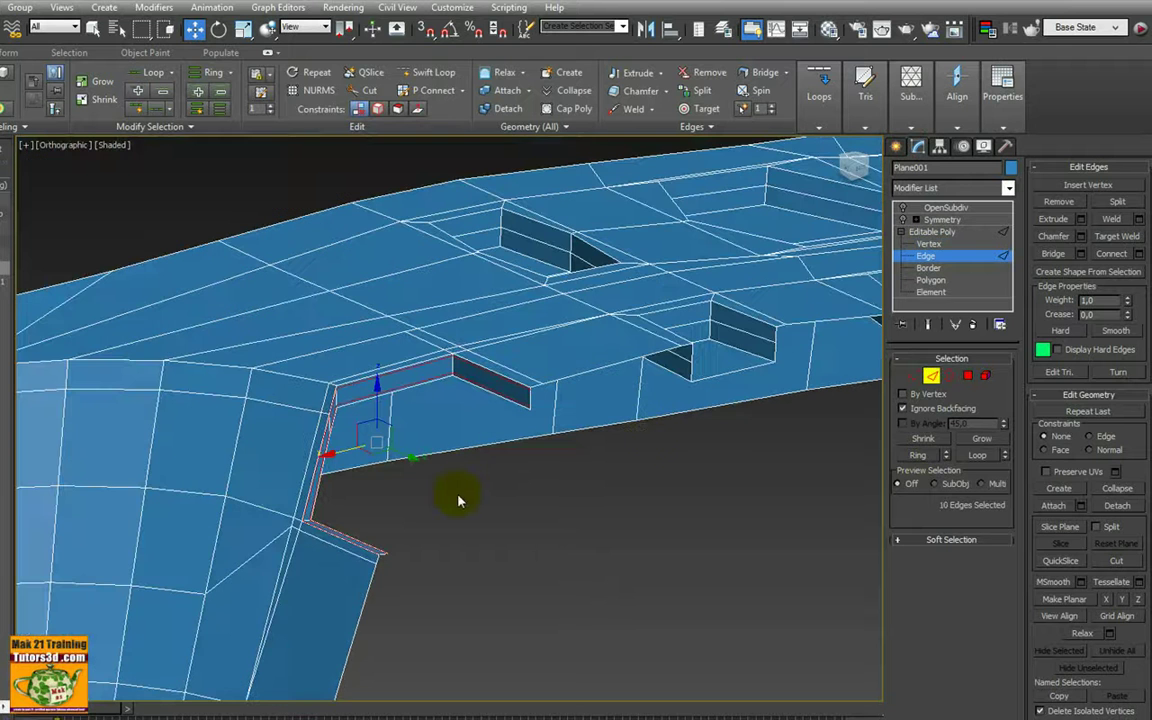
{"action": "left_click", "coordinate": [945, 220]}
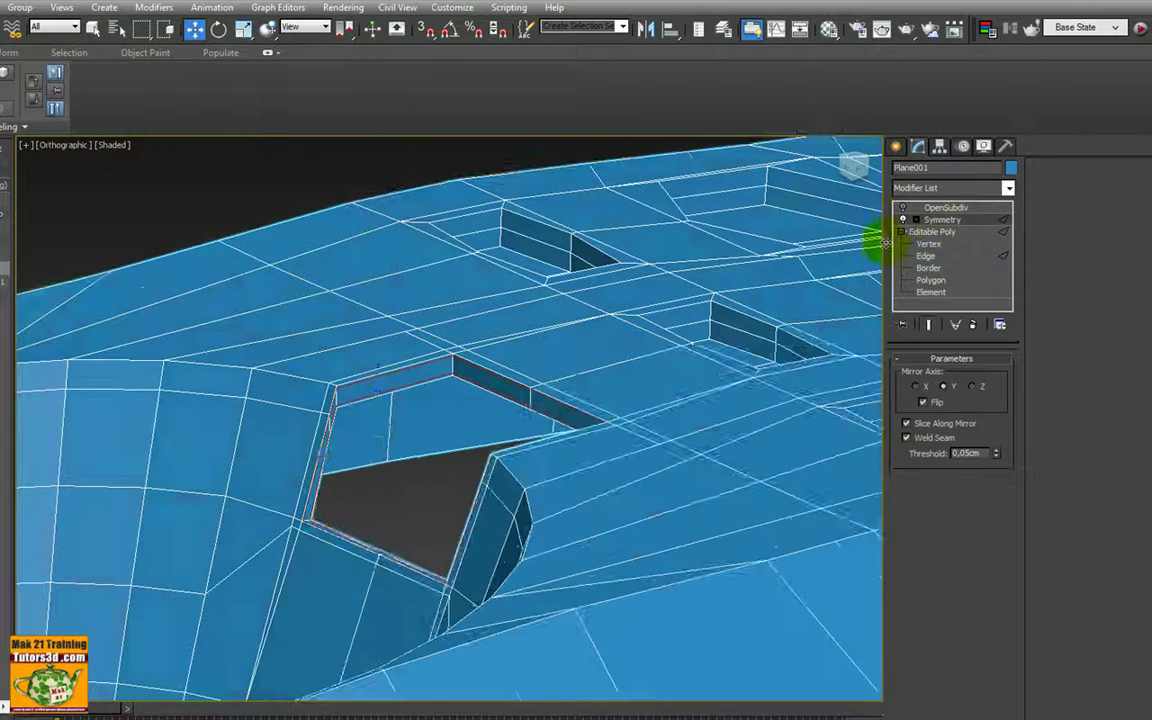
Turn on OpenSubdiv smoothing for the mirrored handset and inspect it from top to underside
{"action": "mouse_move", "coordinate": [874, 244]}
{"action": "middle_mouse_down", "text": "alt"}
{"action": "mouse_move", "coordinate": [638, 393]}
{"action": "mouse_move", "coordinate": [695, 408]}
{"action": "mouse_move", "coordinate": [496, 342]}
{"action": "mouse_move", "coordinate": [767, 265]}
{"action": "middle_mouse_up", "text": "alt"}
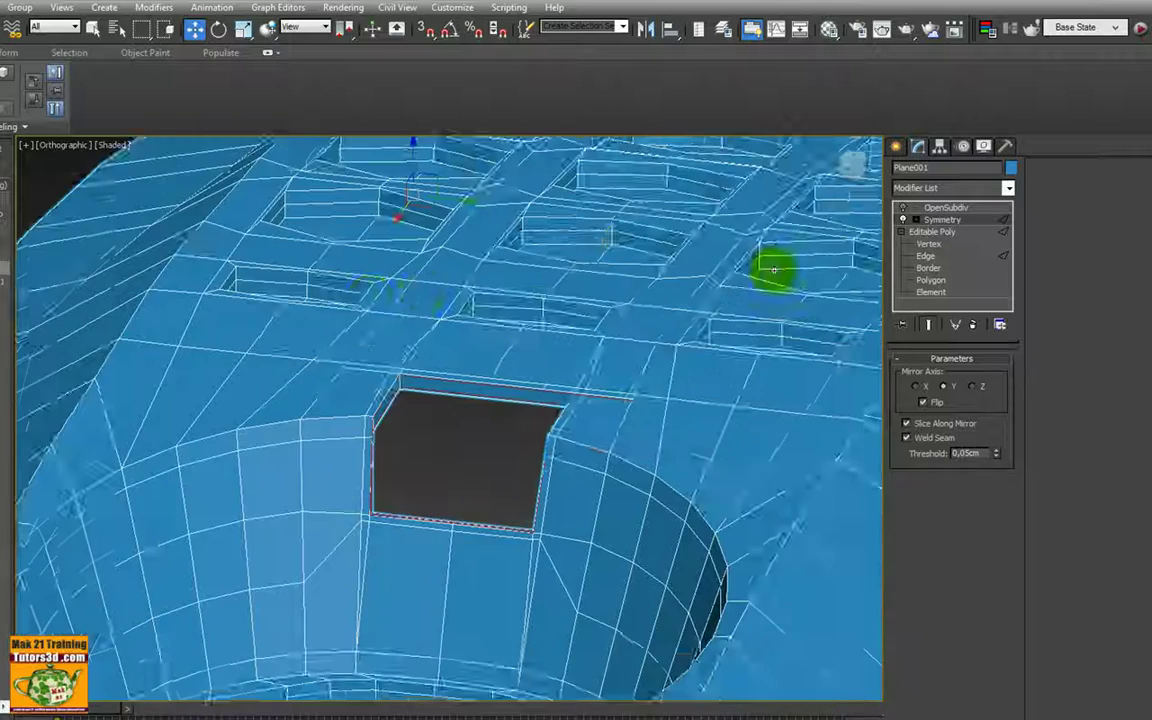
{"action": "left_click", "coordinate": [903, 208]}
{"action": "mouse_move", "coordinate": [640, 330]}
{"action": "middle_mouse_down", "text": "alt"}
{"action": "mouse_move", "coordinate": [689, 368]}
{"action": "mouse_move", "coordinate": [743, 375]}
{"action": "mouse_move", "coordinate": [656, 334]}
{"action": "mouse_move", "coordinate": [745, 392]}
{"action": "mouse_move", "coordinate": [458, 404]}
{"action": "mouse_move", "coordinate": [591, 334]}
{"action": "middle_mouse_up", "text": "alt"}
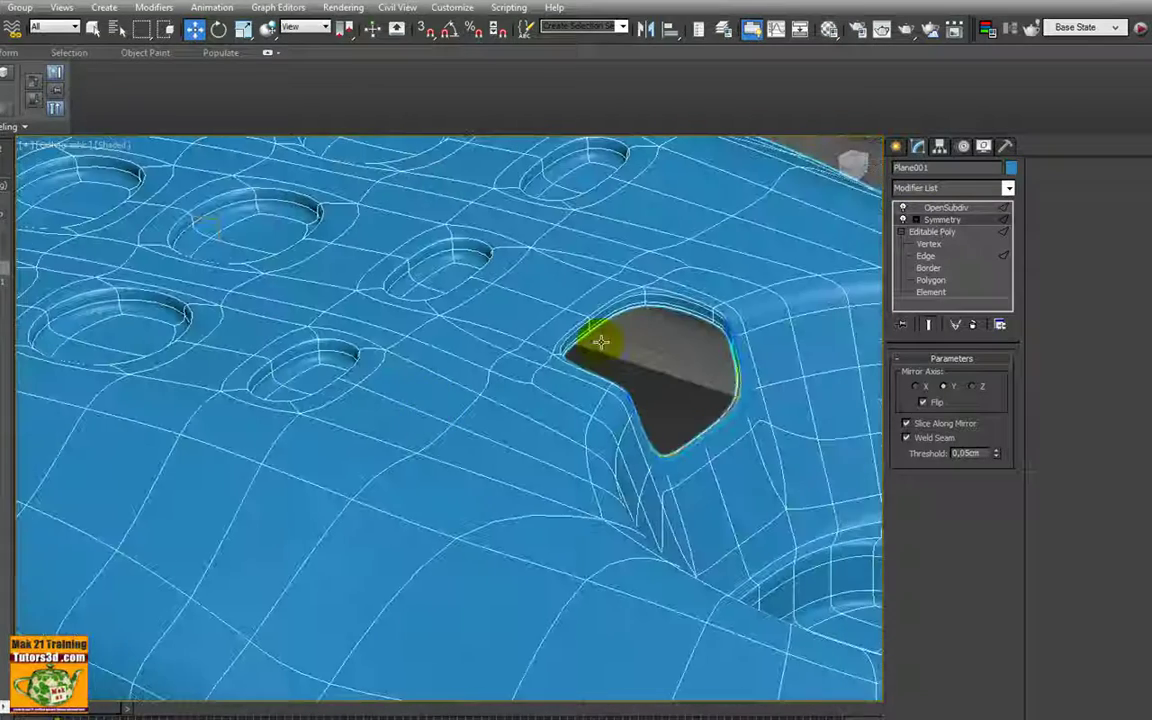
{"action": "scroll", "coordinate": [771, 380], "scroll_direction": "down", "scroll_amount": 5}
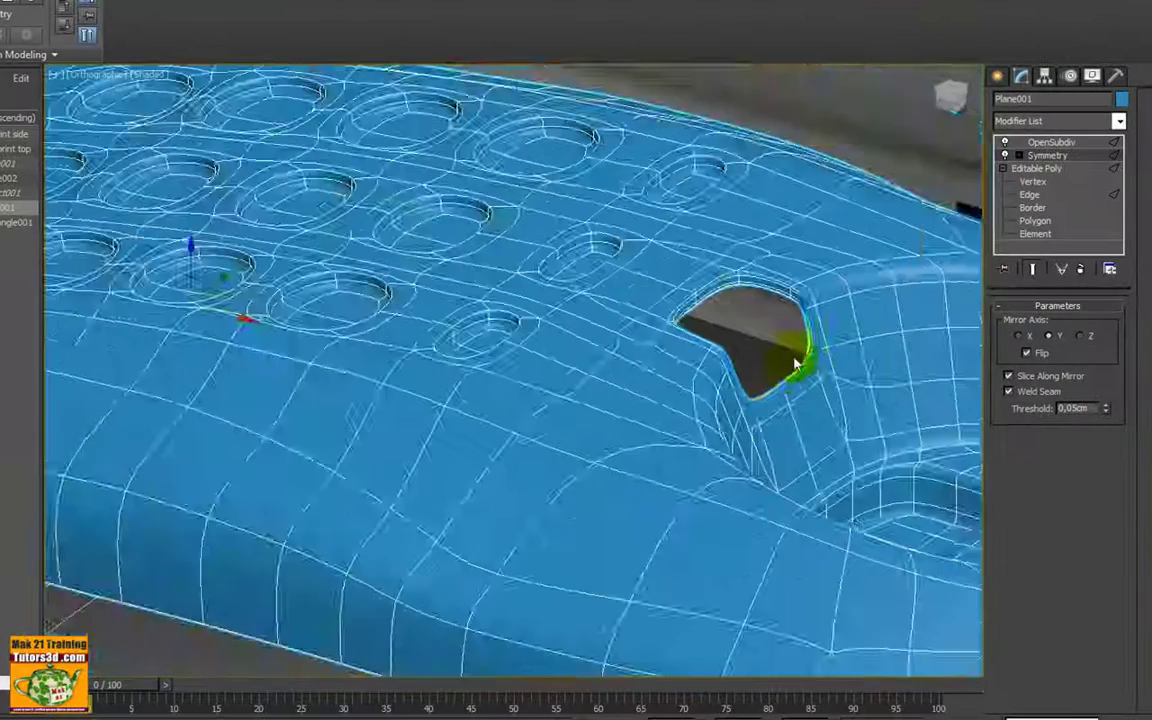
{"action": "scroll", "coordinate": [789, 355], "scroll_direction": "up", "scroll_amount": 5}
{"action": "scroll", "coordinate": [790, 358], "scroll_direction": "down", "scroll_amount": 5}
{"action": "mouse_move", "coordinate": [789, 357]}
{"action": "middle_mouse_down", "text": "alt"}
{"action": "mouse_move", "coordinate": [674, 380]}
{"action": "mouse_move", "coordinate": [885, 347]}
{"action": "mouse_move", "coordinate": [870, 367]}
{"action": "mouse_move", "coordinate": [562, 353]}
{"action": "mouse_move", "coordinate": [756, 388]}
{"action": "mouse_move", "coordinate": [789, 373]}
{"action": "mouse_move", "coordinate": [659, 388]}
{"action": "middle_mouse_up", "text": "alt"}
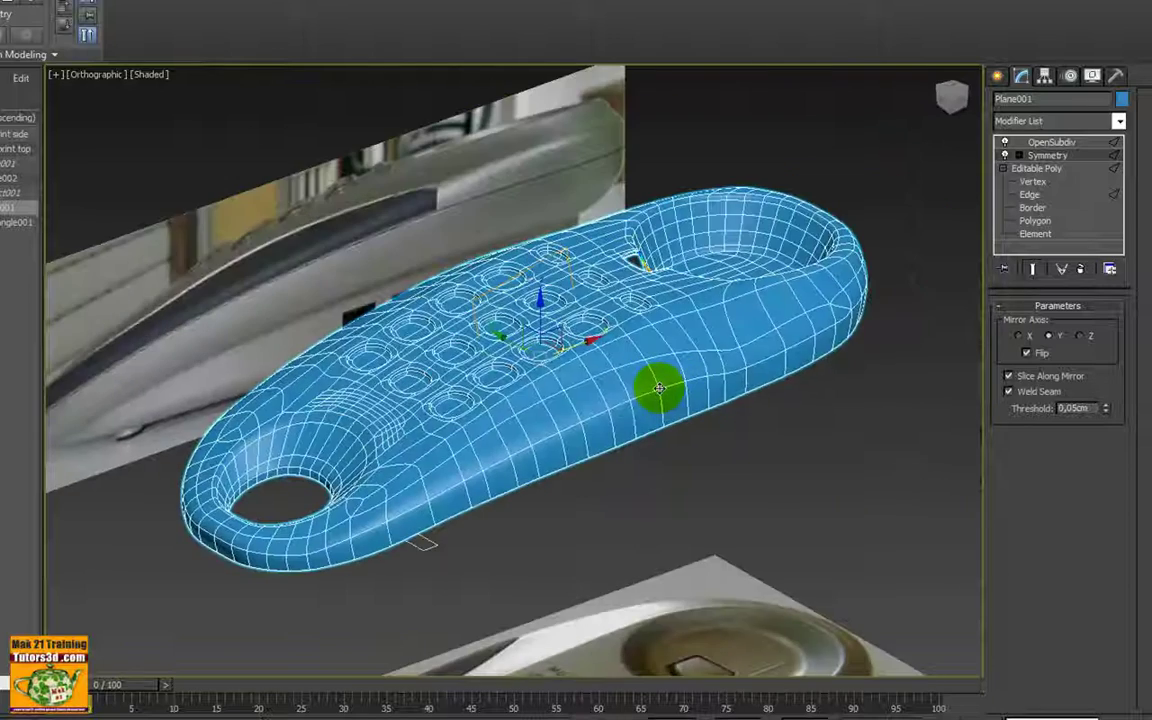